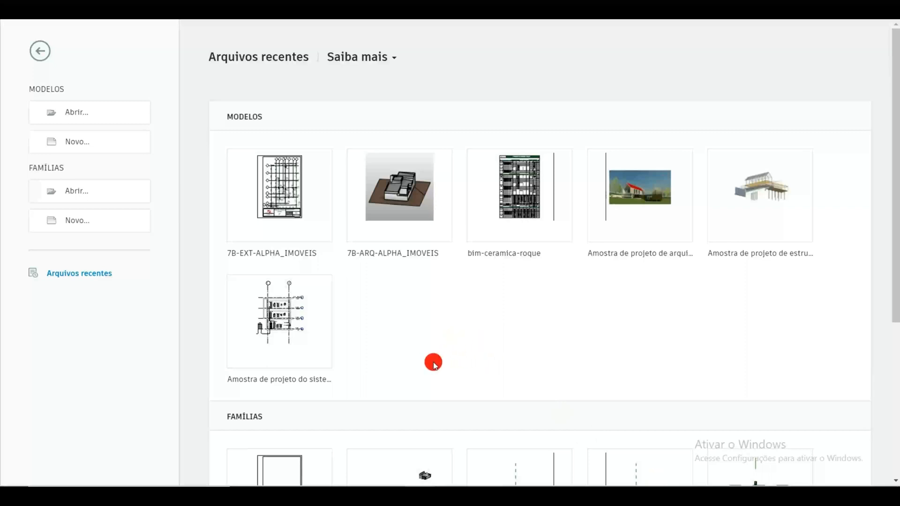
Step: Create a new project from the structural template (Modelo estrutural)
left_click(134, 150)
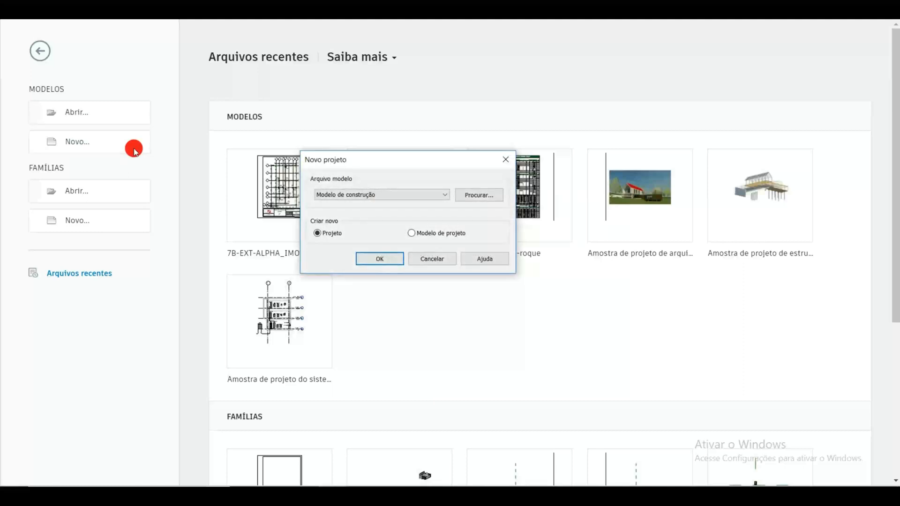
left_click(387, 195)
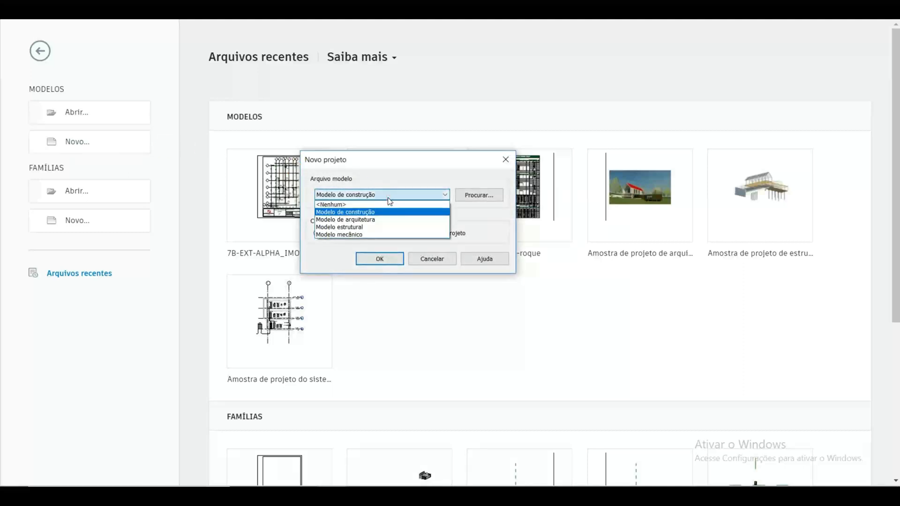
left_click(379, 228)
left_click(383, 259)
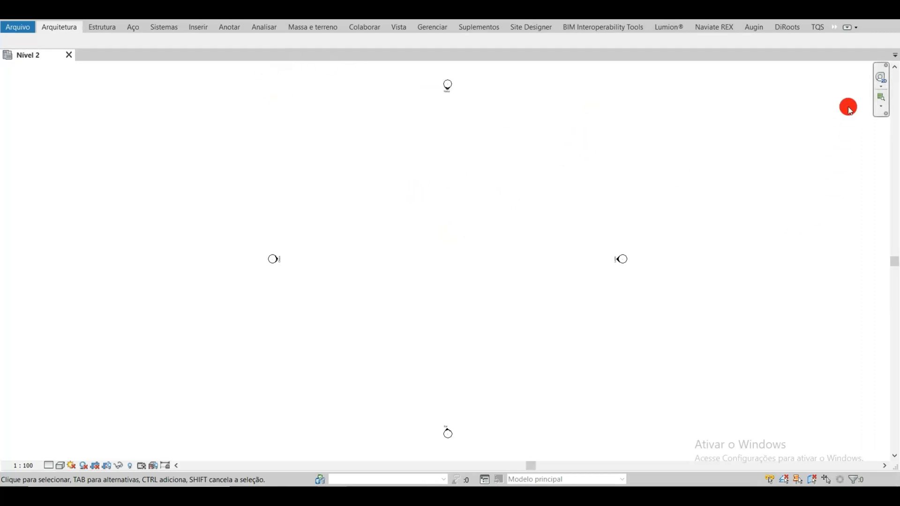
Step: Display the full ribbon and look through the architecture, structure and steel tools
left_click(853, 30)
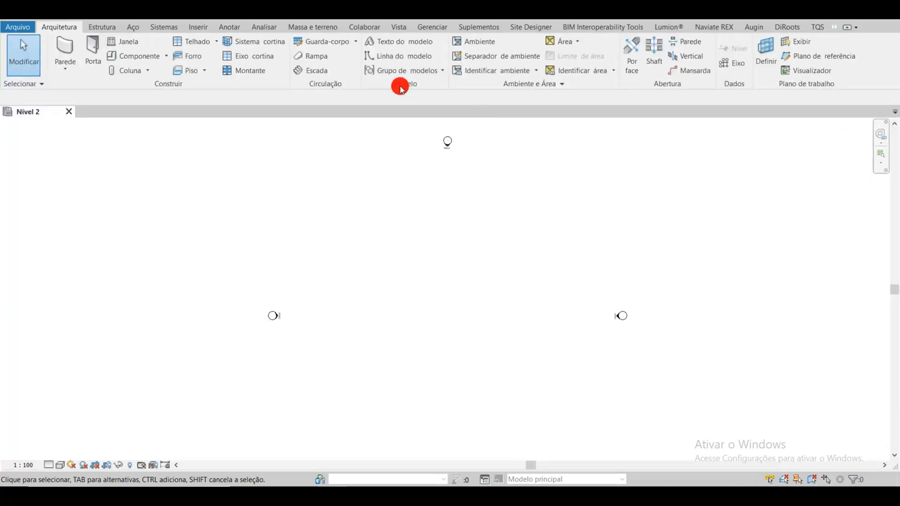
left_click(115, 30)
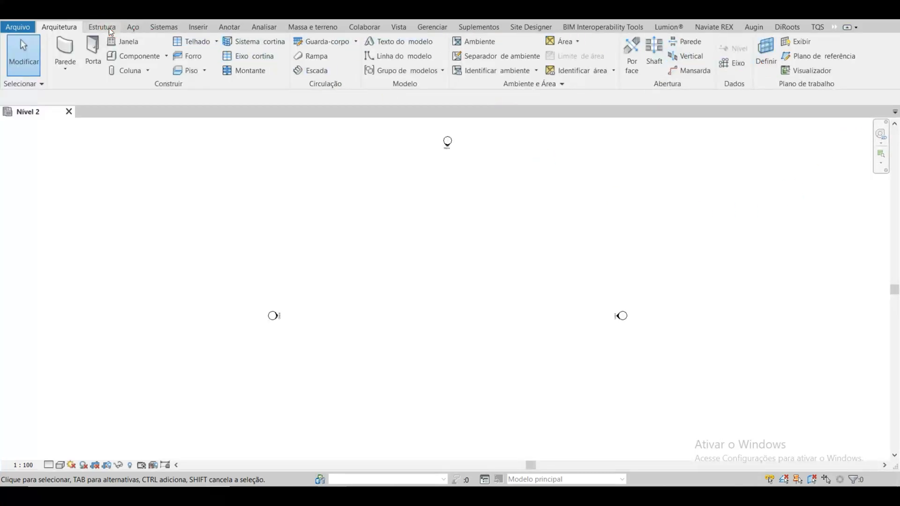
left_click(134, 28)
left_click(55, 28)
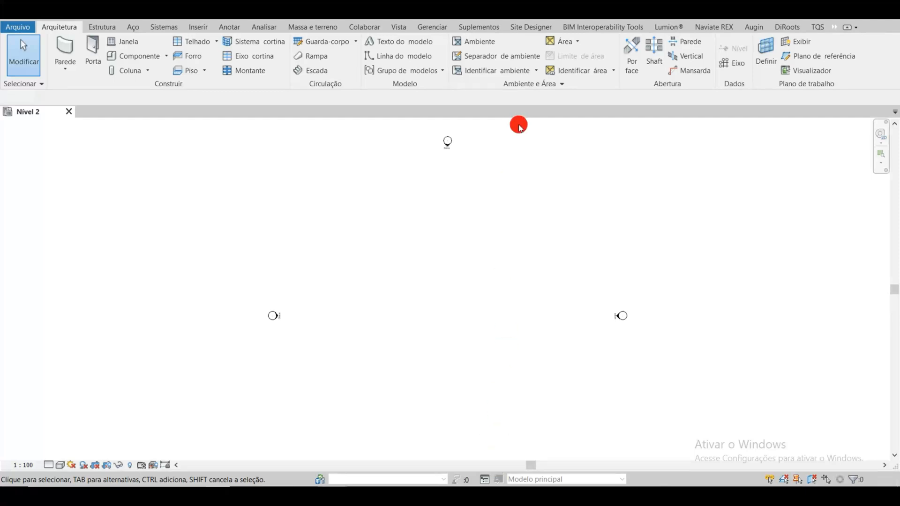
Step: Turn on the display of the Properties palette and the Project Browser (Navegador de projeto)
left_click(400, 28)
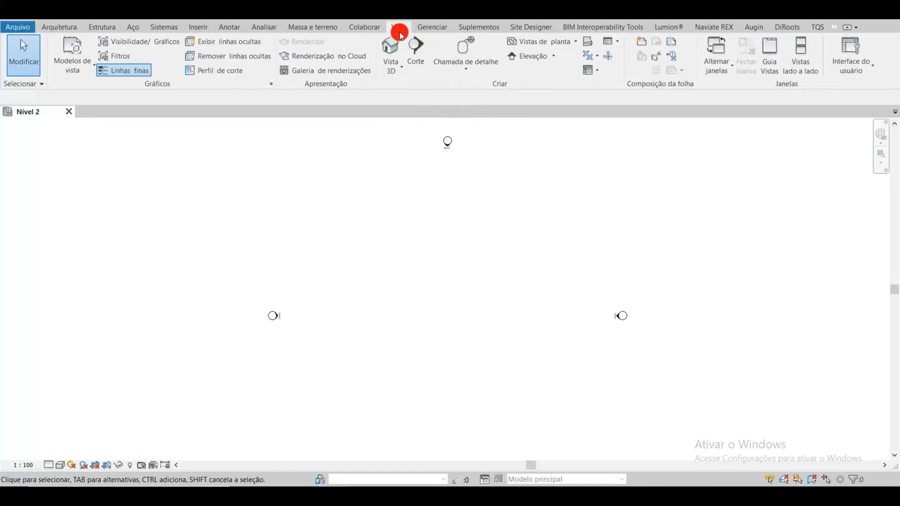
left_click(873, 71)
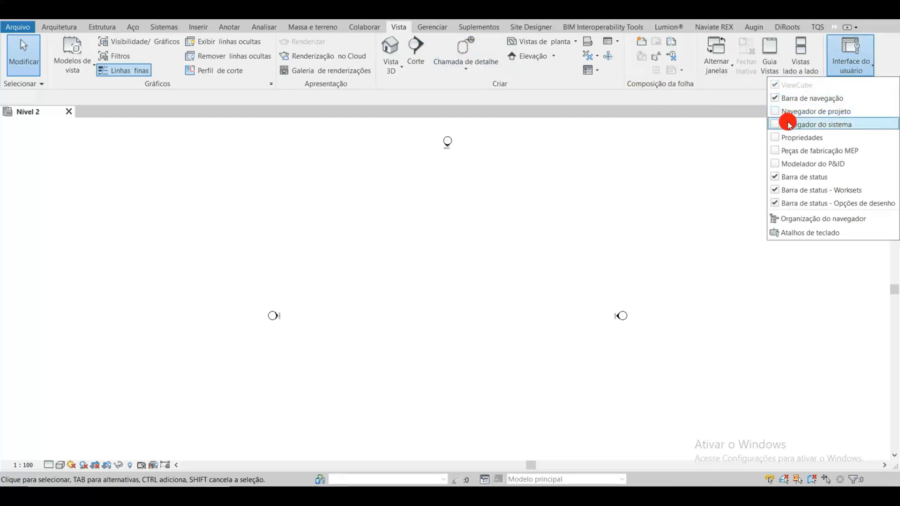
left_click(776, 138)
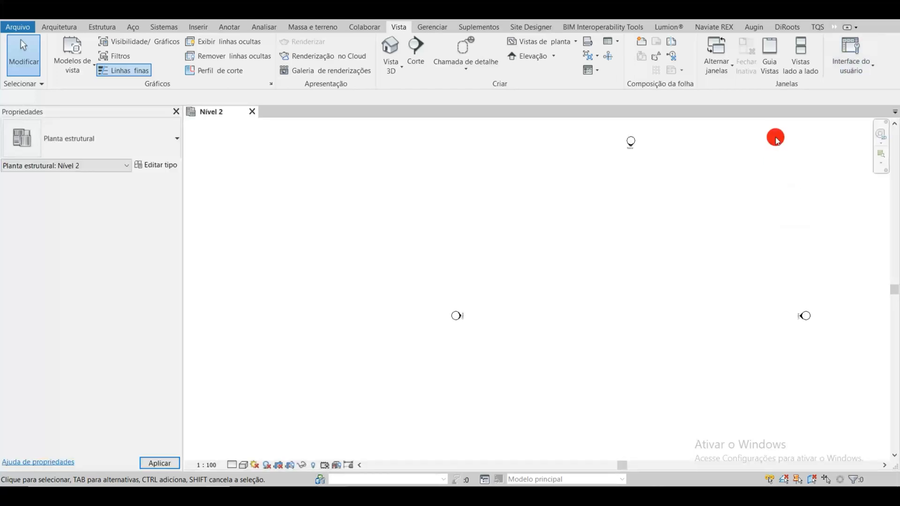
left_click(872, 71)
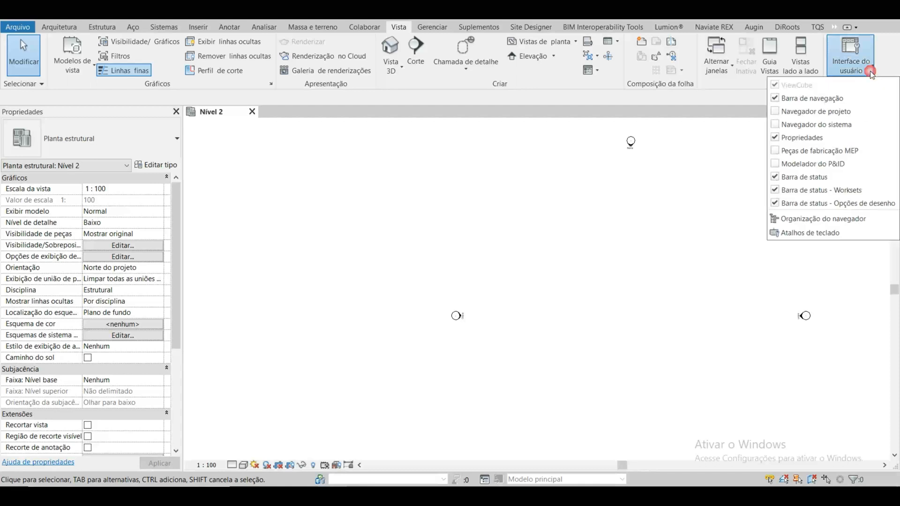
left_click(774, 113)
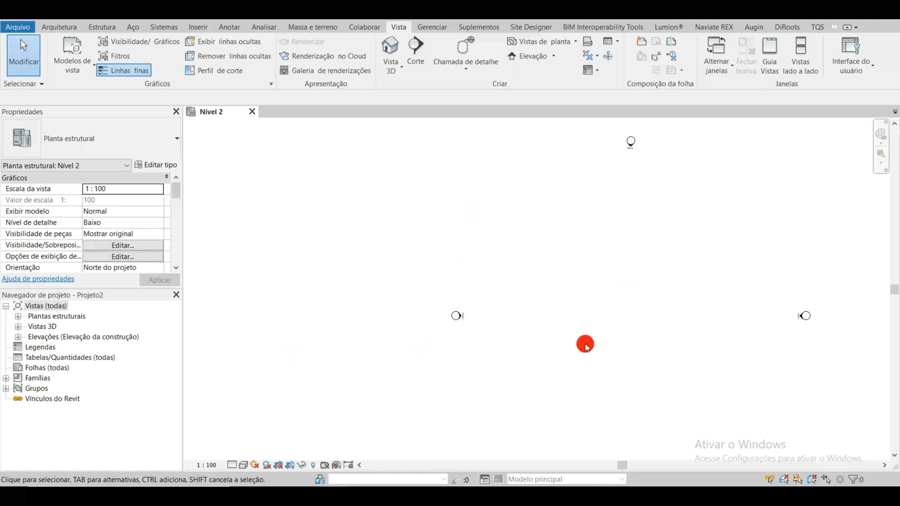
scroll(636, 353, "down", 1)
middle_click_drag(645, 336, 528, 296)
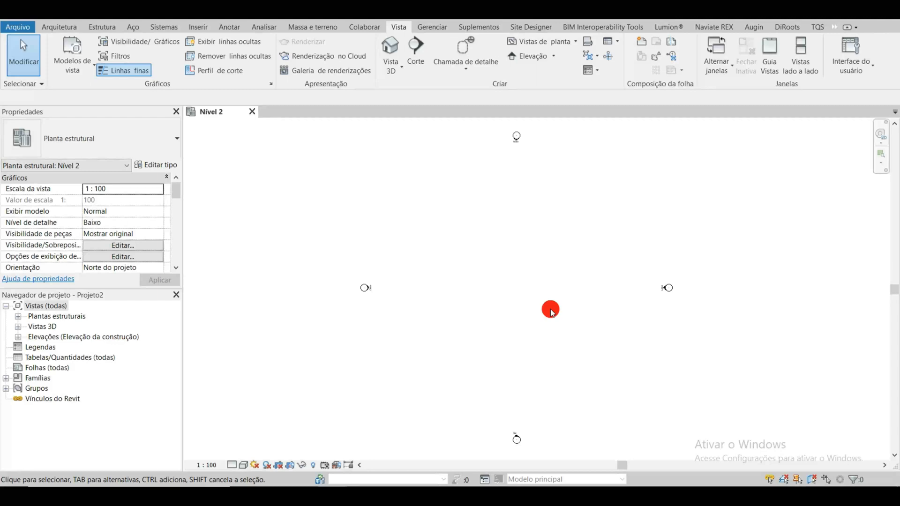
scroll(552, 314, "up", 1)
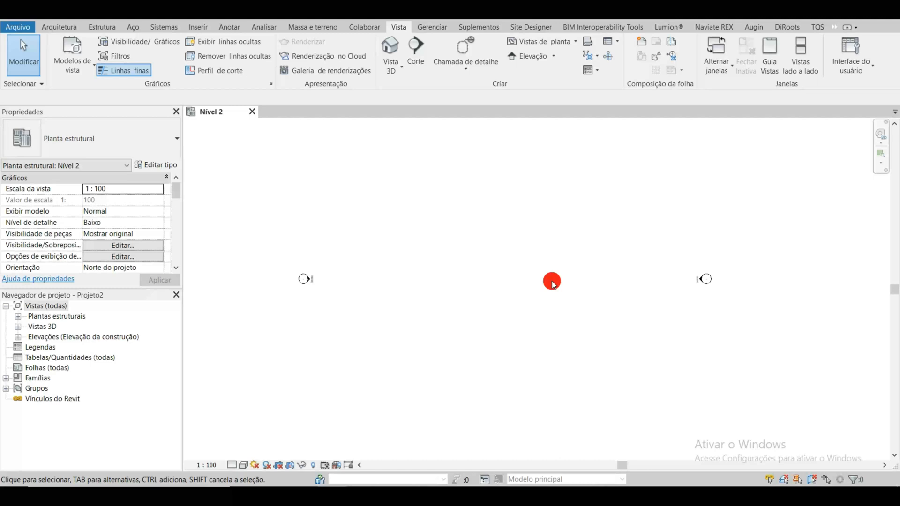
Step: Set the project's linear units to metres (Metros) with rounding to 2 decimal places
key("u")
key("n")
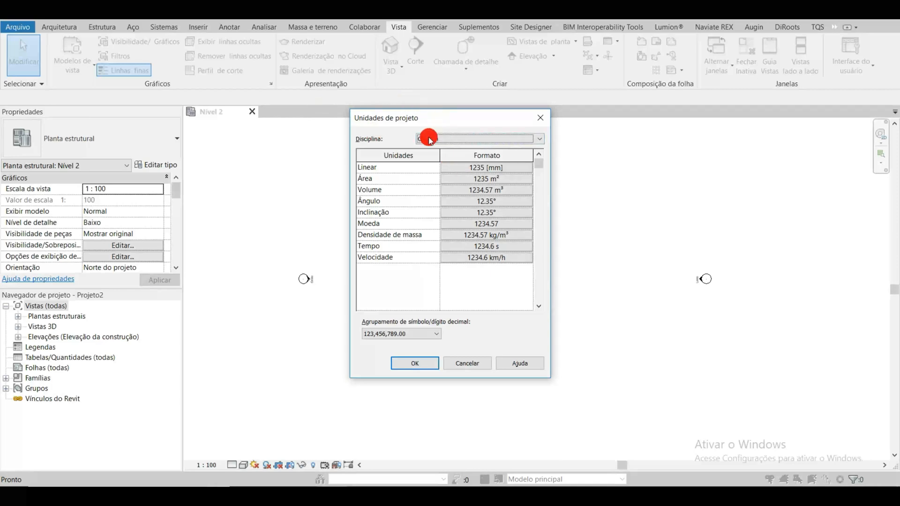
left_click_drag(432, 122, 536, 164)
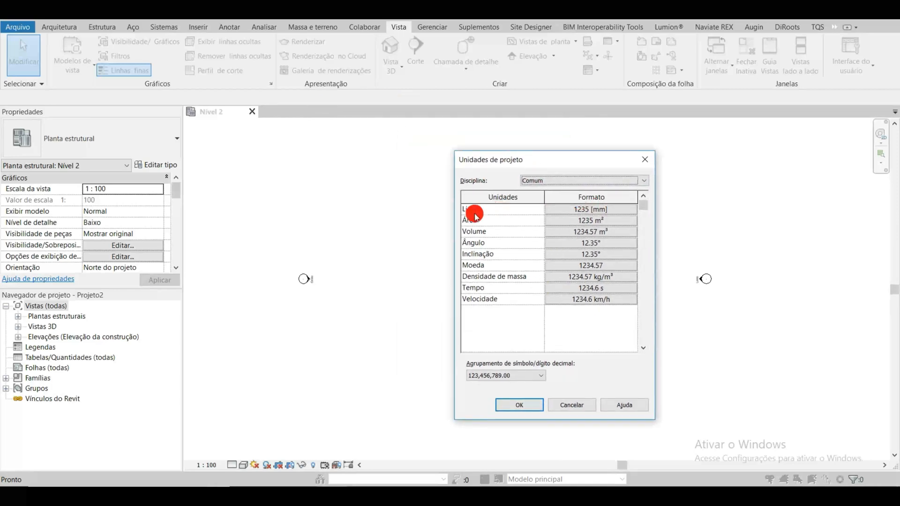
left_click(592, 211)
left_click(663, 157)
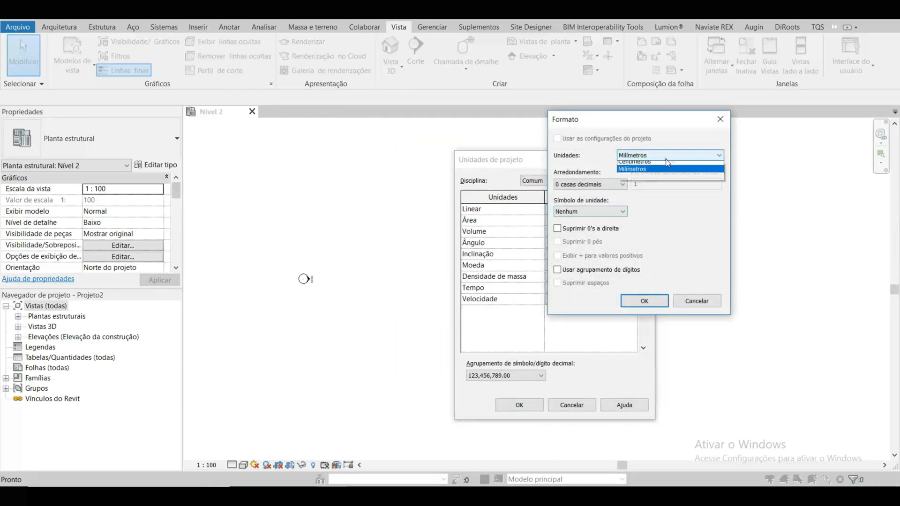
left_click(631, 195)
left_click(611, 187)
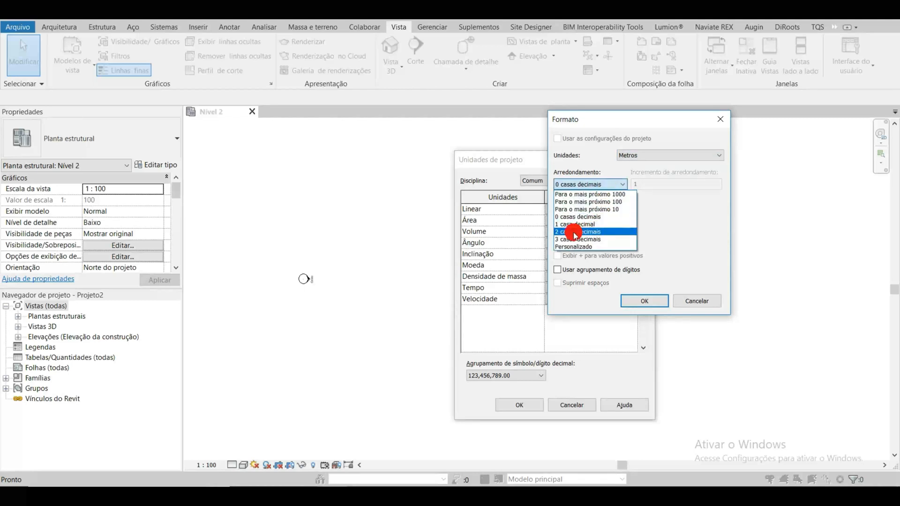
left_click(574, 232)
left_click(645, 301)
Step: Set the project's area units in square metres to 1 decimal place and apply the project units
left_click(610, 229)
left_click(610, 220)
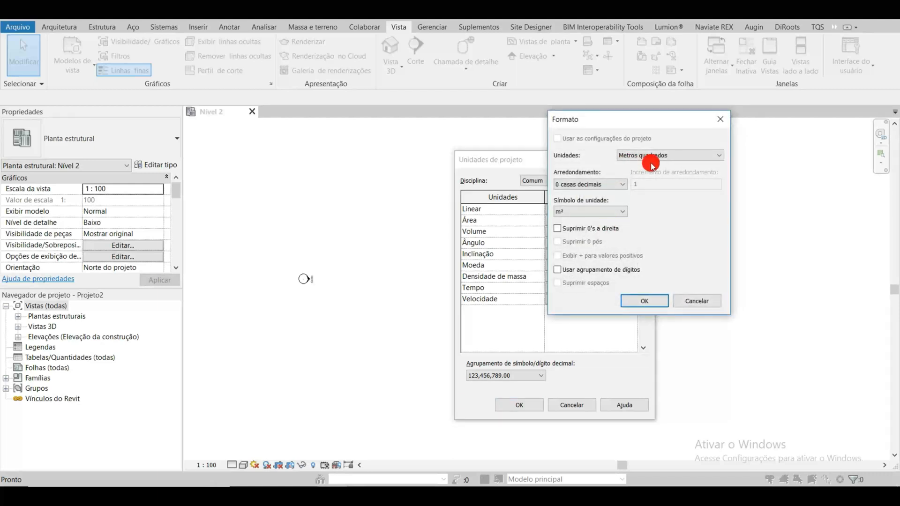
left_click(605, 184)
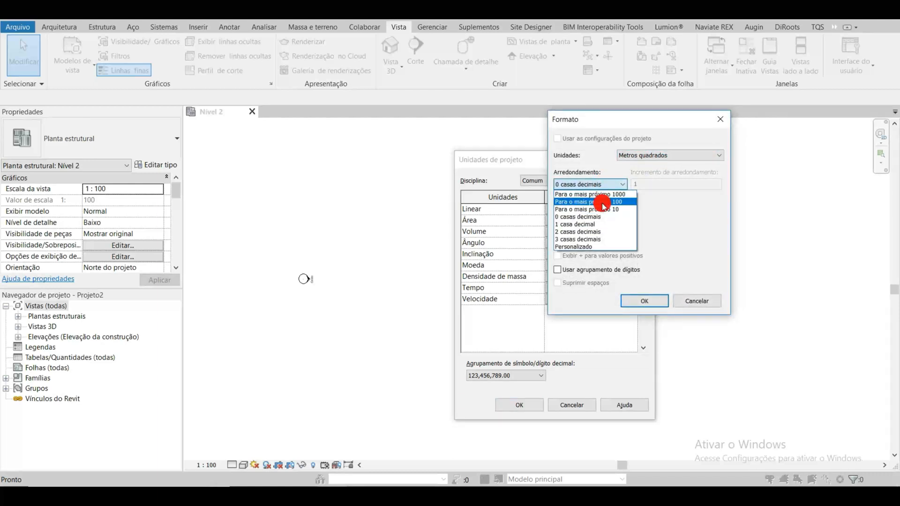
left_click(595, 224)
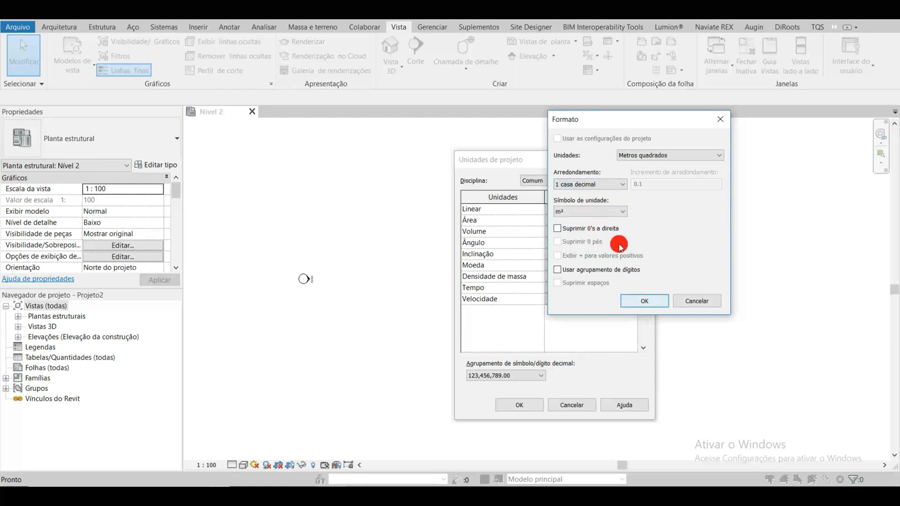
left_click(638, 302)
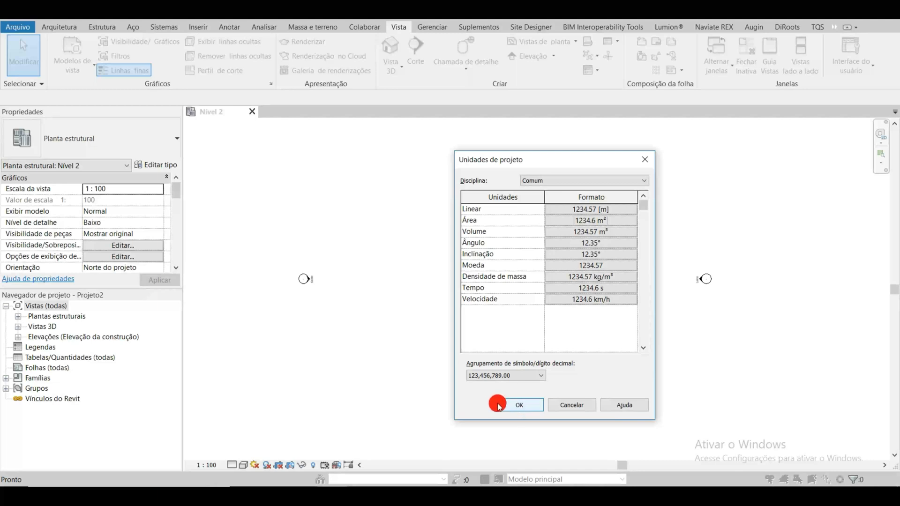
left_click(517, 406)
scroll(517, 292, "down", 2)
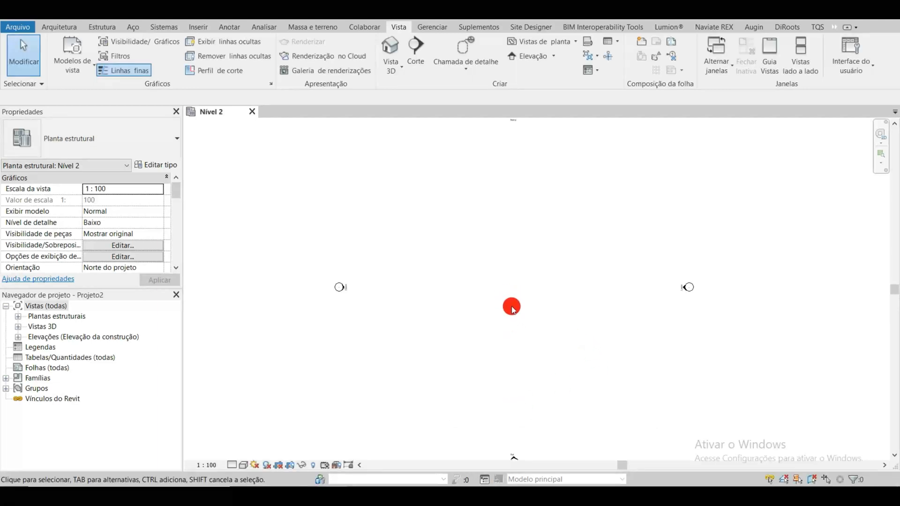
scroll(510, 305, "up", 3)
scroll(502, 305, "down", 4)
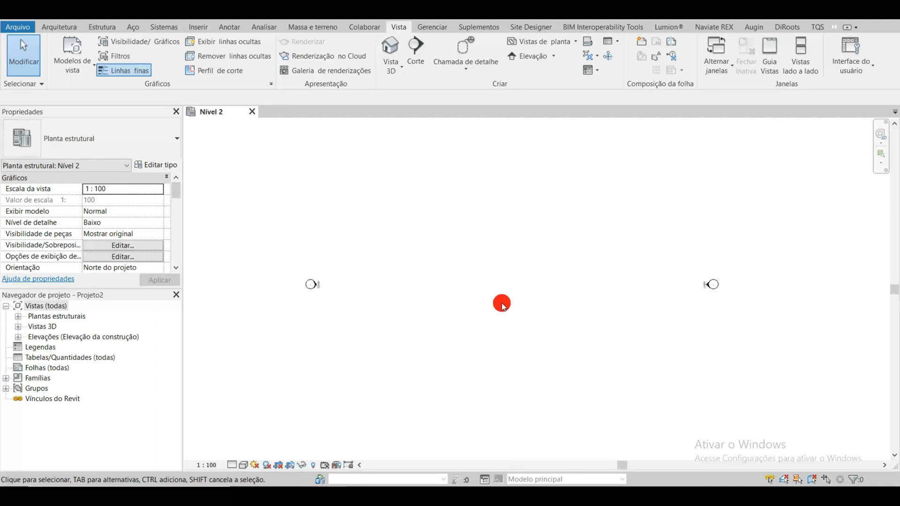
scroll(502, 305, "up", 2)
scroll(503, 305, "down", 3)
scroll(515, 300, "down", 2)
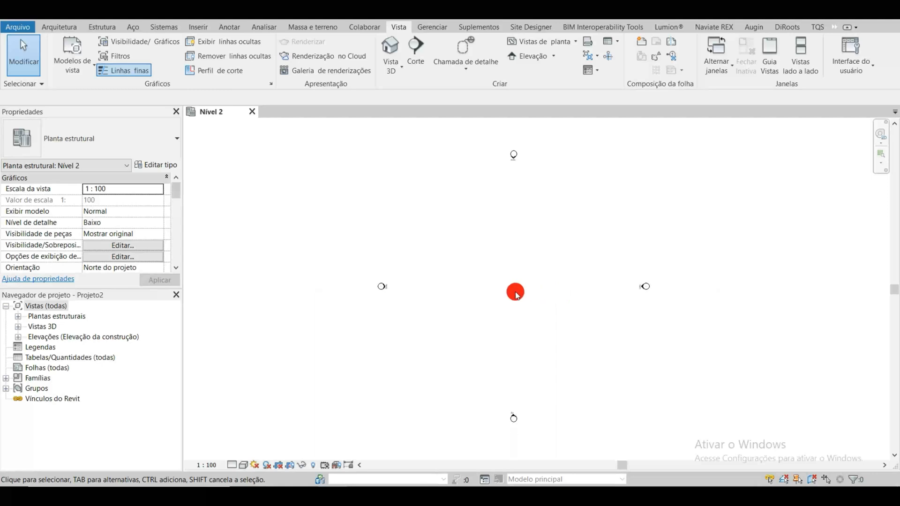
scroll(507, 299, "up", 2)
scroll(507, 299, "down", 2)
scroll(507, 299, "up", 2)
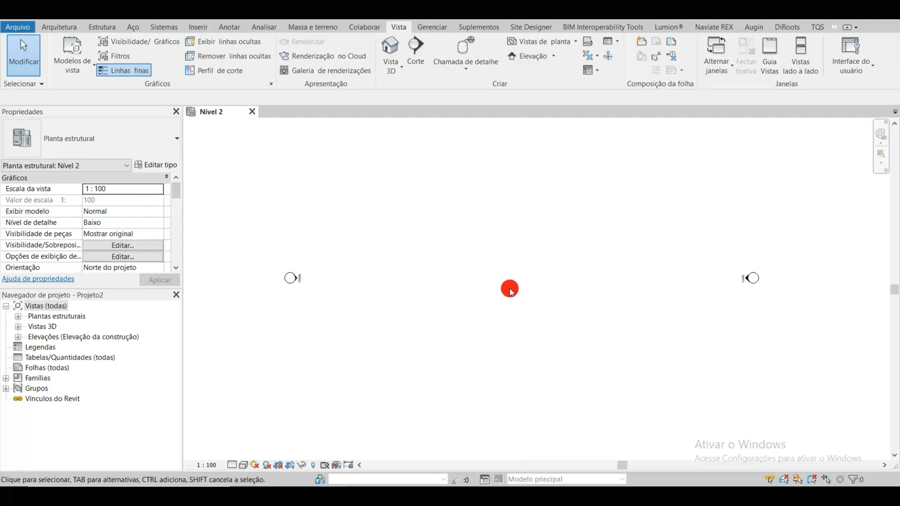
middle_click_drag(536, 273, 523, 324)
scroll(514, 322, "up", 1)
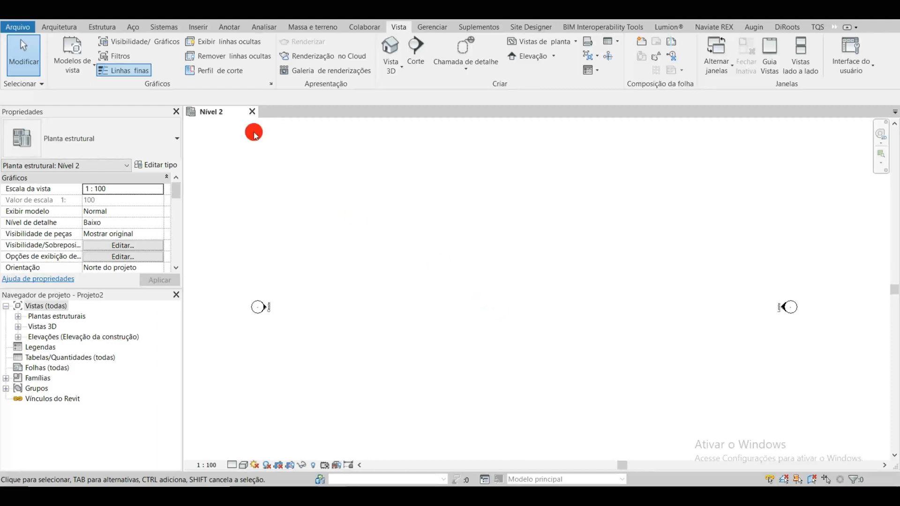
left_click(103, 28)
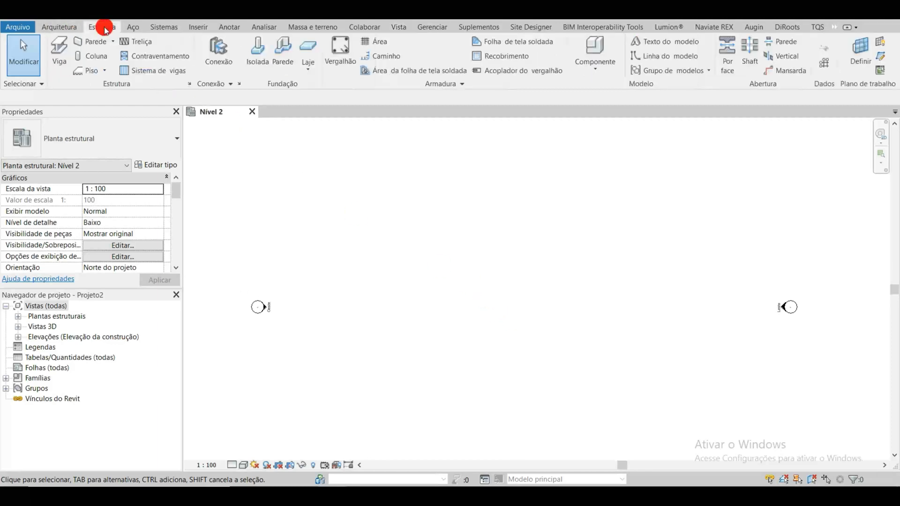
left_click(97, 60)
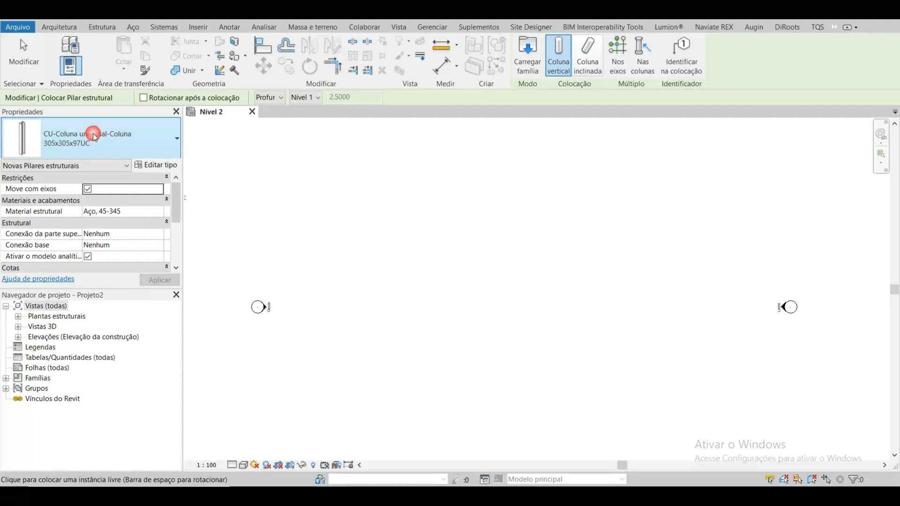
left_click(64, 133)
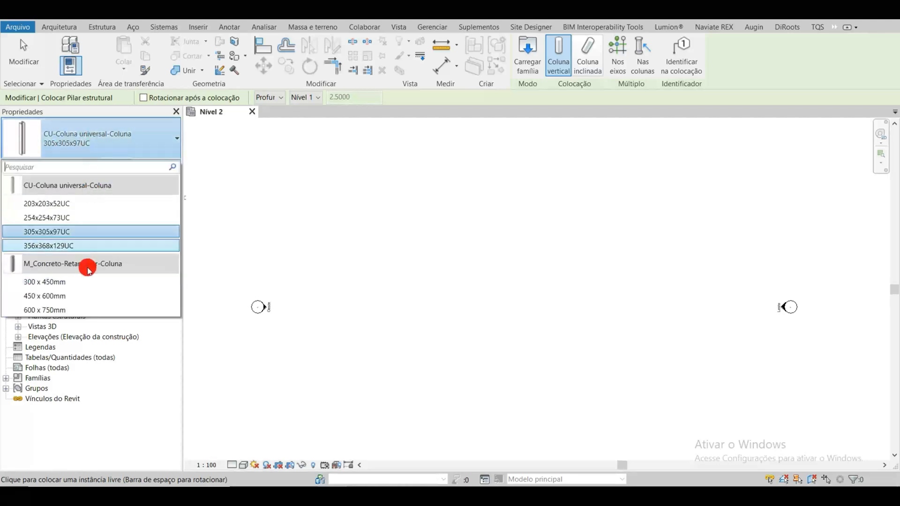
left_click(68, 283)
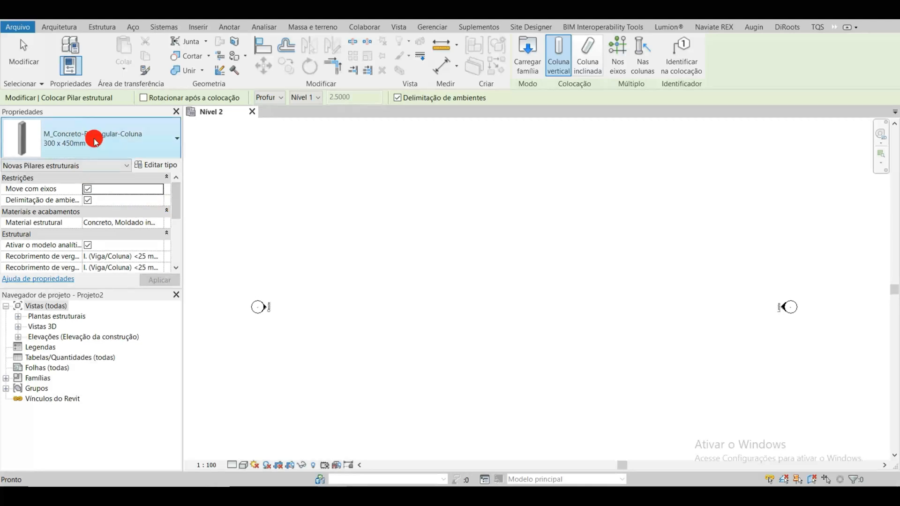
left_click(69, 135)
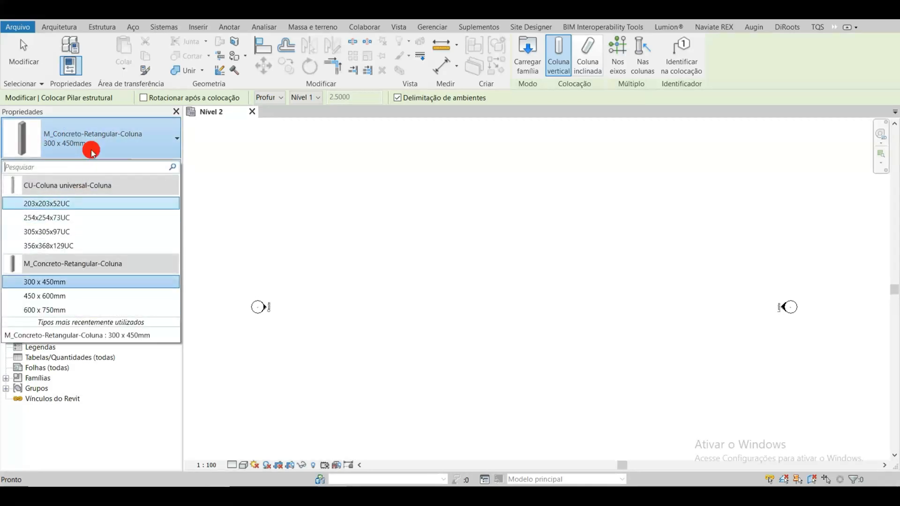
left_click(61, 143)
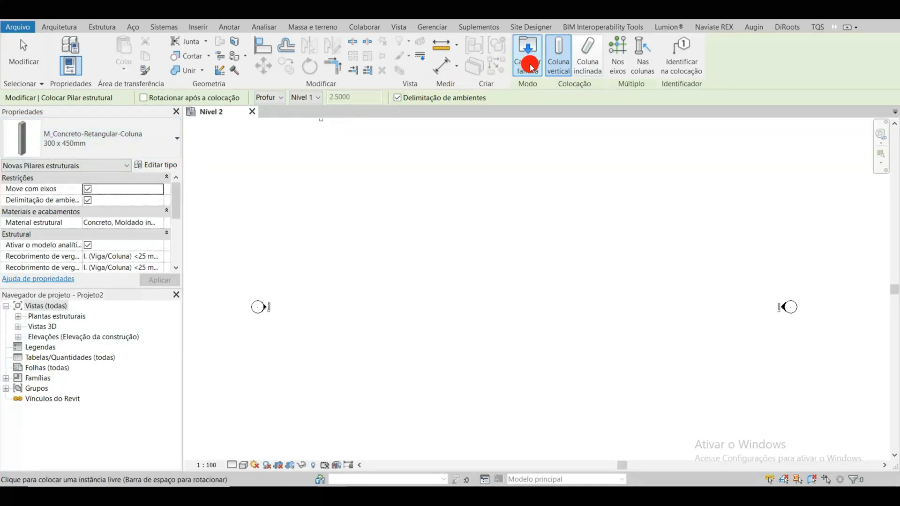
left_click(70, 28)
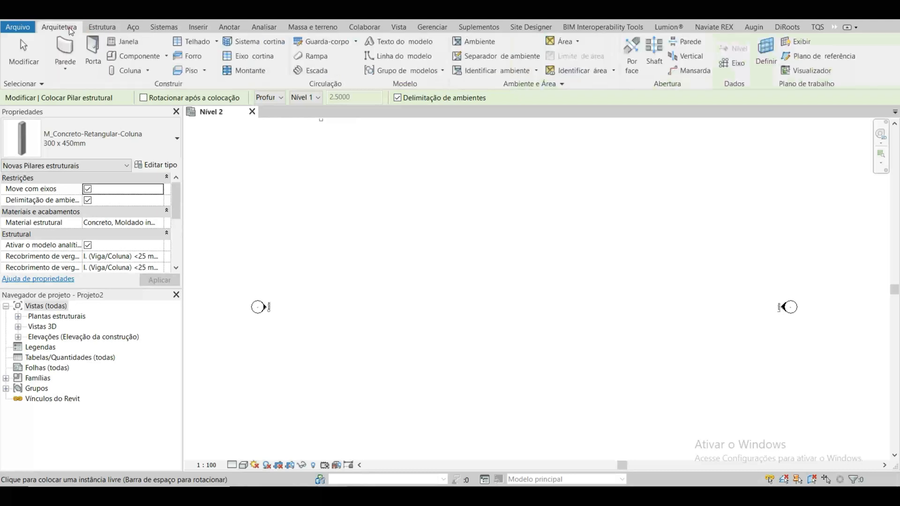
left_click(101, 28)
left_click(95, 56)
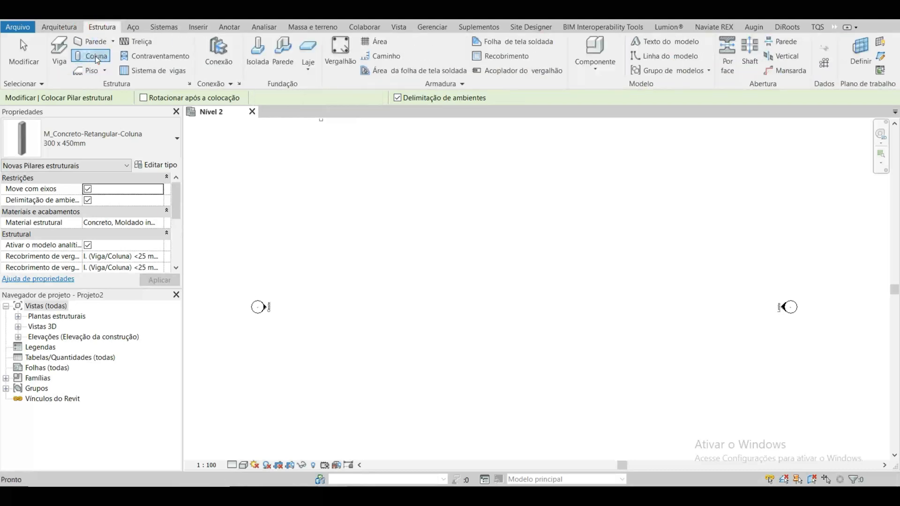
key("Escape")
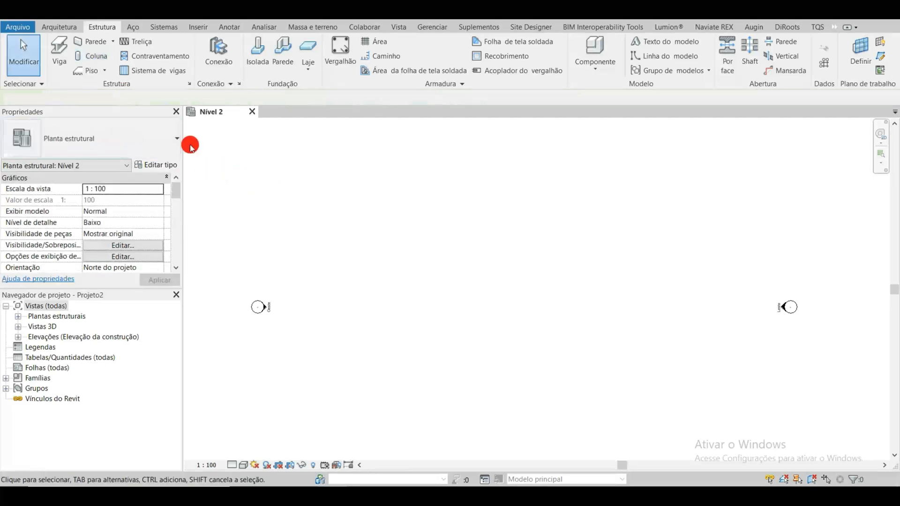
Step: Start the structural column tool and browse the Brazil family library's Colunas folder, previewing Coluna retangular without loading it
left_click(99, 62)
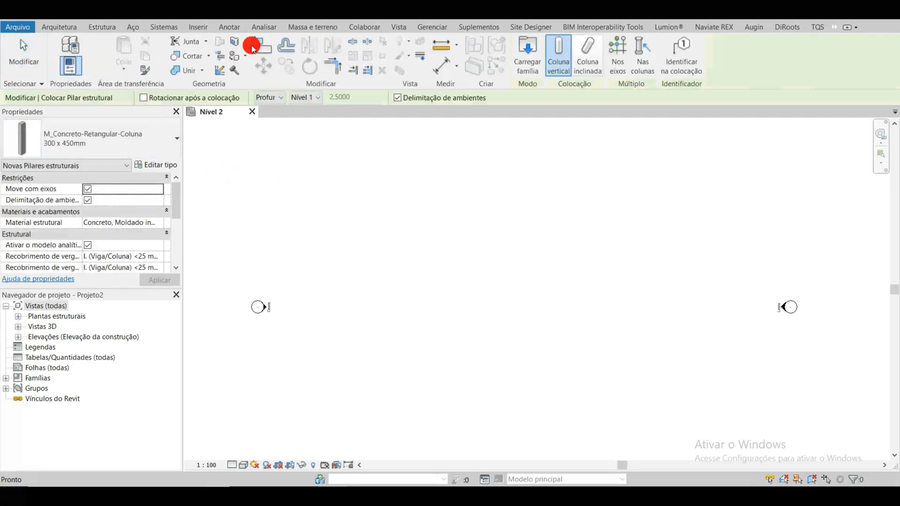
left_click(534, 67)
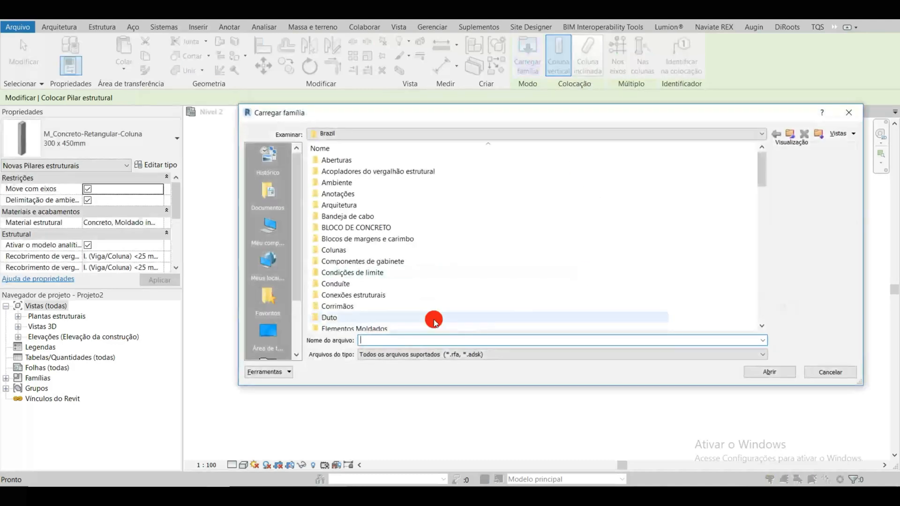
left_click(331, 133)
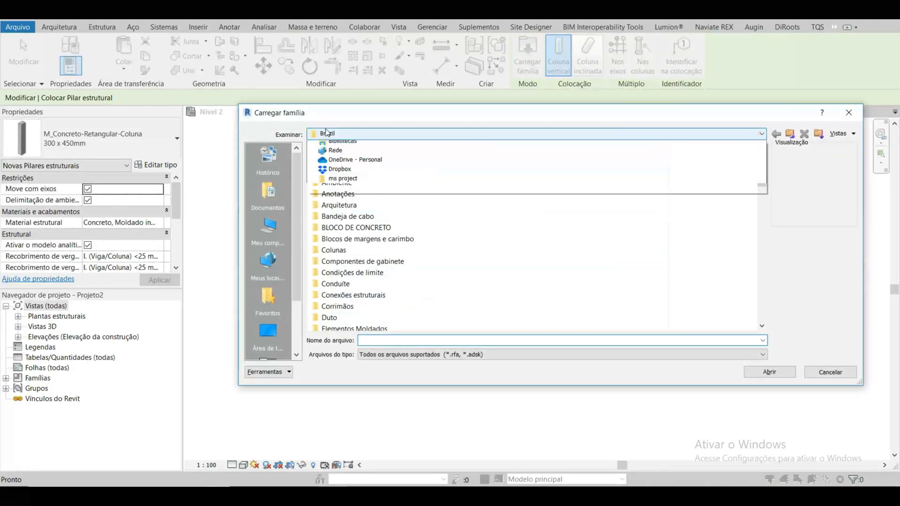
left_click(381, 137)
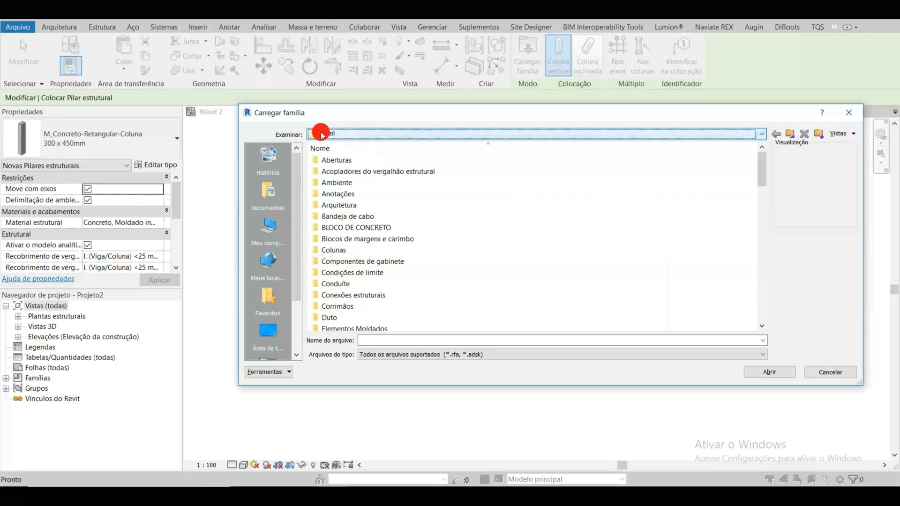
scroll(547, 251, "down", 10)
scroll(464, 274, "down", 1)
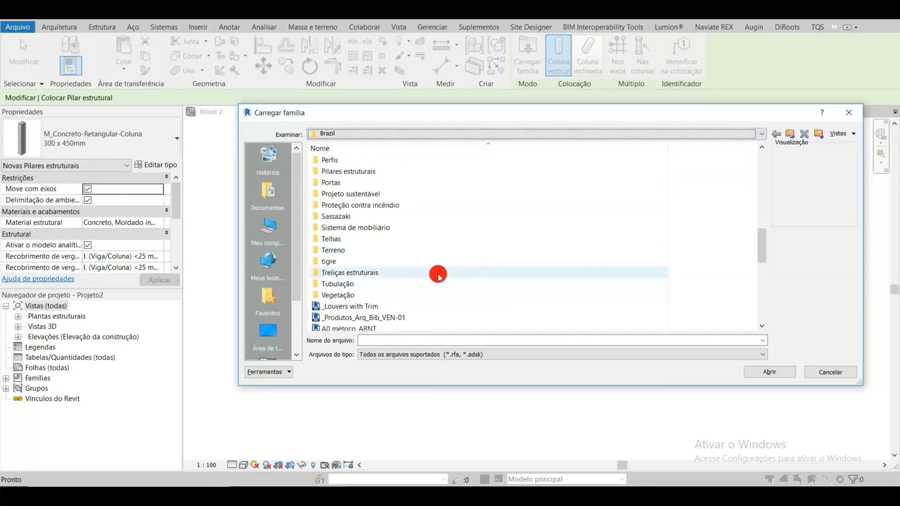
scroll(413, 178, "up", 5)
left_click(427, 197)
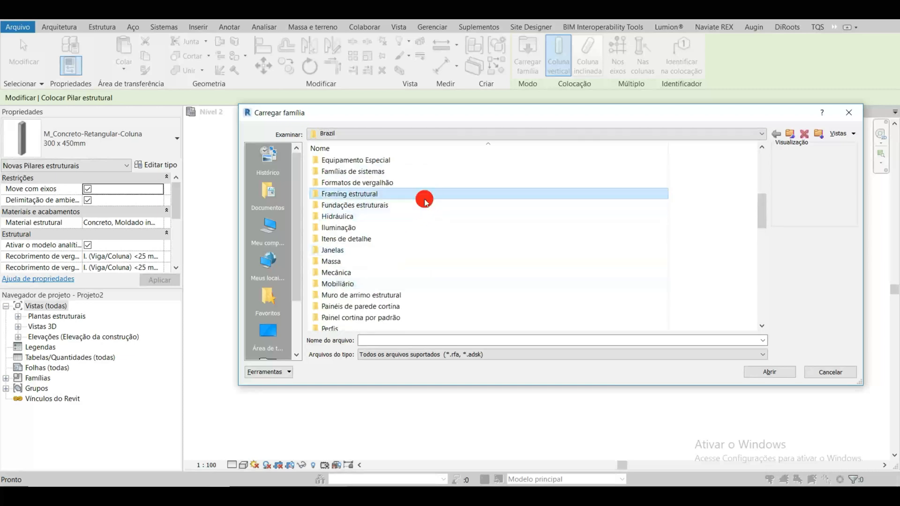
key("c")
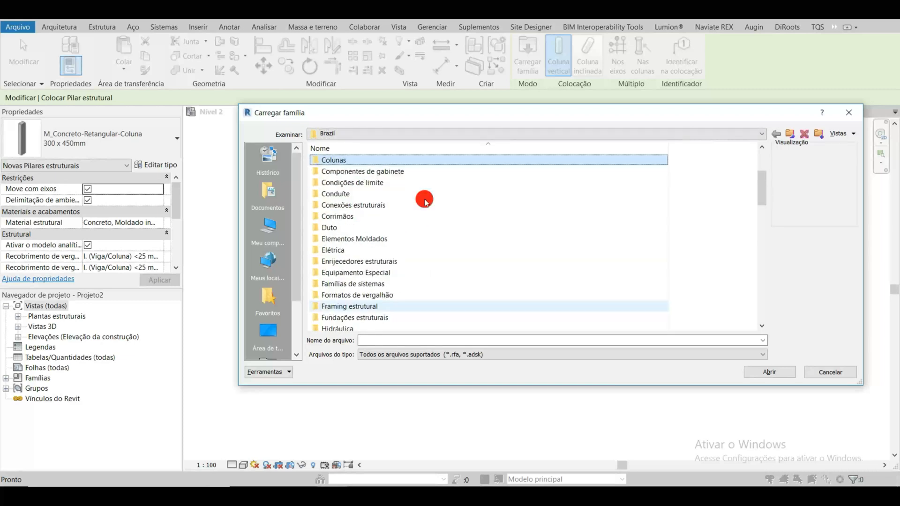
double_click(351, 161)
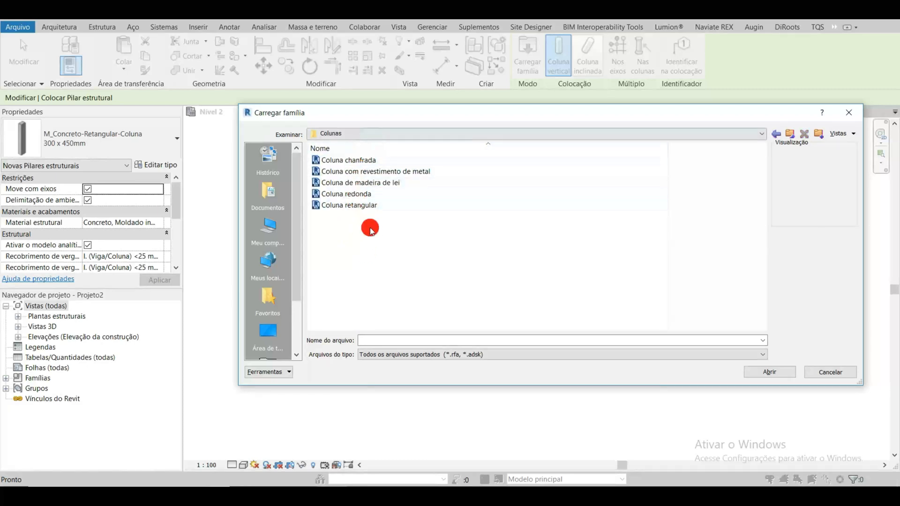
left_click(373, 205)
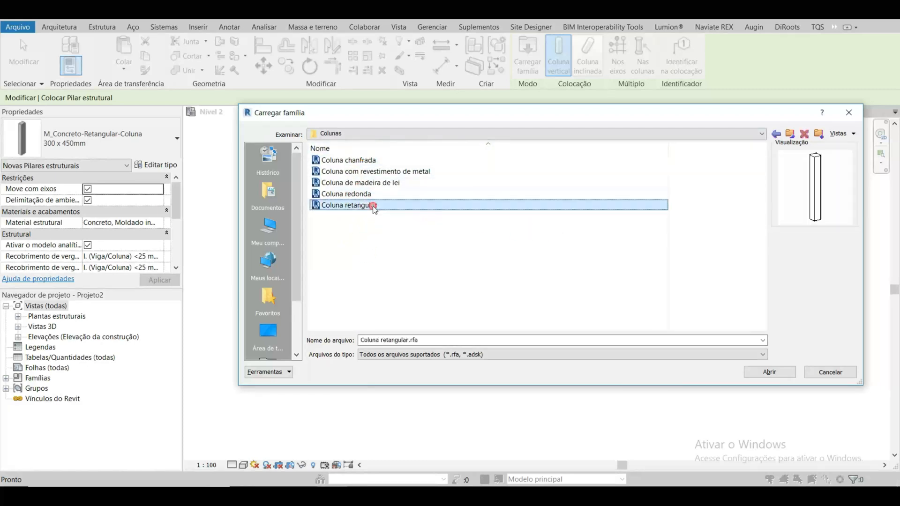
left_click(780, 137)
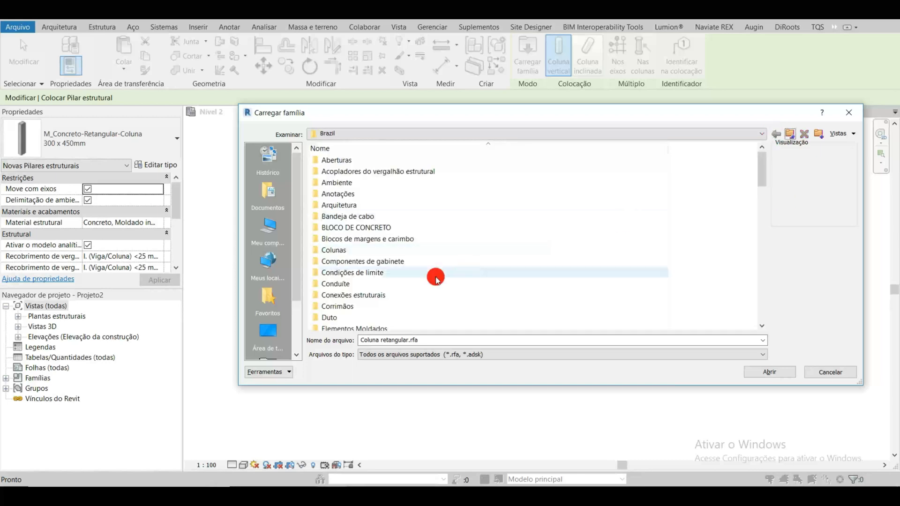
left_click(830, 372)
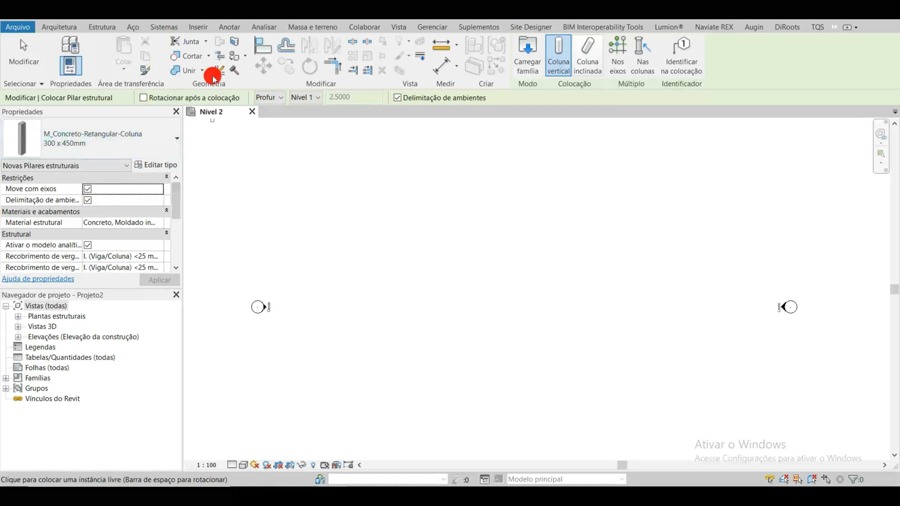
Step: Place one vertical M_Concreto-Retangular-Coluna 300 x 450mm column in the upper middle of the Nível 2 plan and end the command
scroll(517, 225, "up", 1)
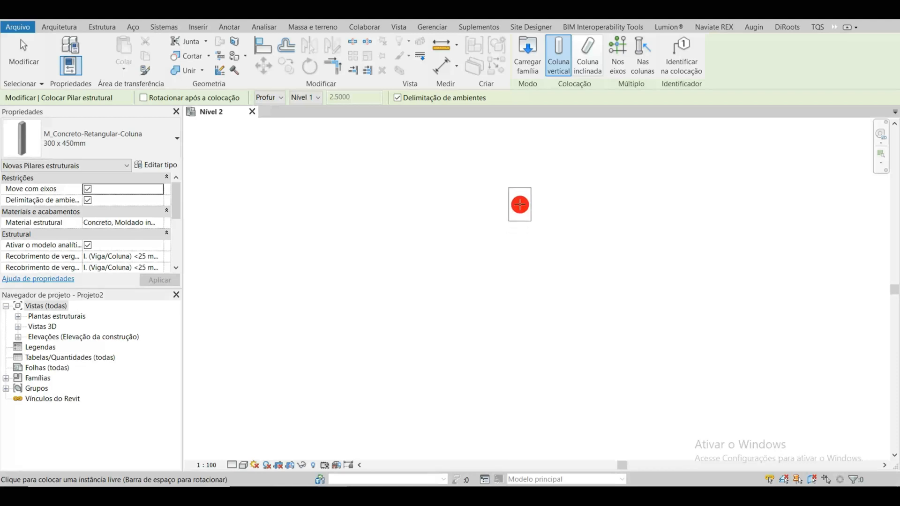
left_click(499, 176)
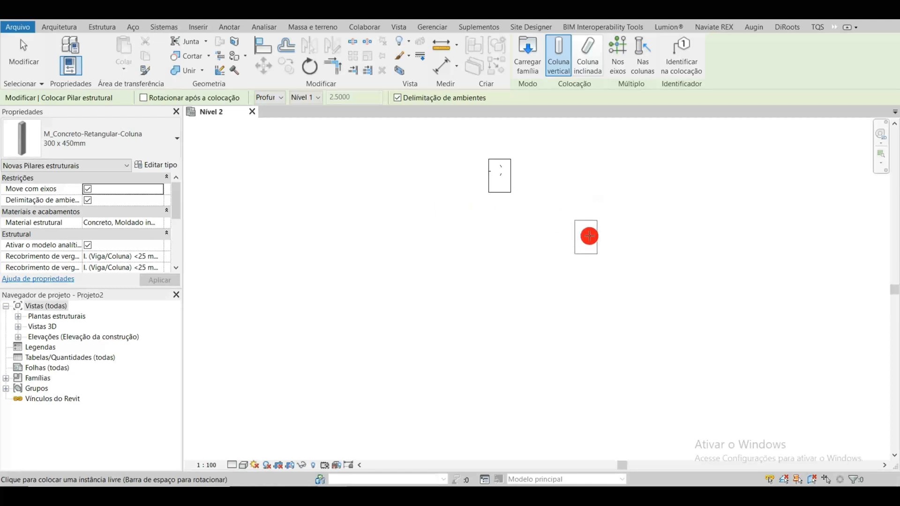
key("Escape")
key("Escape")
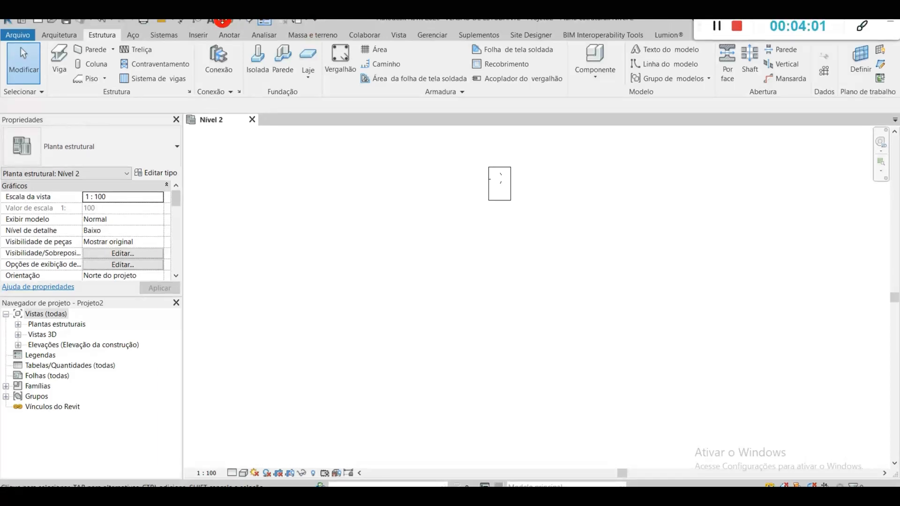
Step: Open the default 3D view to look at the placed column
left_click(228, 23)
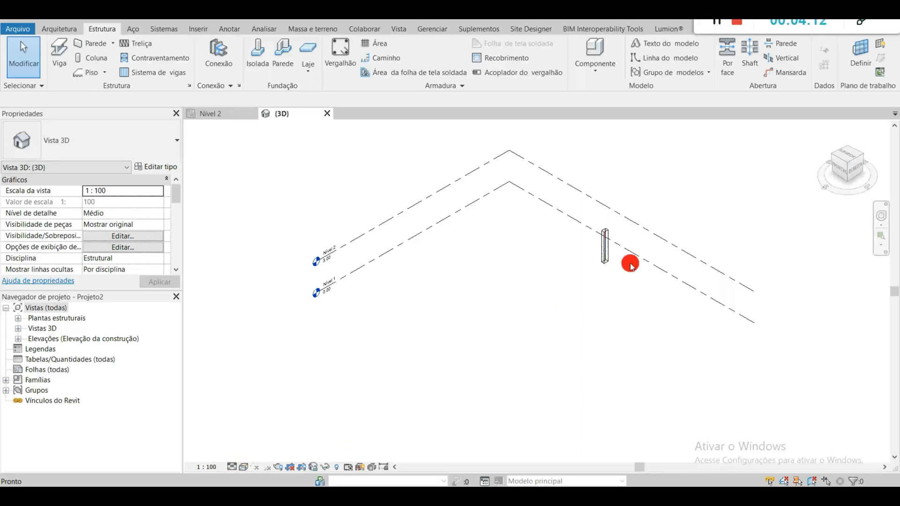
scroll(605, 257, "up", 5)
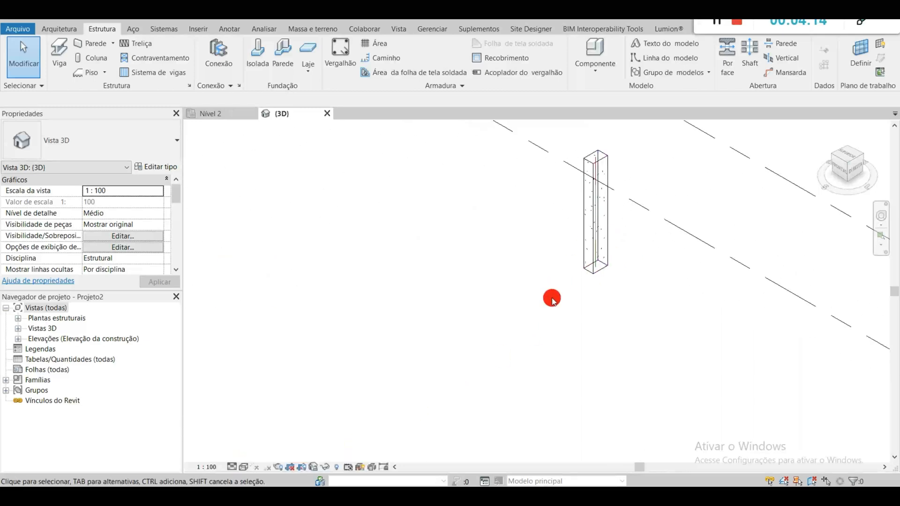
middle_click_drag(554, 246, 535, 276)
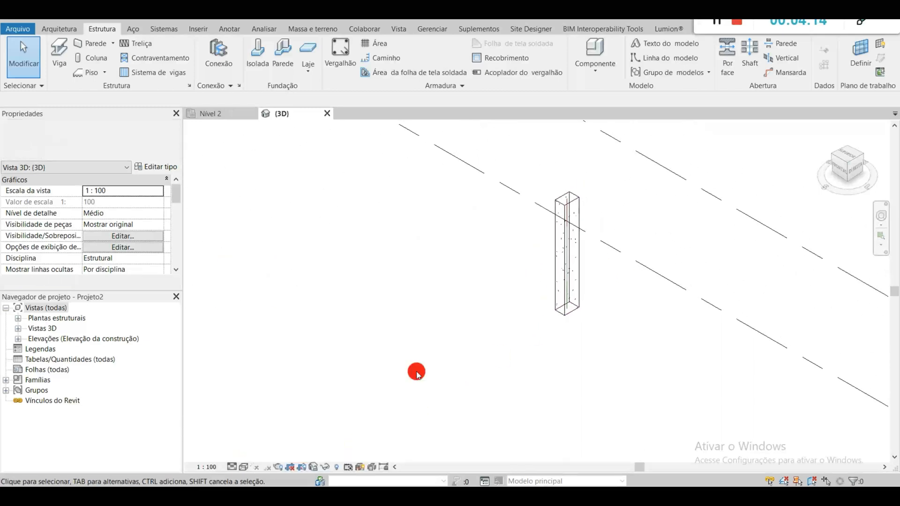
Step: Set the 3D view's detail level to Alto and its visual style to Cores consistentes
left_click(231, 467)
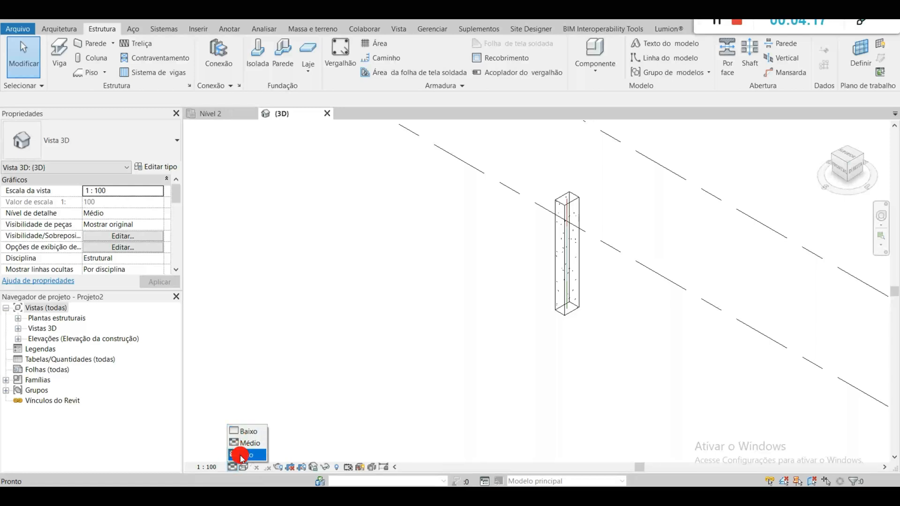
left_click(242, 455)
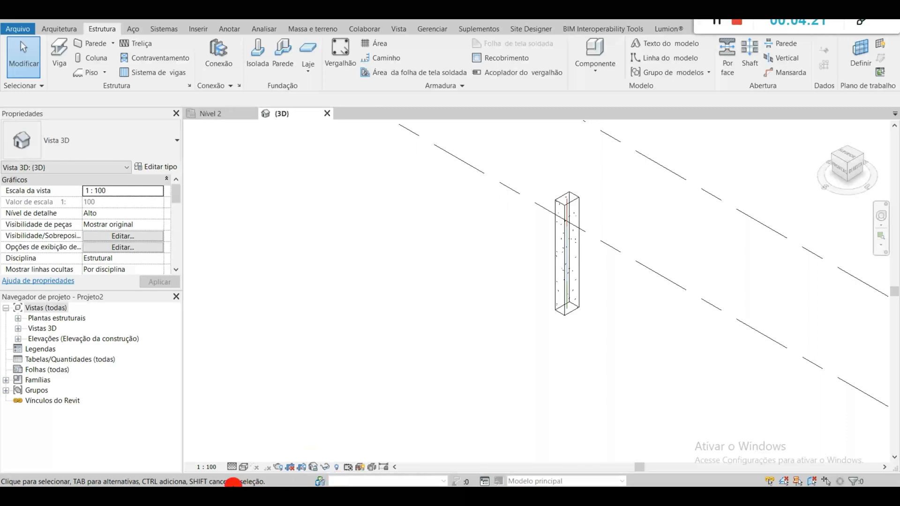
left_click(244, 467)
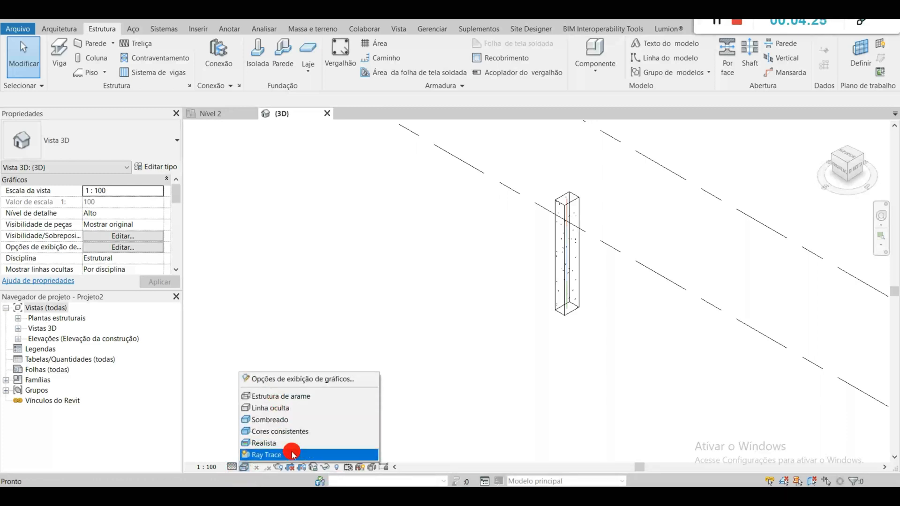
left_click(309, 432)
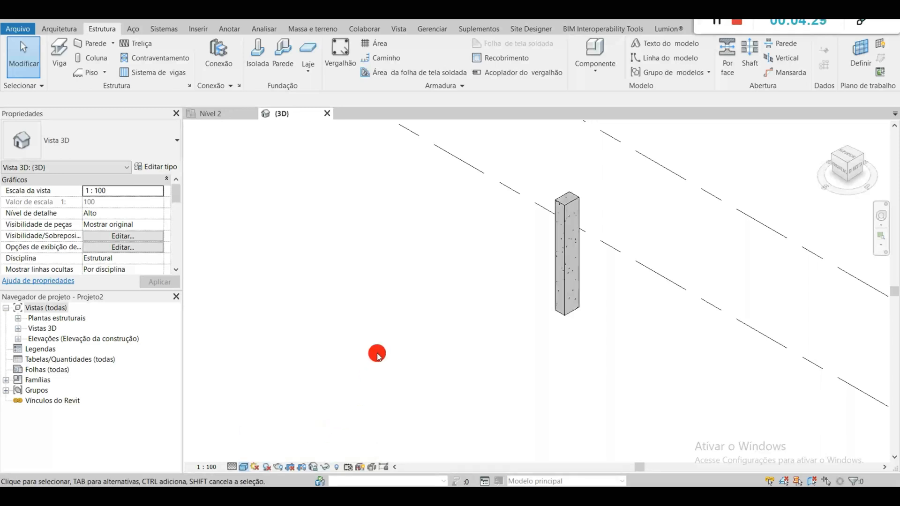
Step: Examine the column against the Nível 1 and Nível 2 lines from several 3D angles, also trying the navigation wheel's orbit
scroll(406, 330, "down", 2)
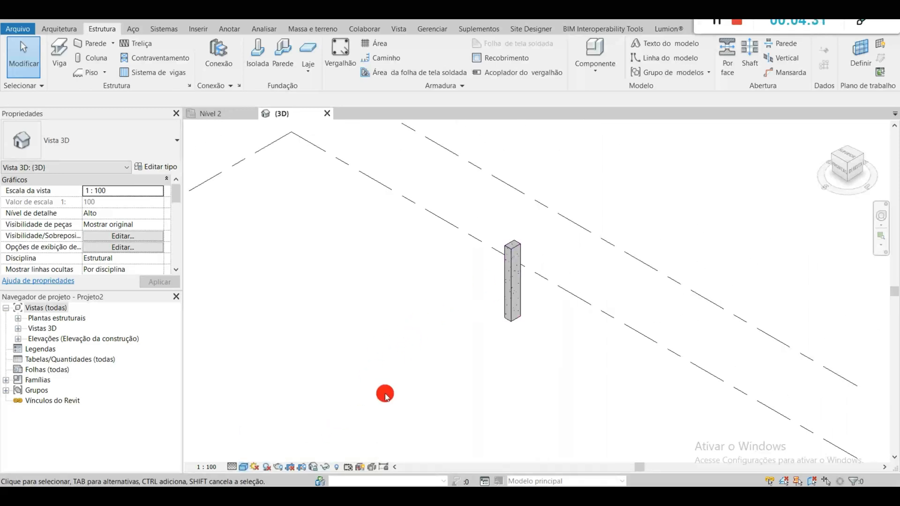
scroll(375, 325, "down", 2)
middle_click_drag(346, 333, 535, 302)
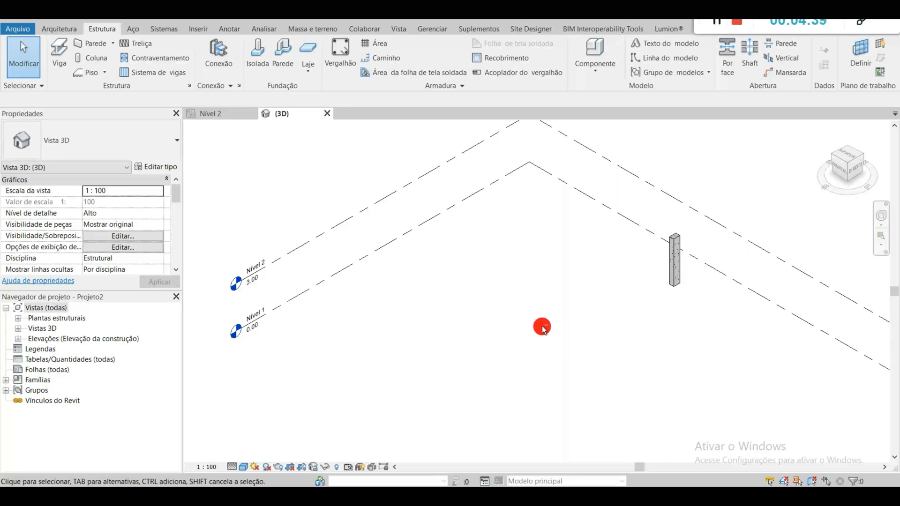
middle_click_drag(560, 342, 552, 287, "shift")
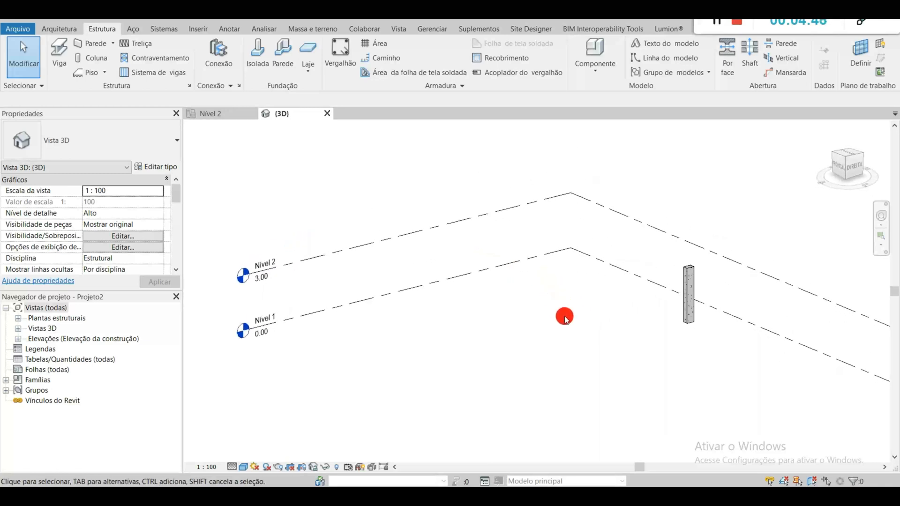
middle_click_drag(577, 348, 601, 316, "shift")
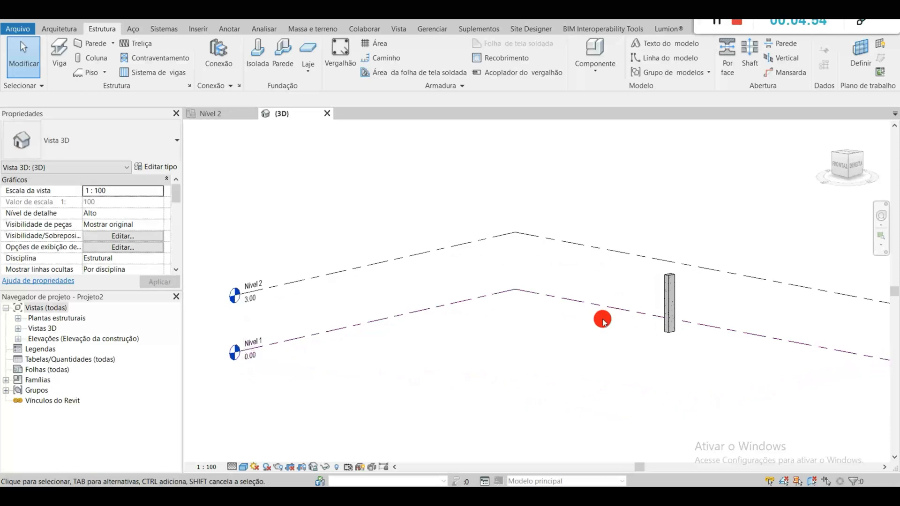
left_click(881, 215)
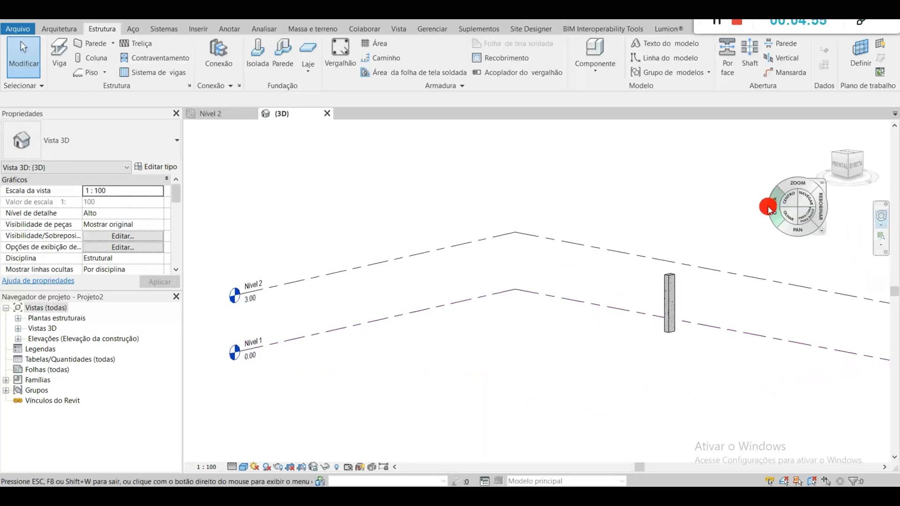
mouse_move(771, 206)
left_mouse_down()
mouse_move(747, 191)
mouse_move(733, 248)
mouse_move(785, 221)
mouse_move(777, 217)
left_mouse_up()
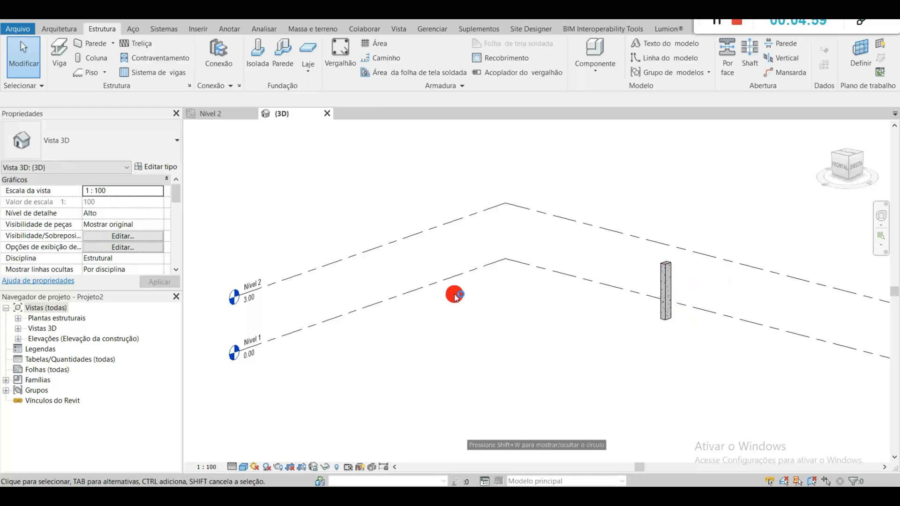
scroll(246, 353, "up", 1)
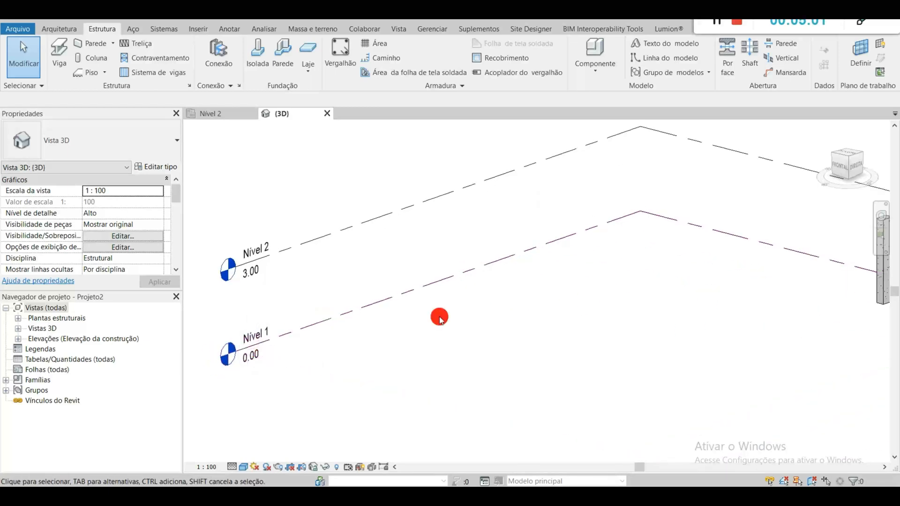
scroll(285, 362, "up", 2)
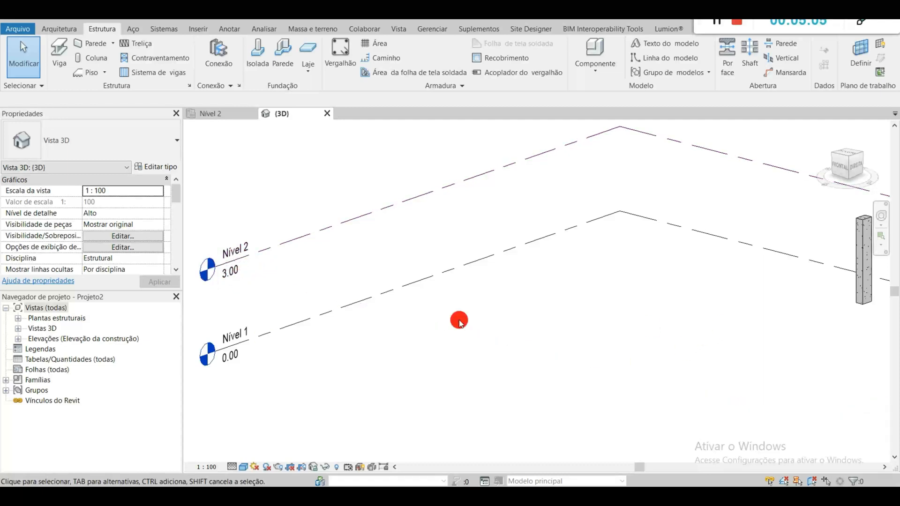
scroll(458, 335, "down", 3)
scroll(318, 298, "up", 2)
middle_click_drag(468, 315, 397, 312)
Step: Set the elevation of Nível 2 to 4 m
left_click(238, 287)
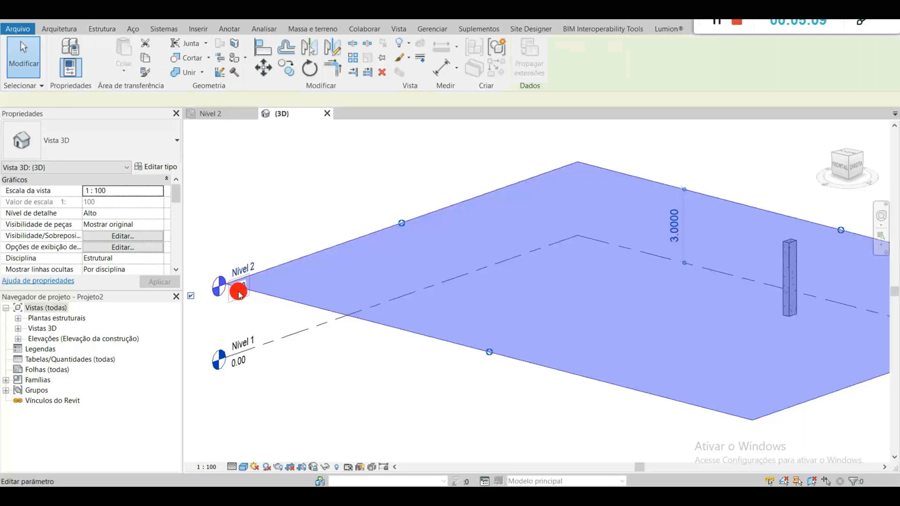
left_click(106, 190)
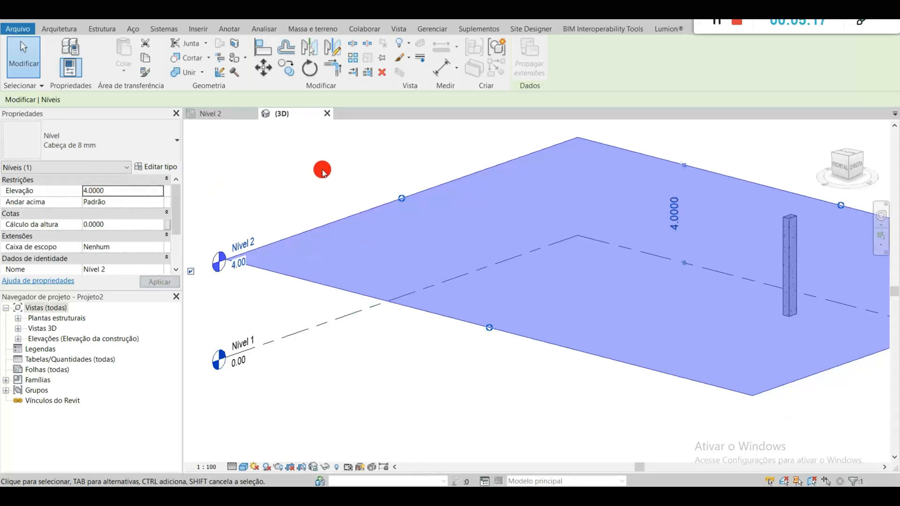
left_click(518, 414)
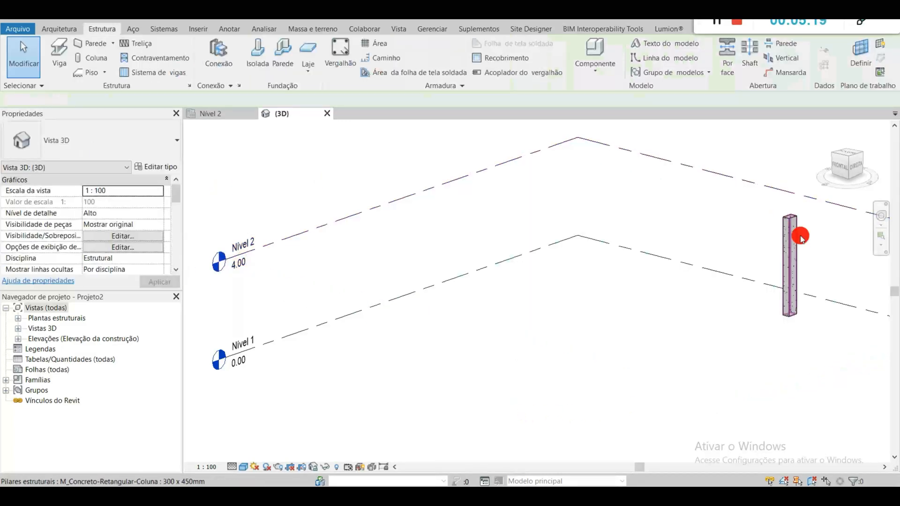
Step: Inspect the column's height against the raised level and undo the elevation change of Nível 2
middle_click_drag(829, 303, 707, 327)
scroll(747, 305, "down", 1)
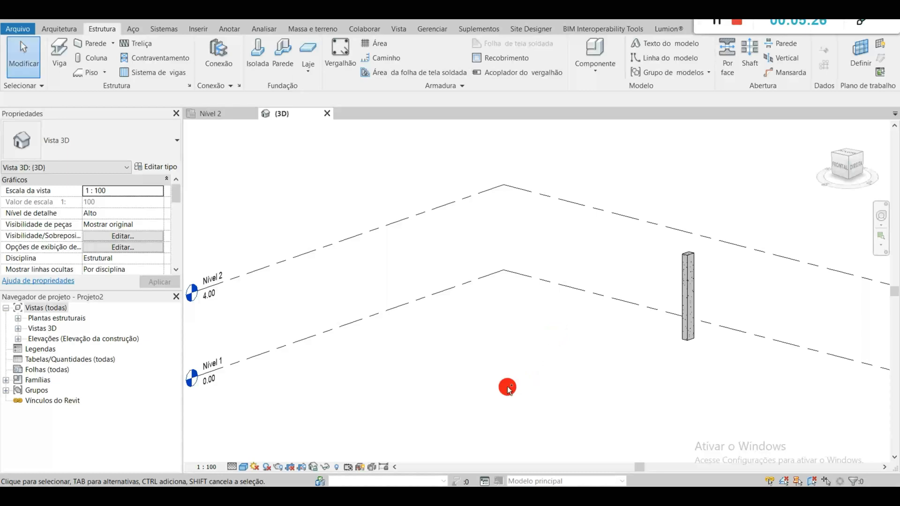
key("ctrl+z")
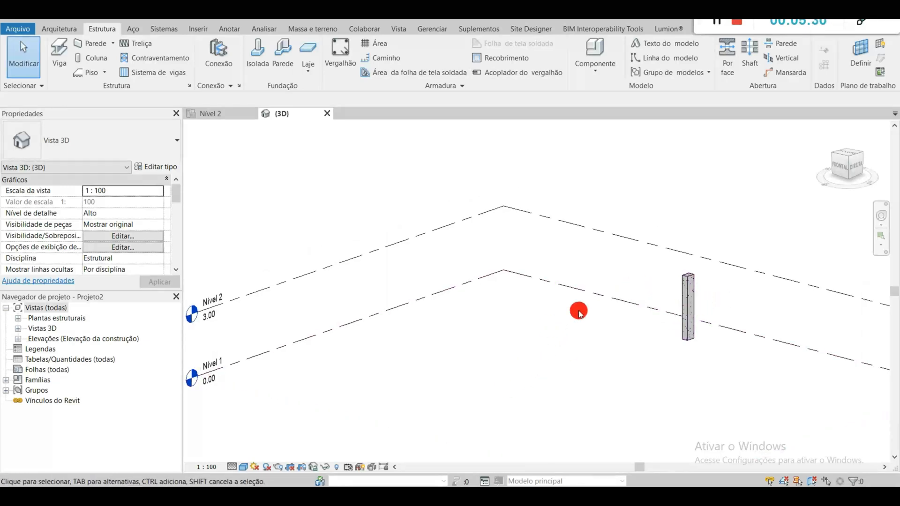
Step: Temporarily hide the Nível 1 and Nível 2 levels in the 3D view
scroll(581, 314, "down", 2)
left_click_drag(446, 422, 334, 256)
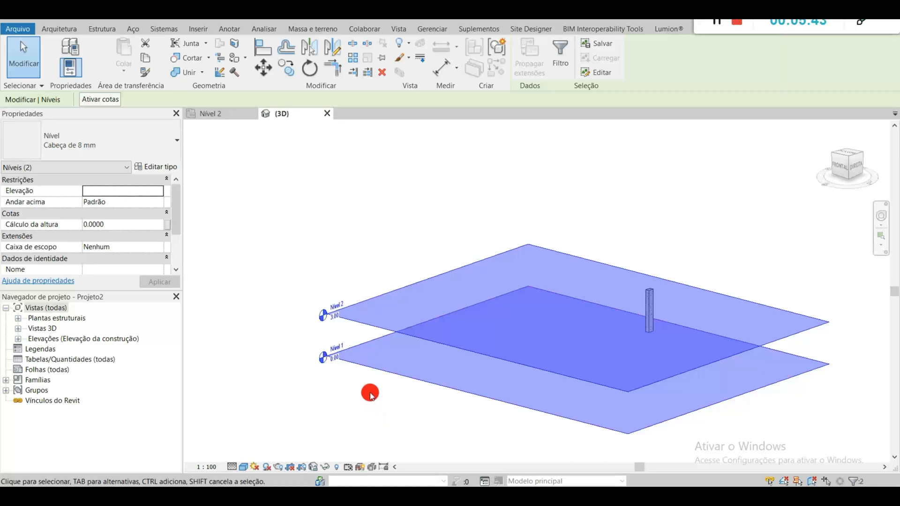
key("h")
key("h")
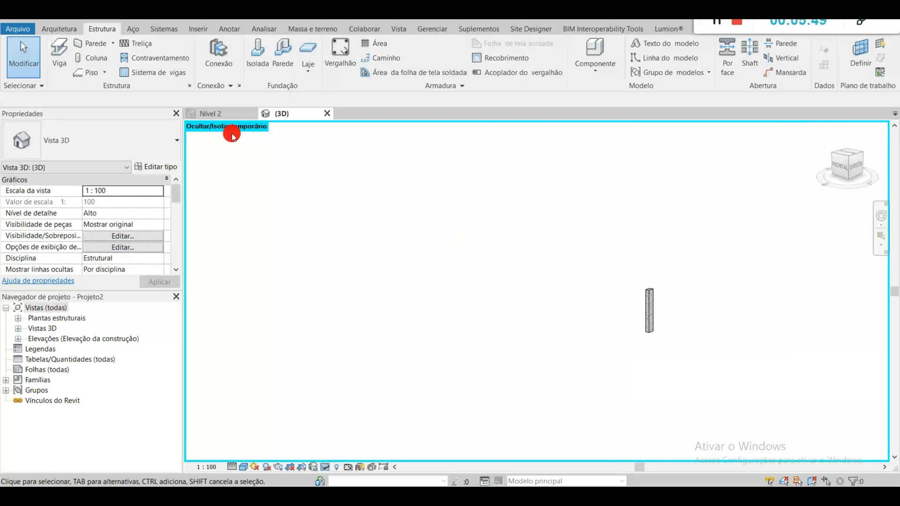
Step: Tile the 3D and Nível 2 plan views side by side and frame the column in both
scroll(656, 310, "up", 5)
left_click(596, 311)
middle_click_drag(594, 308, 547, 299)
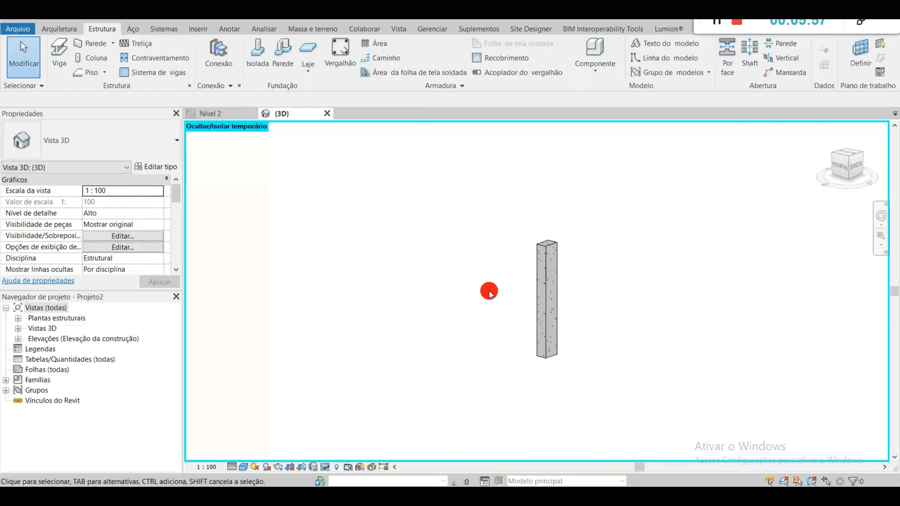
key("w")
key("t")
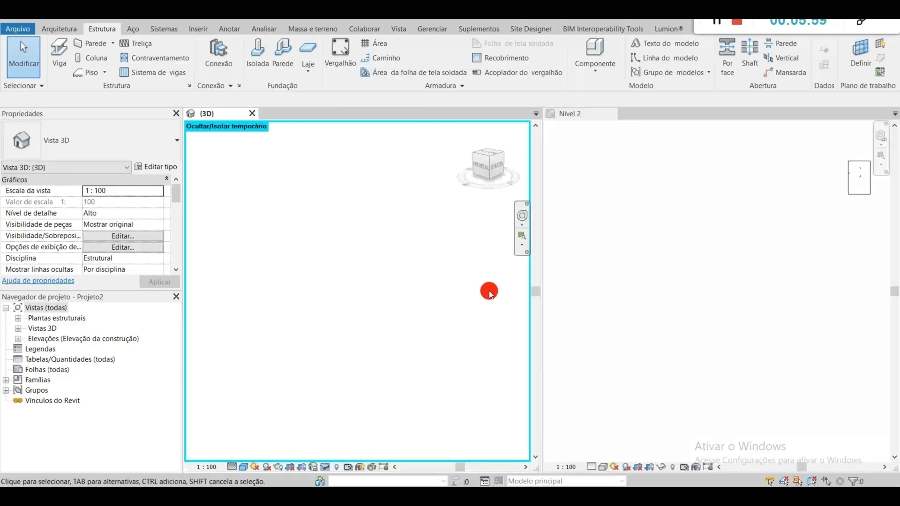
scroll(416, 307, "down", 2)
middle_click_drag(451, 317, 334, 336)
left_click(785, 328)
middle_click_drag(762, 218, 657, 323)
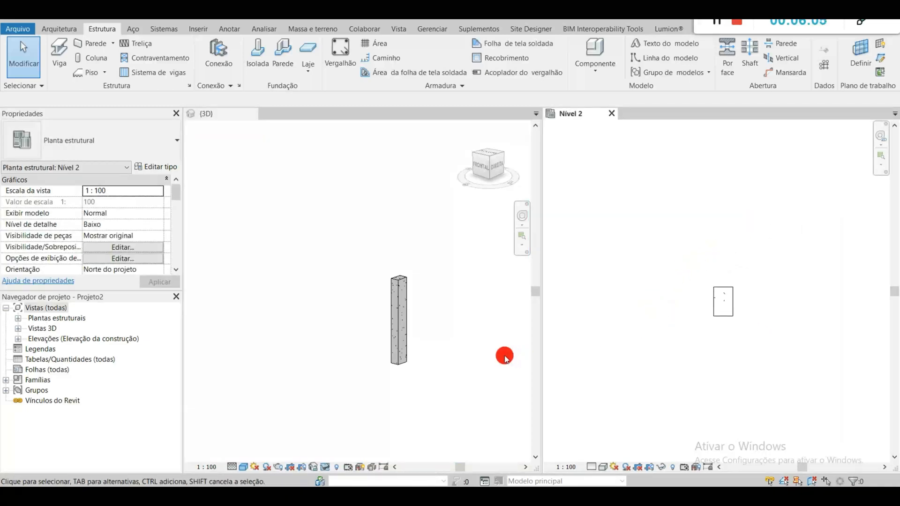
left_click(506, 359)
middle_click_drag(436, 330, 395, 278)
scroll(395, 278, "up", 1)
scroll(674, 309, "down", 1)
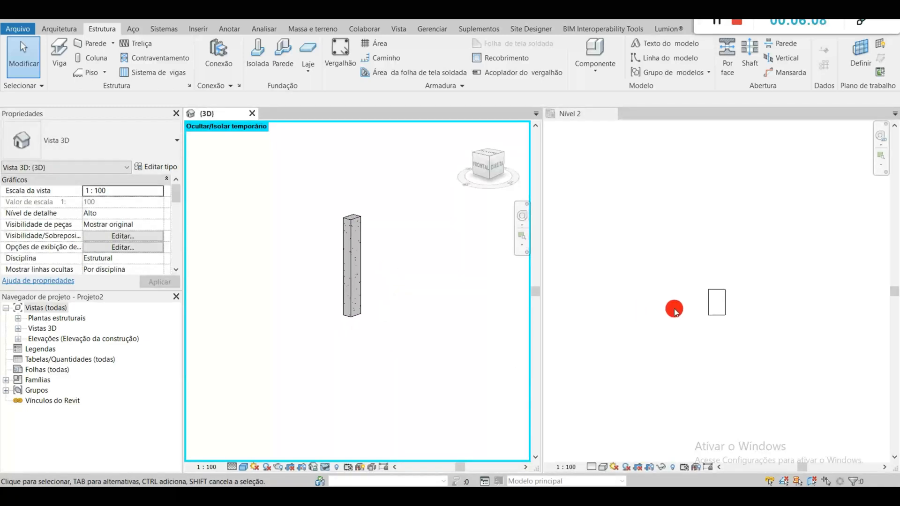
left_click(665, 321)
middle_click_drag(695, 321, 665, 197)
scroll(678, 201, "down", 1)
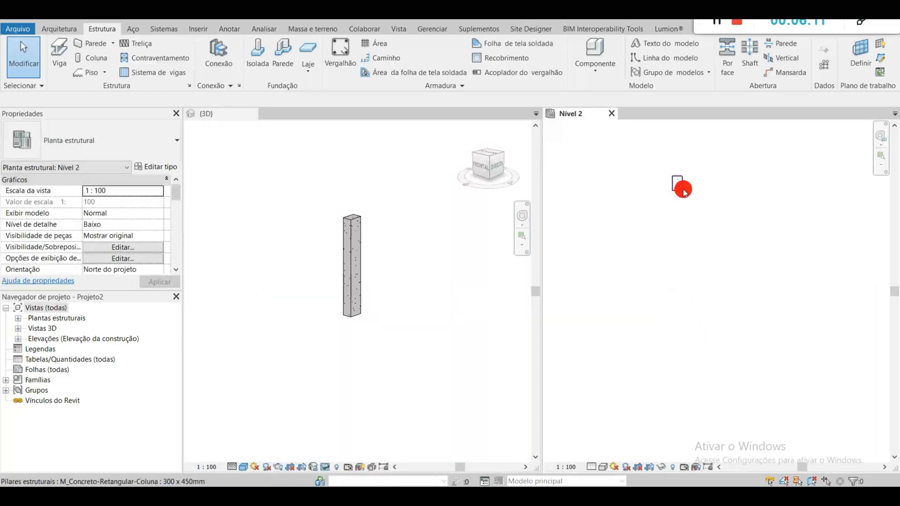
Step: Duplicate the column's 300 x 450mm type under the name 190 x 300
left_click(681, 188)
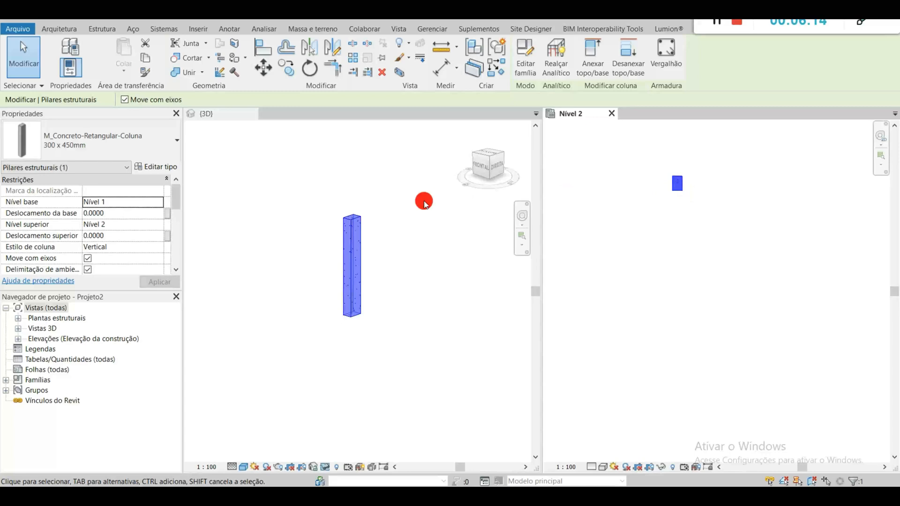
left_click(143, 167)
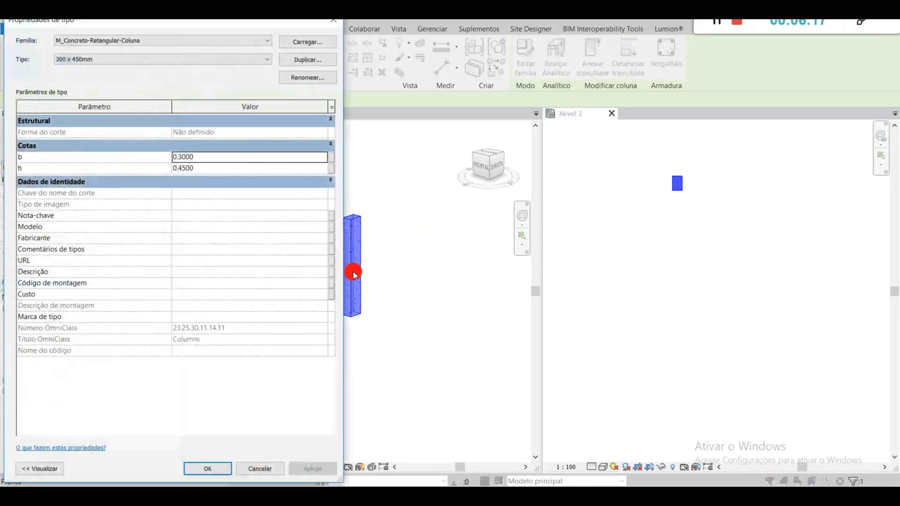
left_click(334, 24)
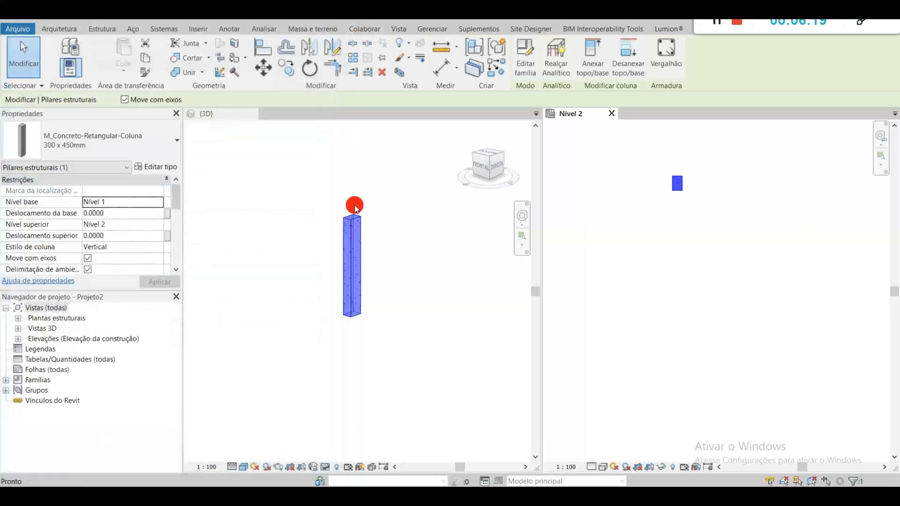
left_click(146, 168)
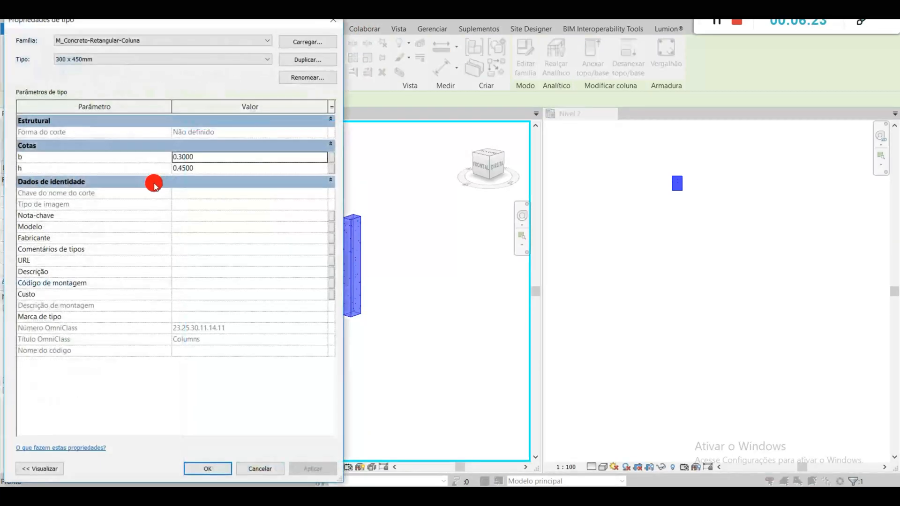
left_click(291, 61)
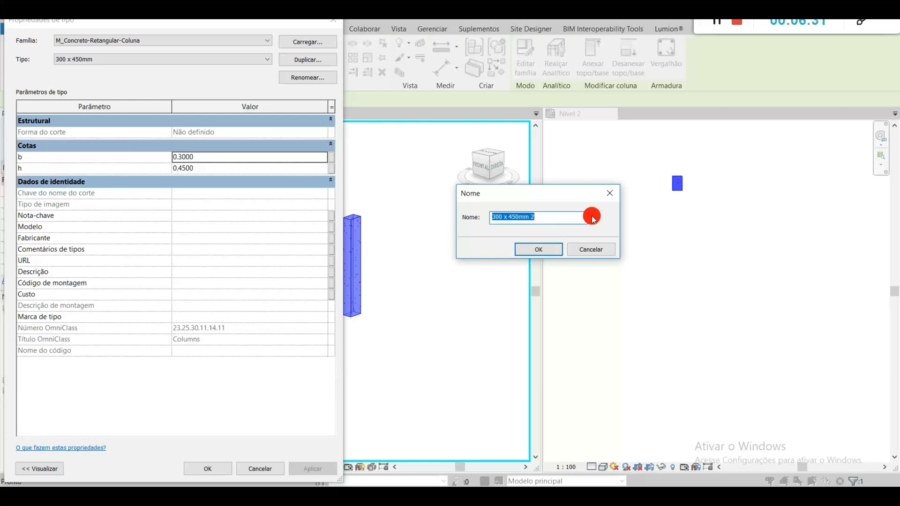
type("190 x 300")
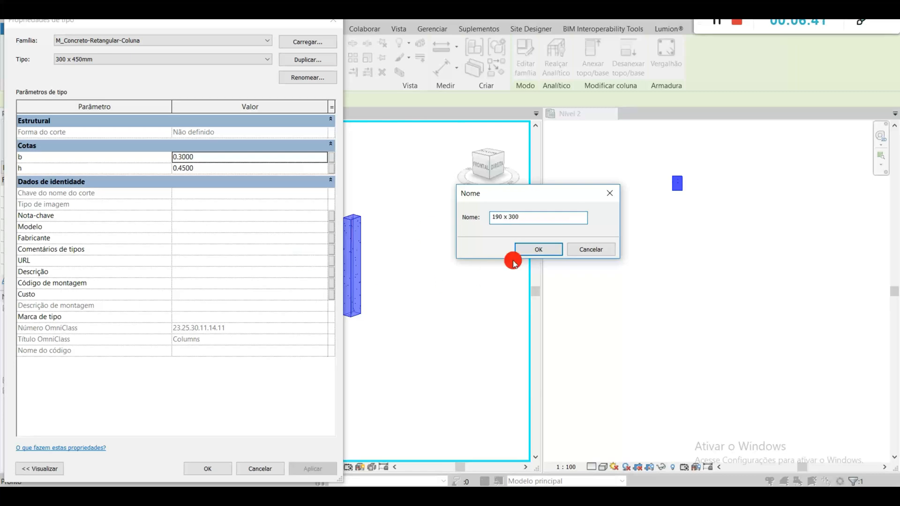
left_click(533, 249)
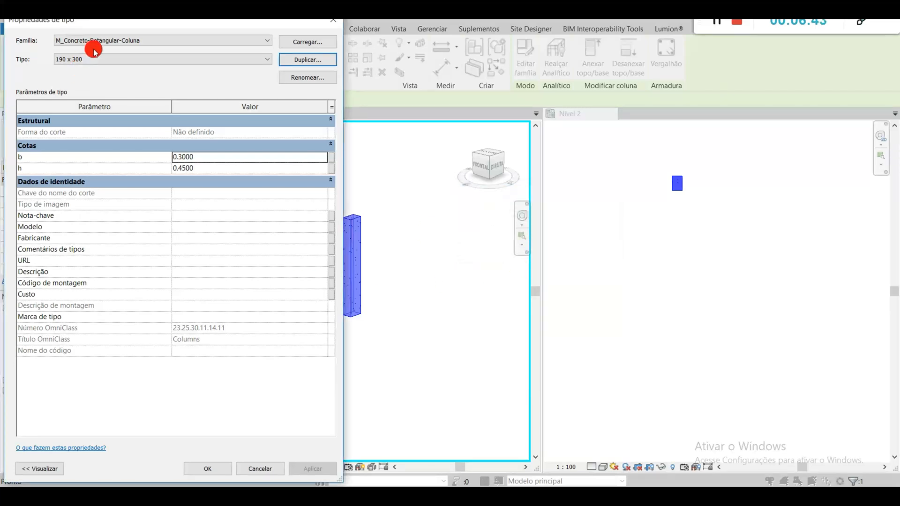
Step: Rename the duplicated column type as 190 x 300mm, checking it against the other types of the family
left_click(223, 60)
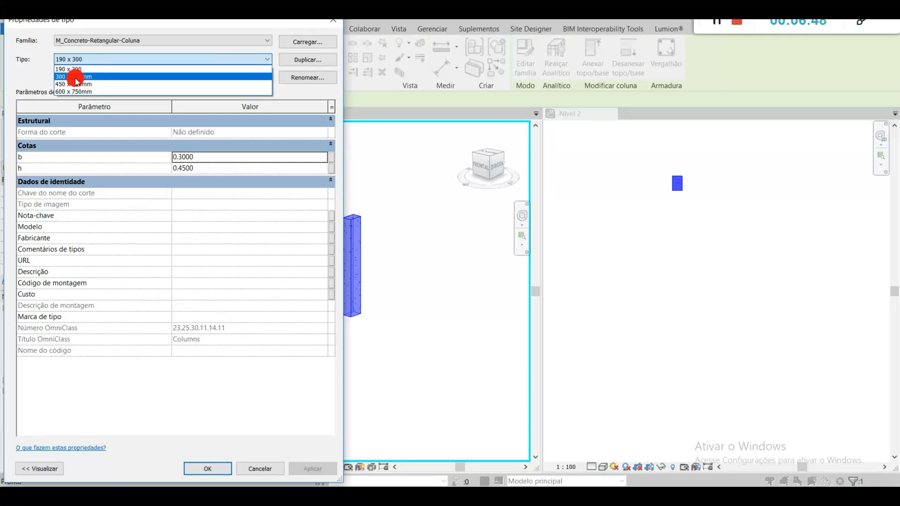
left_click(89, 69)
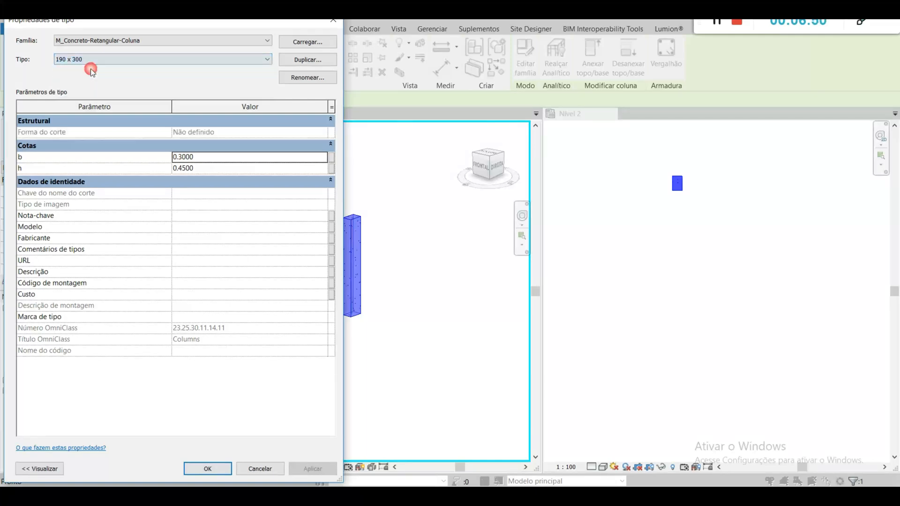
left_click(305, 75)
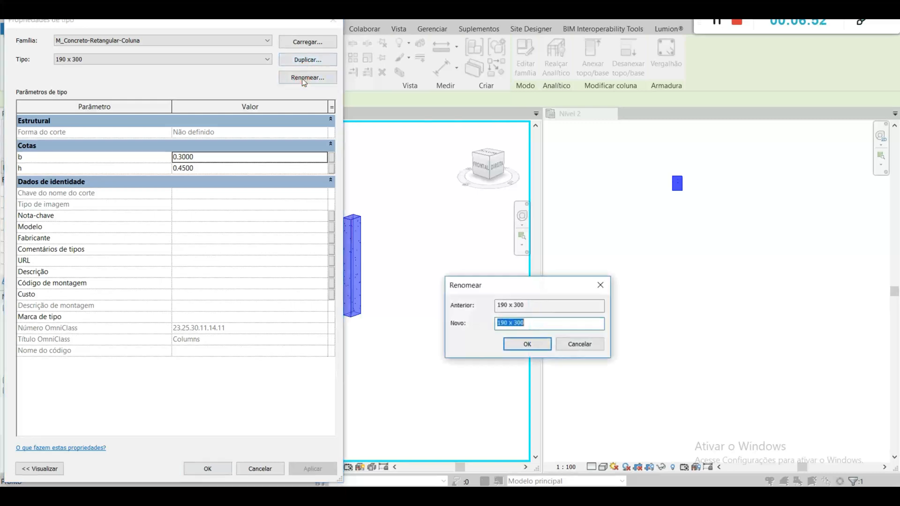
left_click(557, 322)
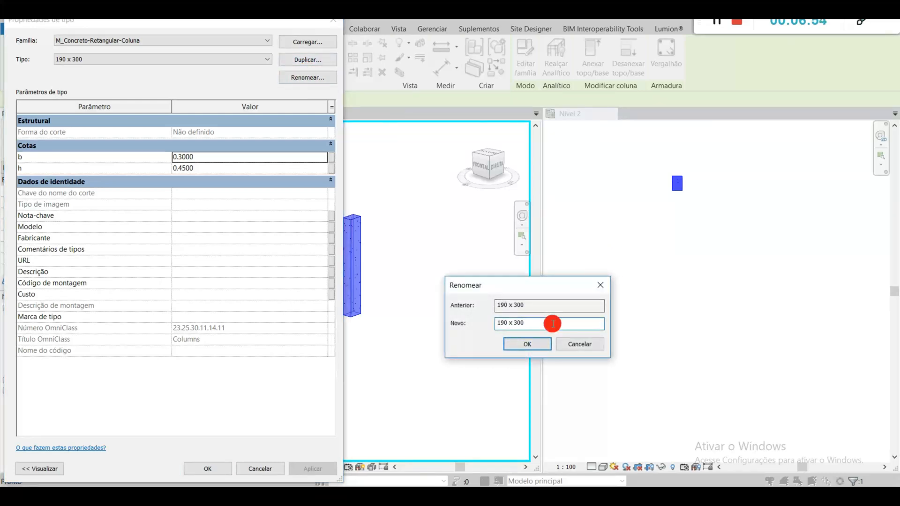
left_click(521, 343)
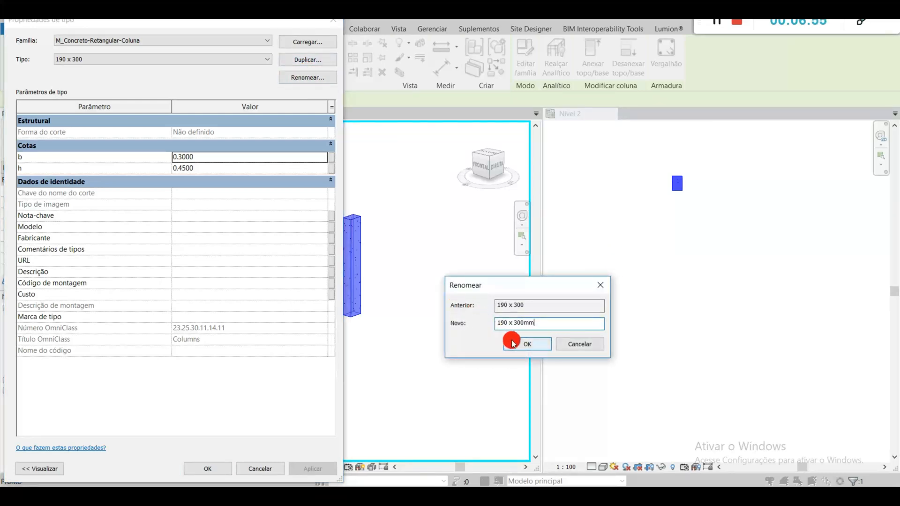
left_click(178, 59)
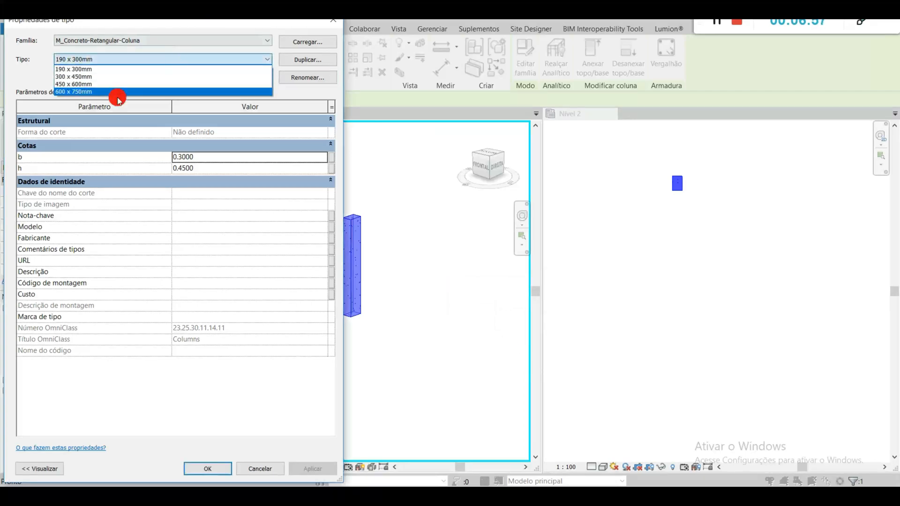
left_click(301, 92)
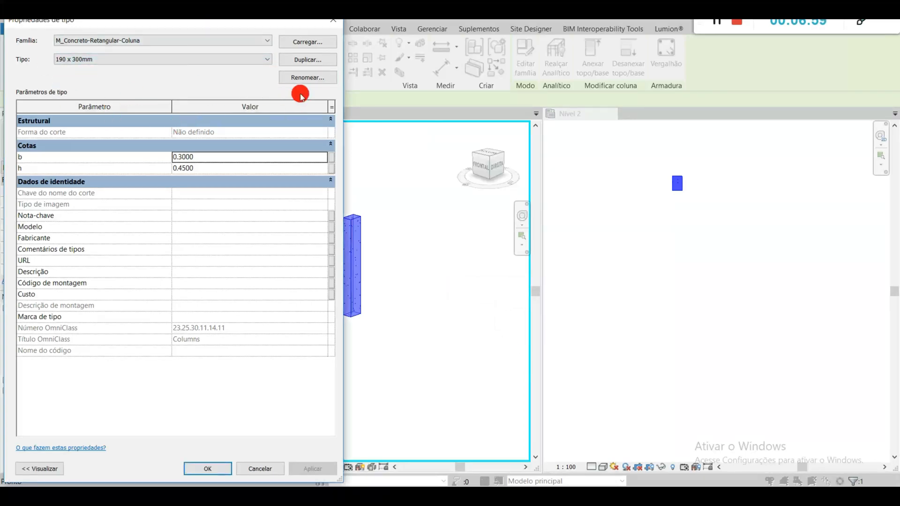
Step: Set the 190 x 300mm type's dimensions b to 0.1900 and h to 0.3000 and apply them to the column
double_click(206, 162)
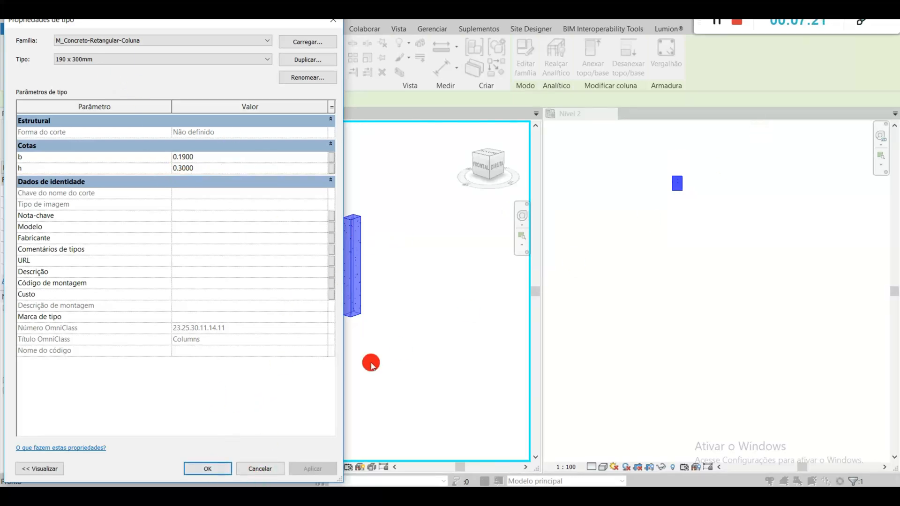
left_click(217, 469)
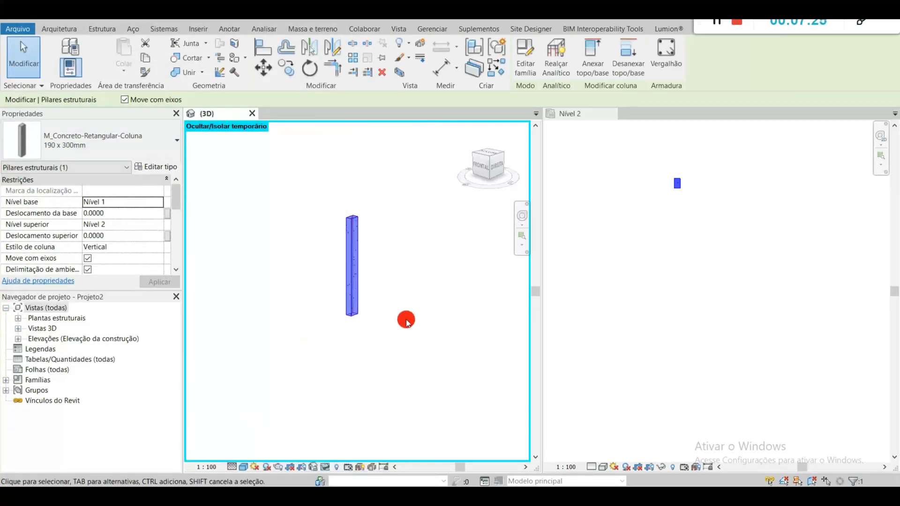
left_click(402, 289)
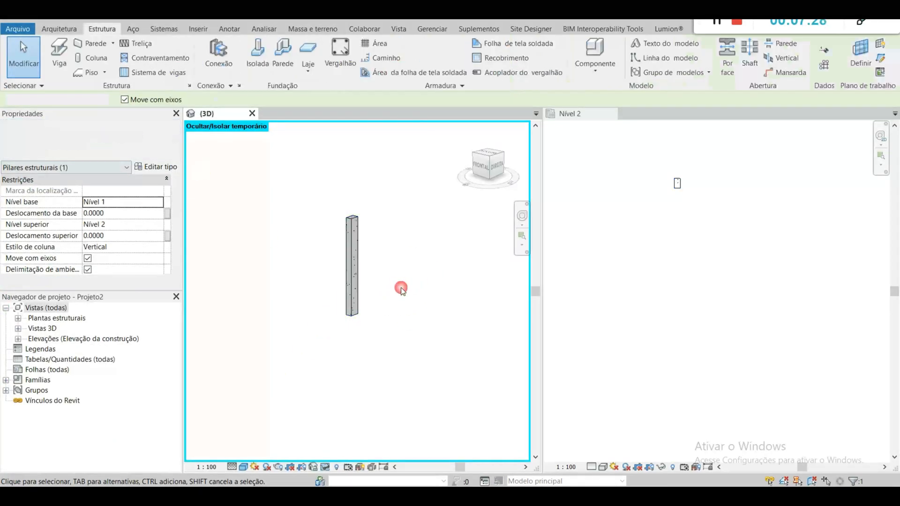
Step: Create two similar 190 x 300mm columns in the Nível 2 plan, aligned in a vertical row below the existing one
right_click(358, 272)
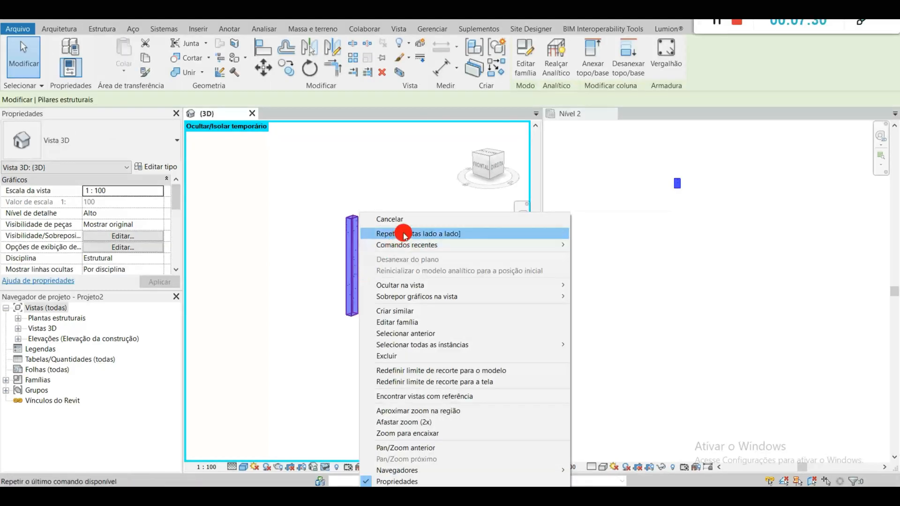
left_click(413, 311)
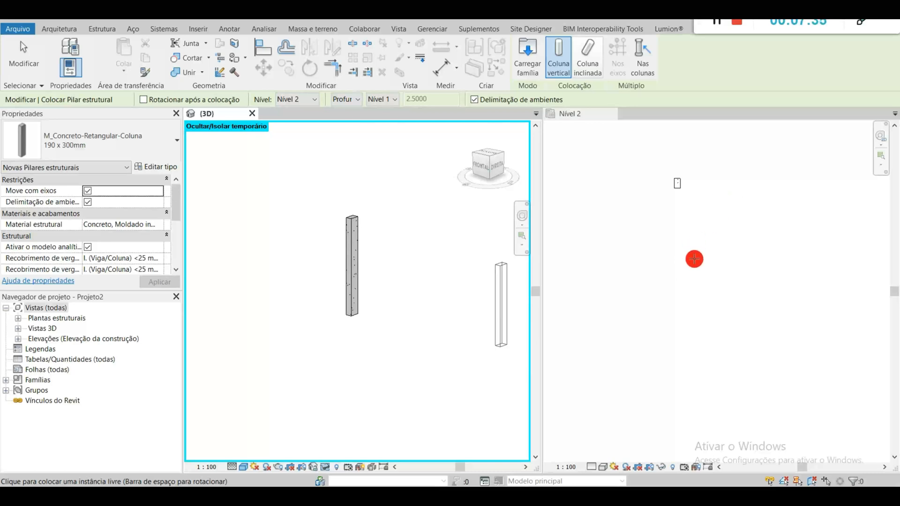
left_click(697, 248)
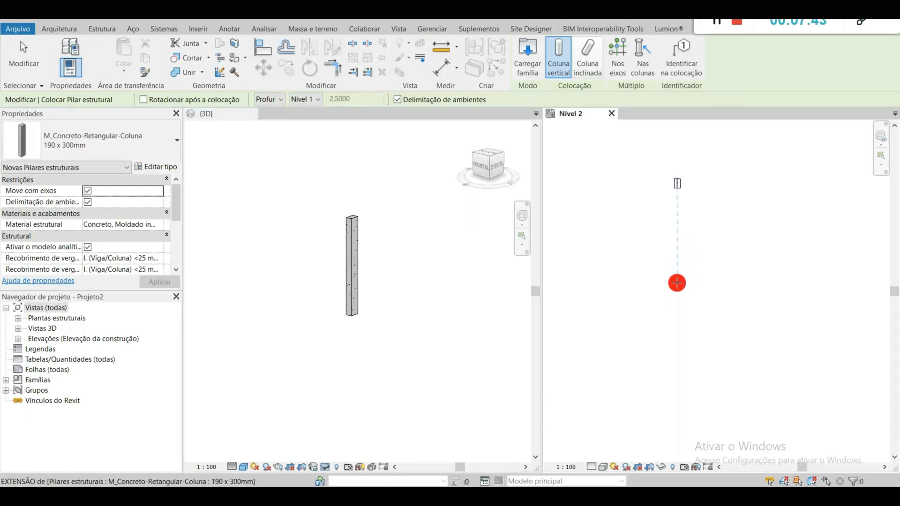
left_click(678, 278)
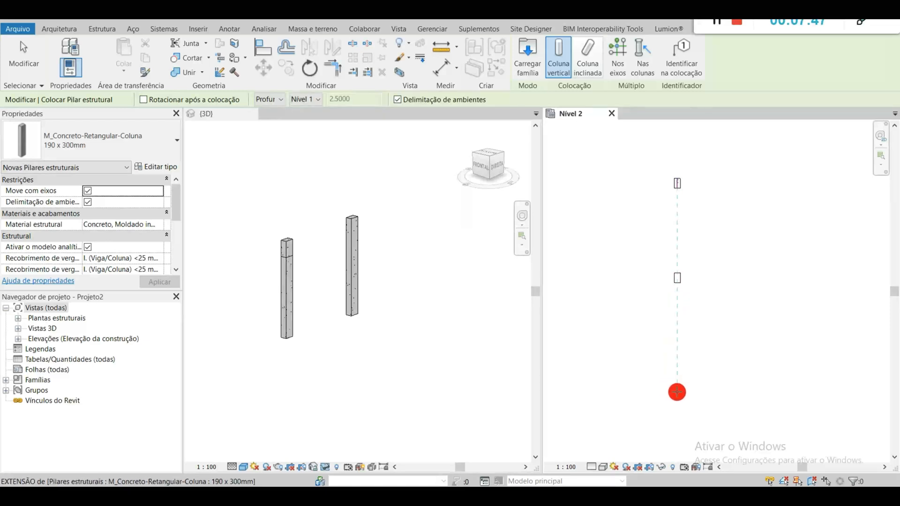
left_click(677, 370)
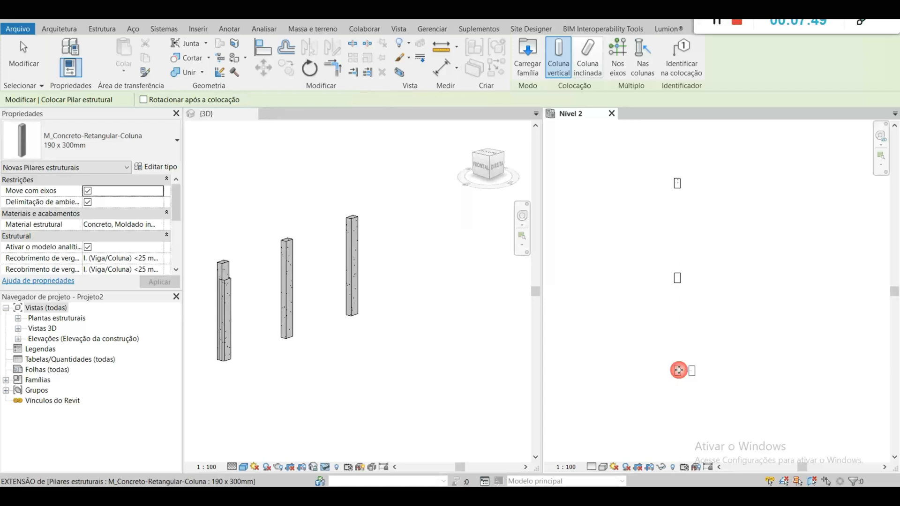
key("Escape")
key("Escape")
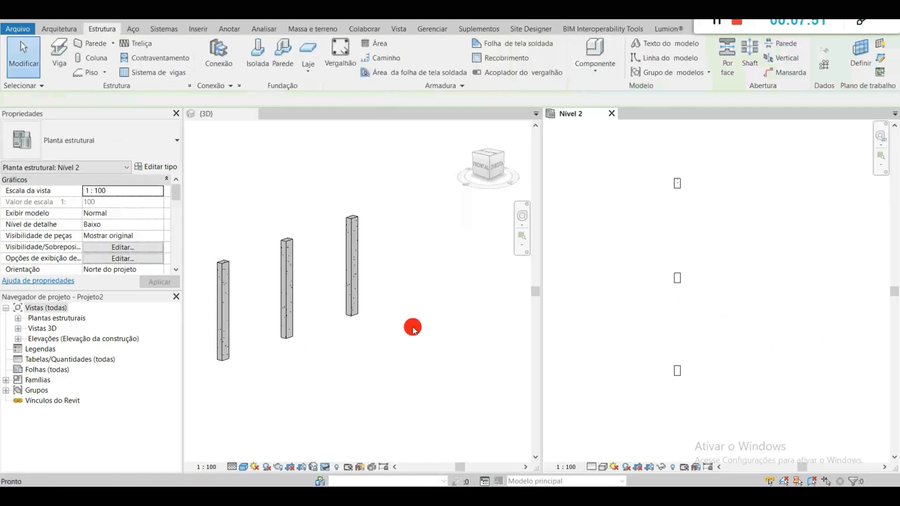
scroll(685, 322, "down", 1)
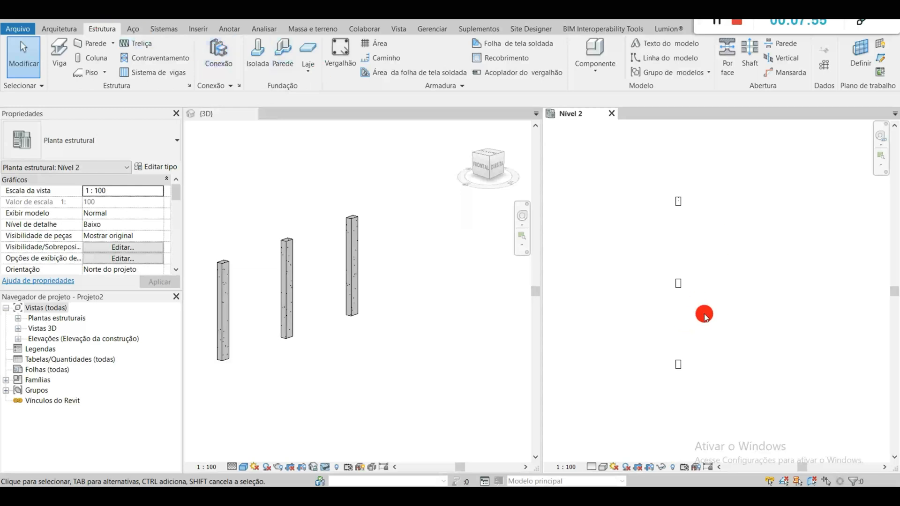
left_click(353, 305)
middle_click_drag(324, 342, 376, 331)
scroll(376, 332, "down", 1)
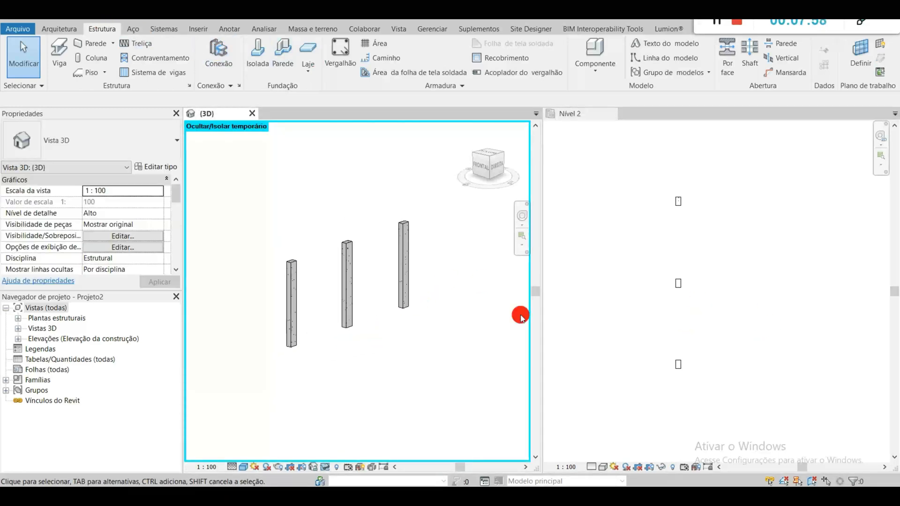
left_click(703, 288)
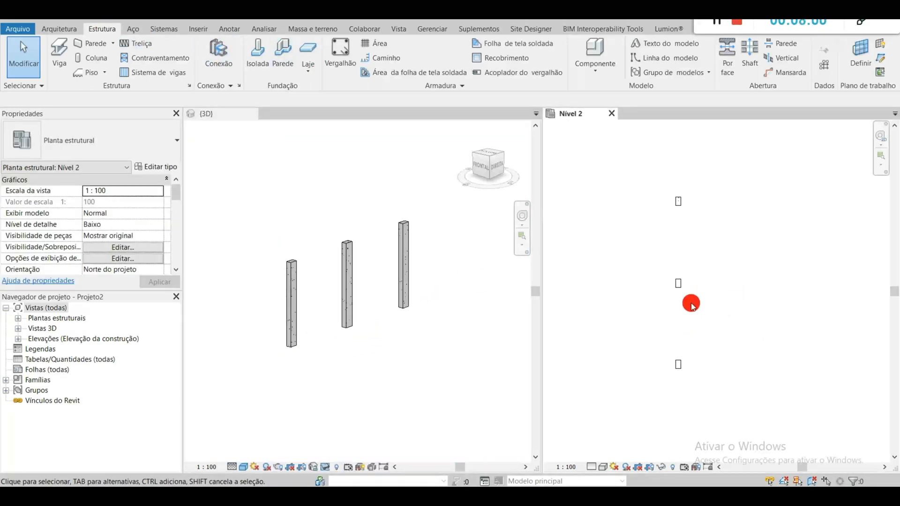
Step: Start placing a structural beam in the Nível 2 plan with the Concreto-Viga Retangular type 300 x 600mm
left_click(65, 53)
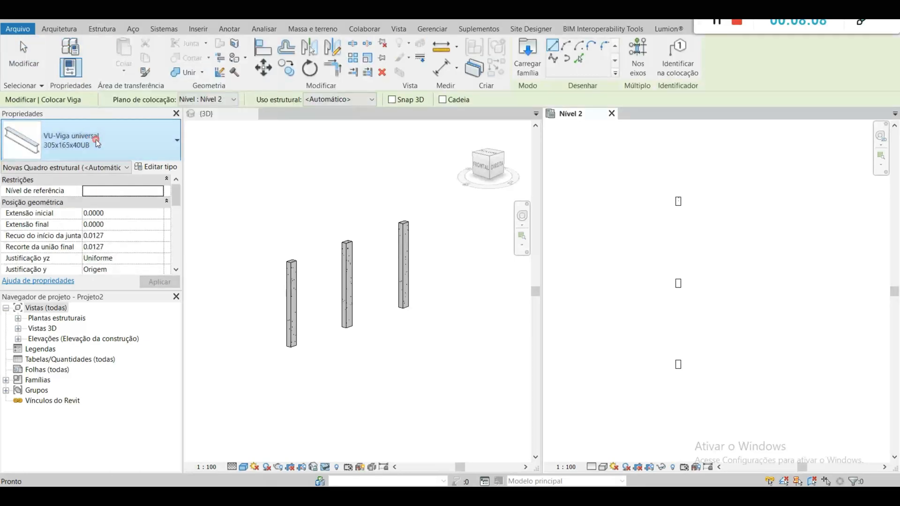
left_click(109, 145)
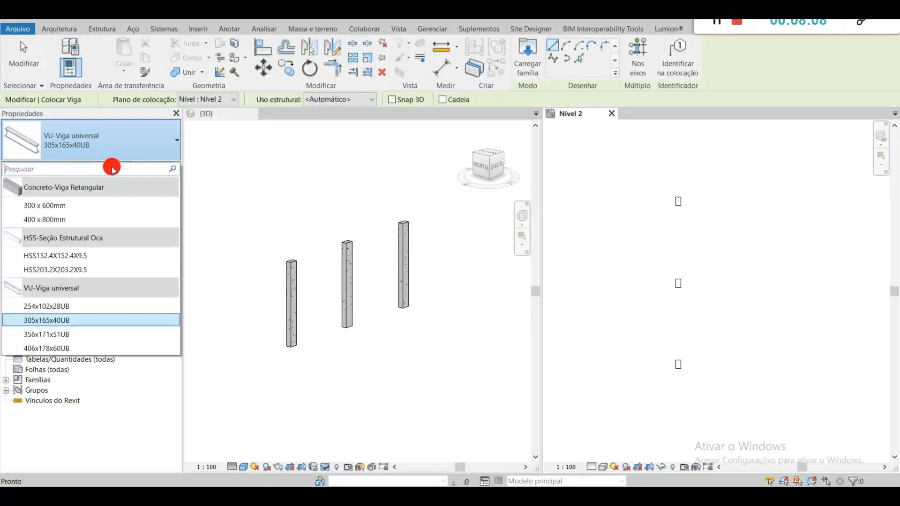
left_click(111, 205)
left_click(153, 168)
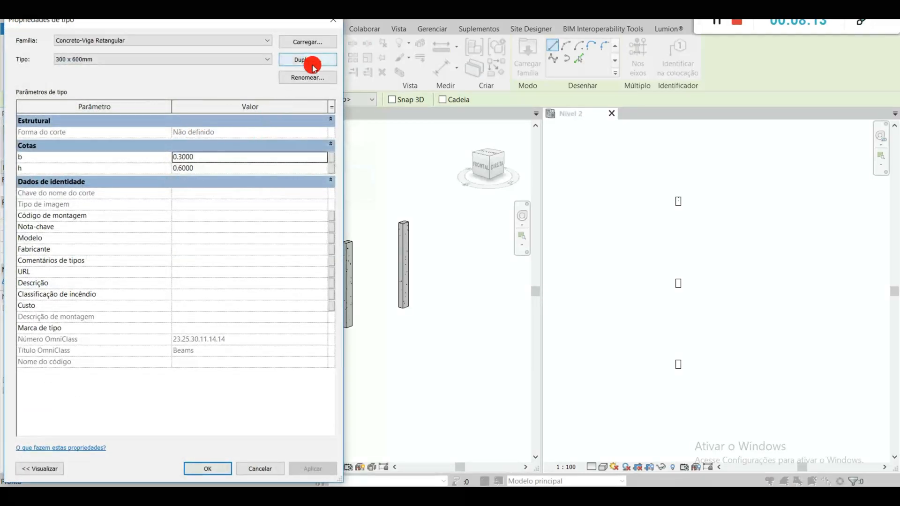
left_click(308, 63)
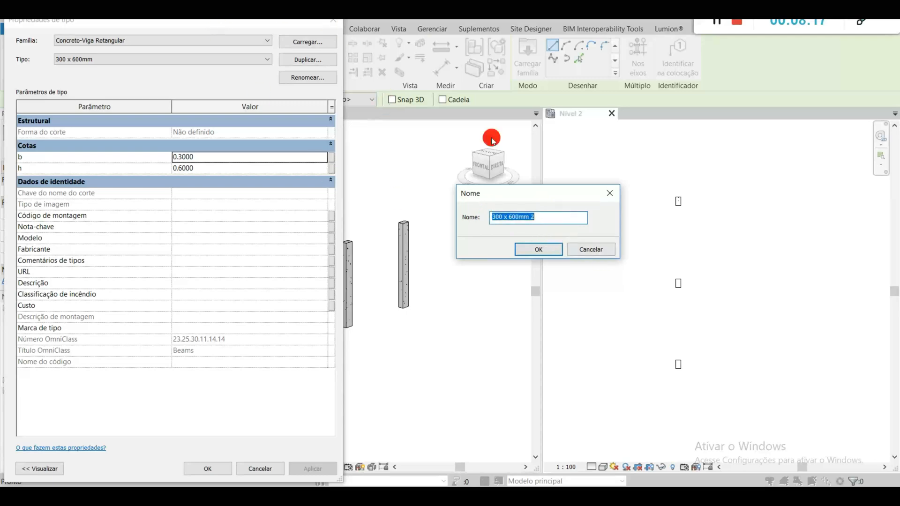
left_click(586, 253)
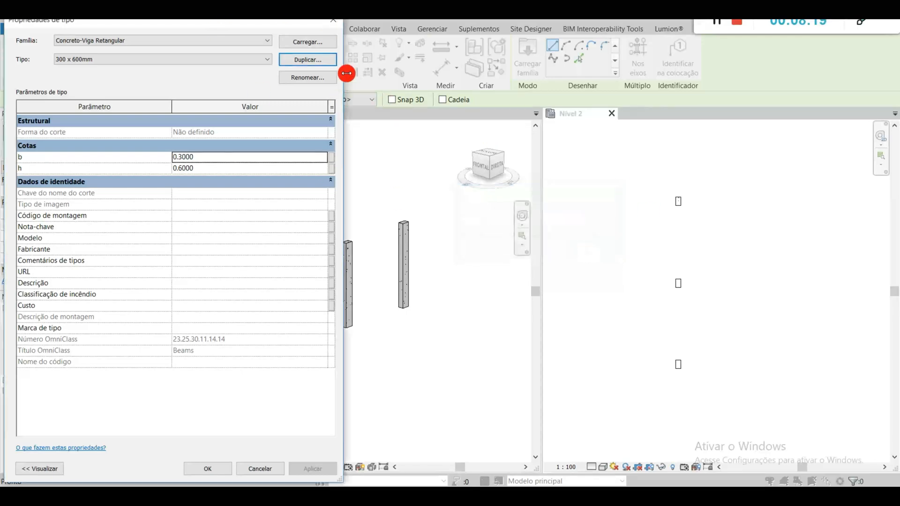
key("Escape")
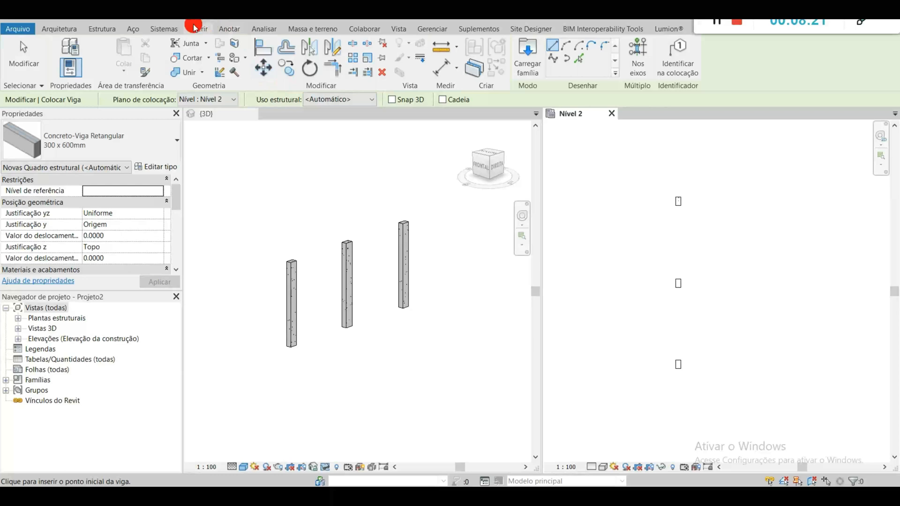
Step: Add aligned dimensions between the centres of the three columns in the Nível 2 plan, placed beside the column row
left_click(443, 70)
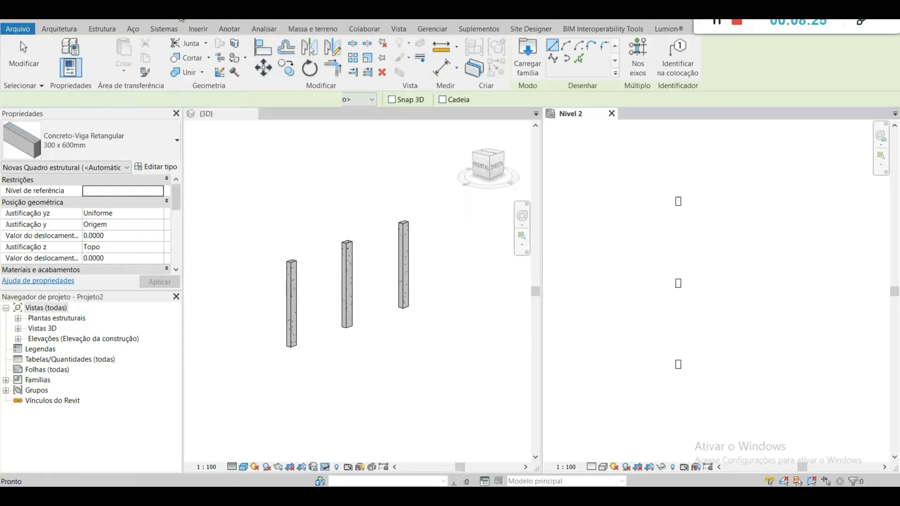
scroll(670, 197, "up", 5)
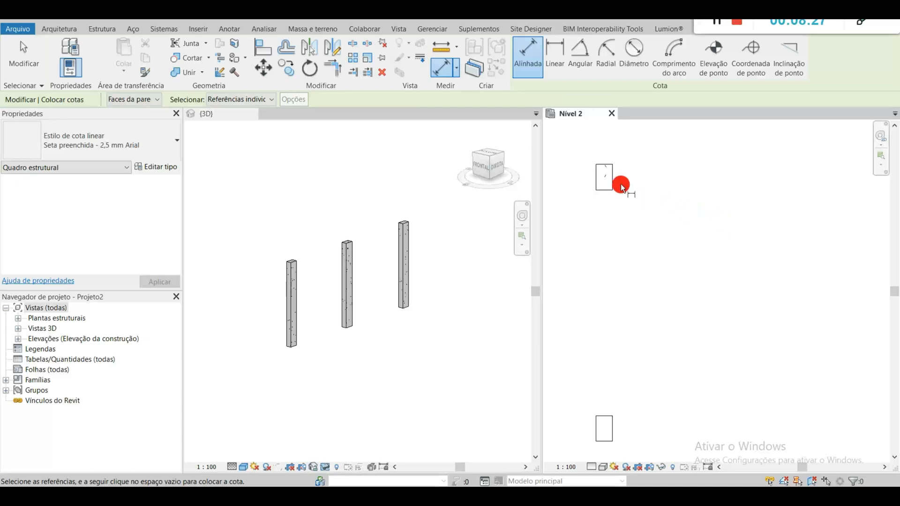
left_click(612, 181)
middle_click_drag(666, 382, 643, 298)
middle_click_drag(581, 352, 734, 308)
left_click(724, 378)
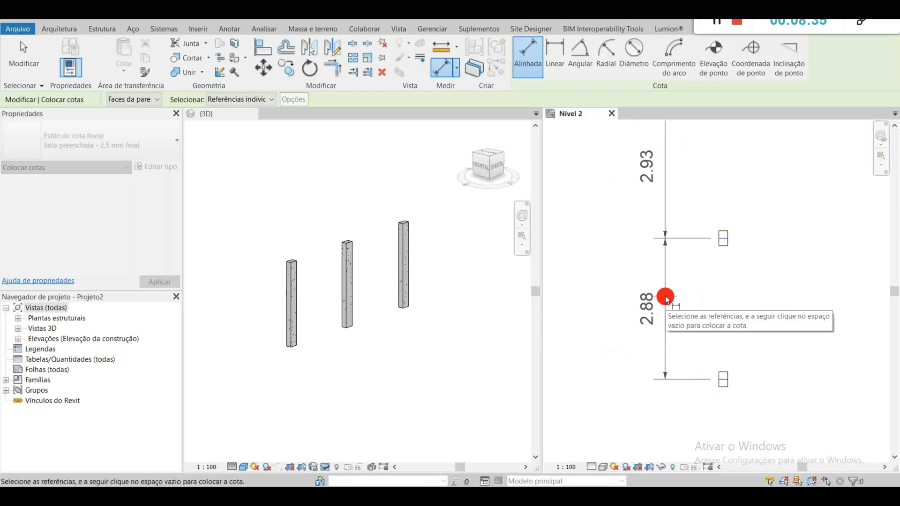
left_click(666, 300)
middle_click_drag(787, 300, 780, 339)
scroll(780, 340, "down", 1)
key("Escape")
key("Escape")
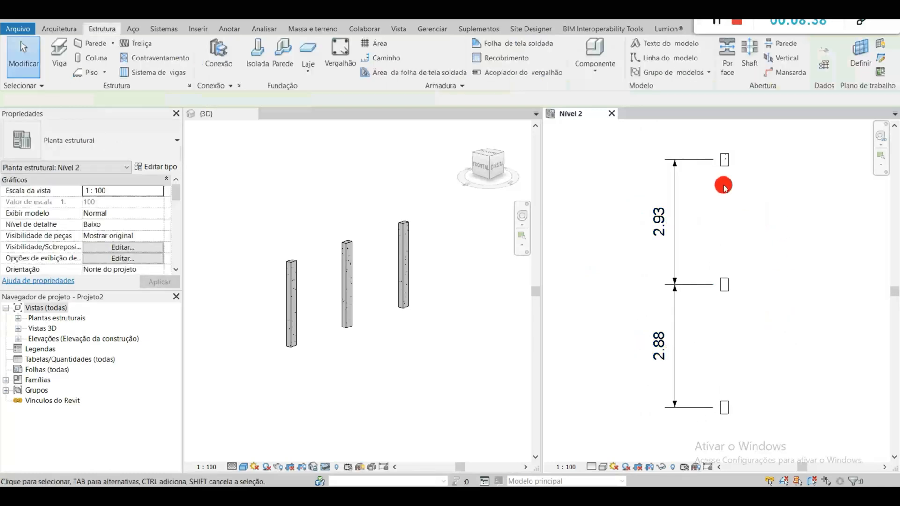
Step: Set the spacing between the upper and middle columns to 3 by moving the upper column through its dimension
left_click(727, 160)
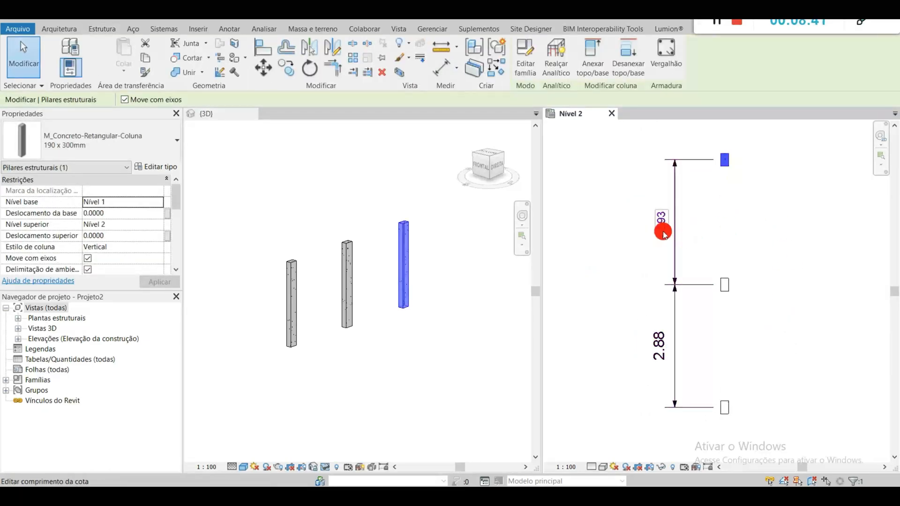
left_click(762, 235)
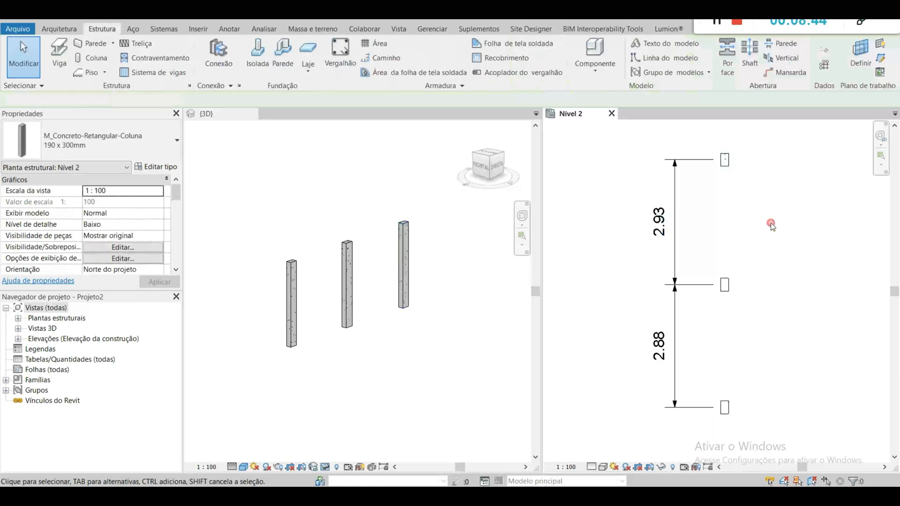
left_click(730, 161)
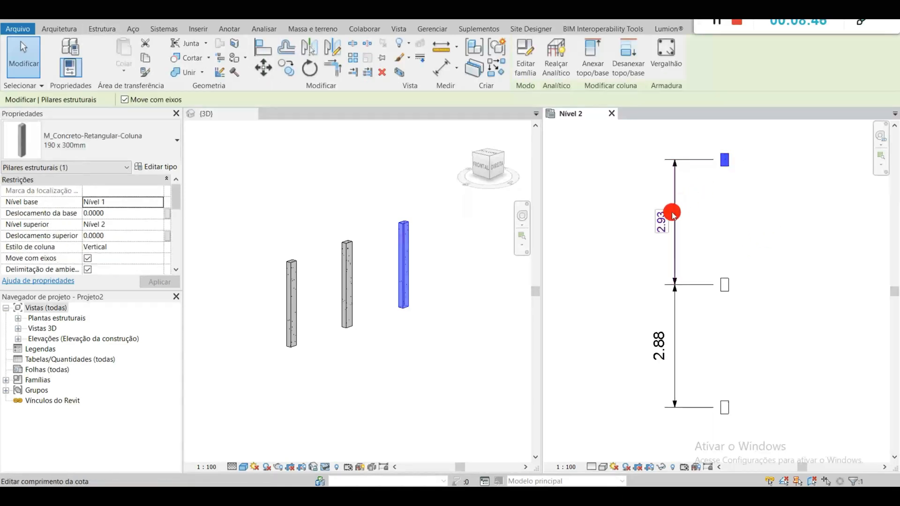
left_click(669, 224)
left_click(666, 224)
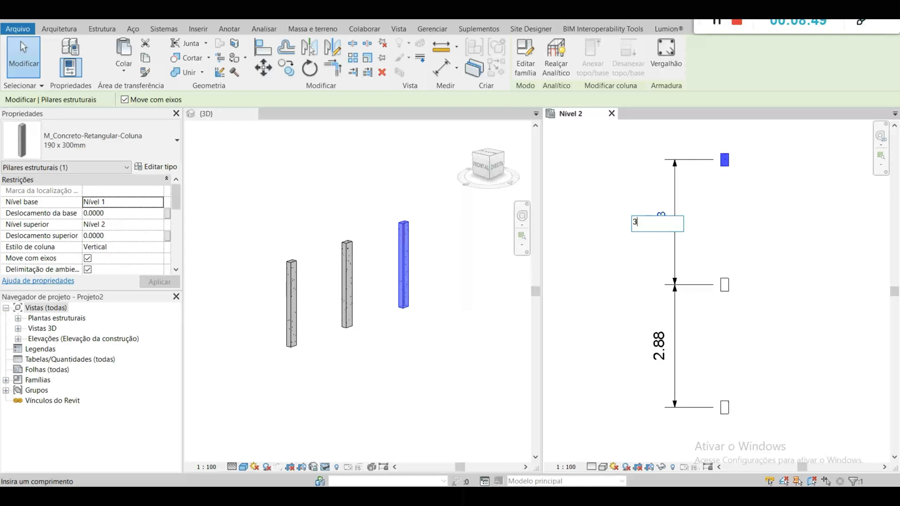
key("Return")
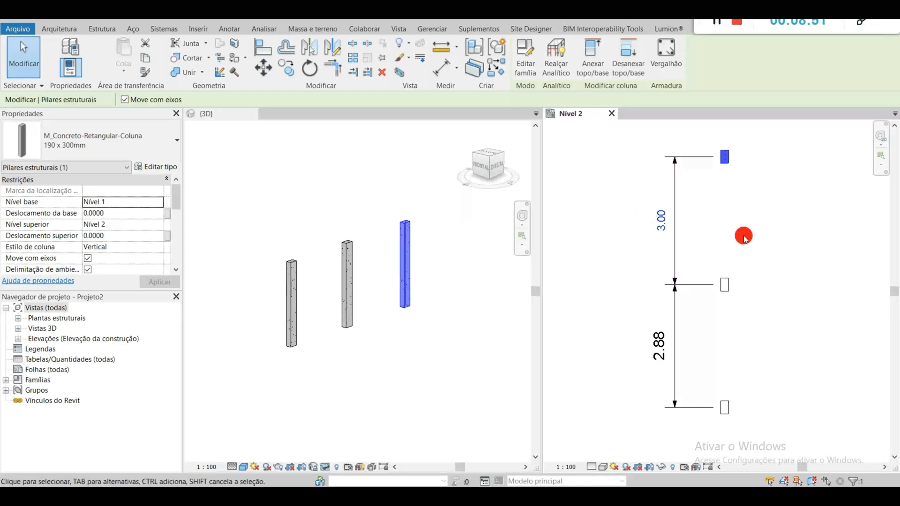
left_click(788, 335)
Step: Set the spacing between the middle and lower columns to 3.00 by moving the lower column through its dimension
left_click(756, 396)
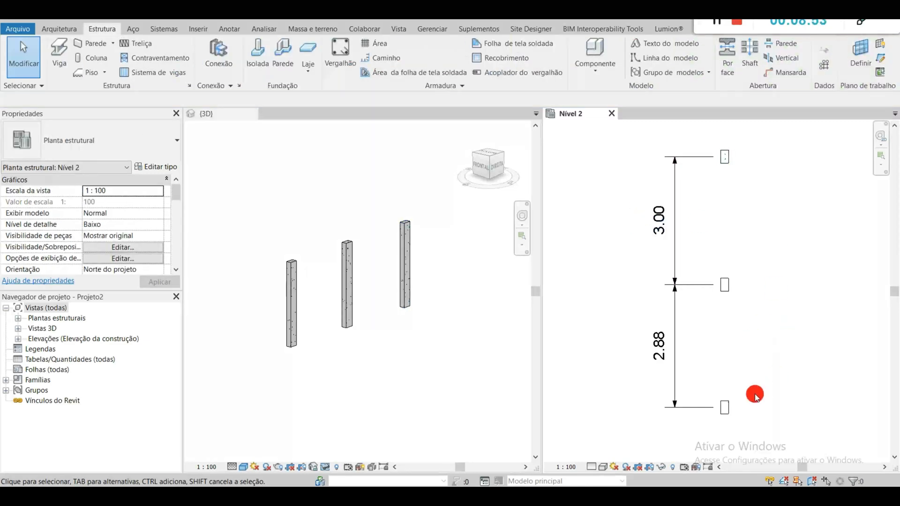
left_click(723, 413)
middle_click_drag(786, 371, 768, 332)
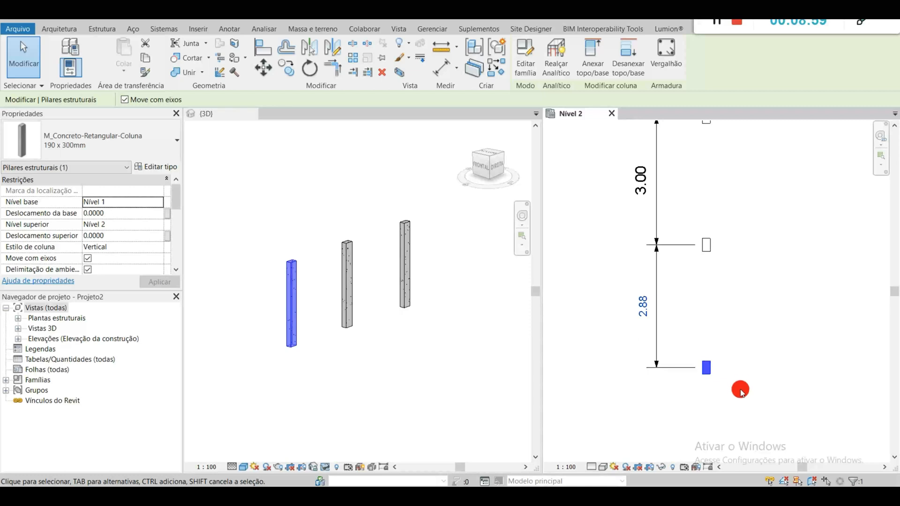
left_click(641, 308)
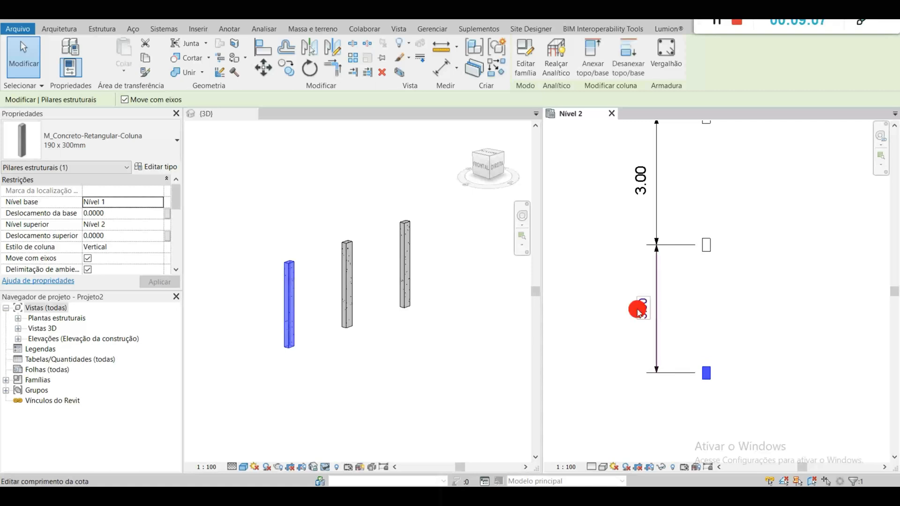
key("Return")
left_click(792, 311)
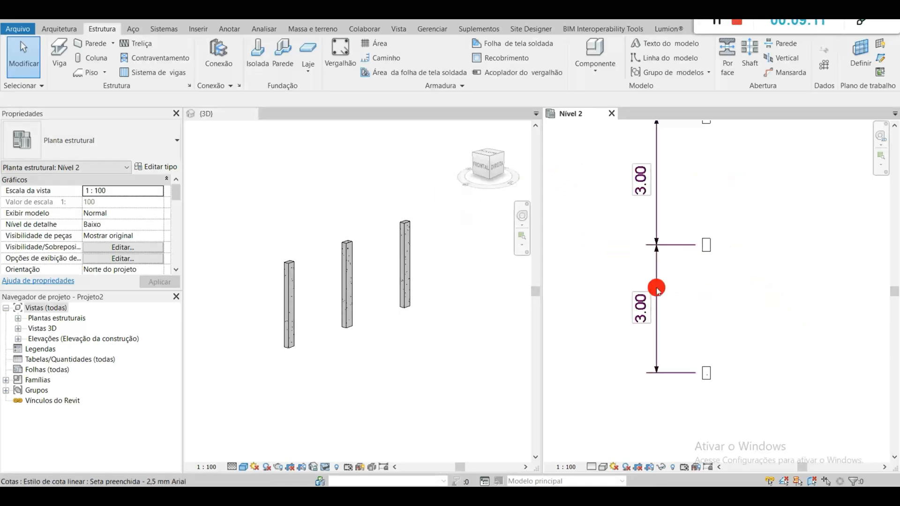
Step: Switch to the Windows calculator, work out the beam height as 300 ÷ 10, and close the calculator
left_click(133, 487)
type("cal")
key("Return")
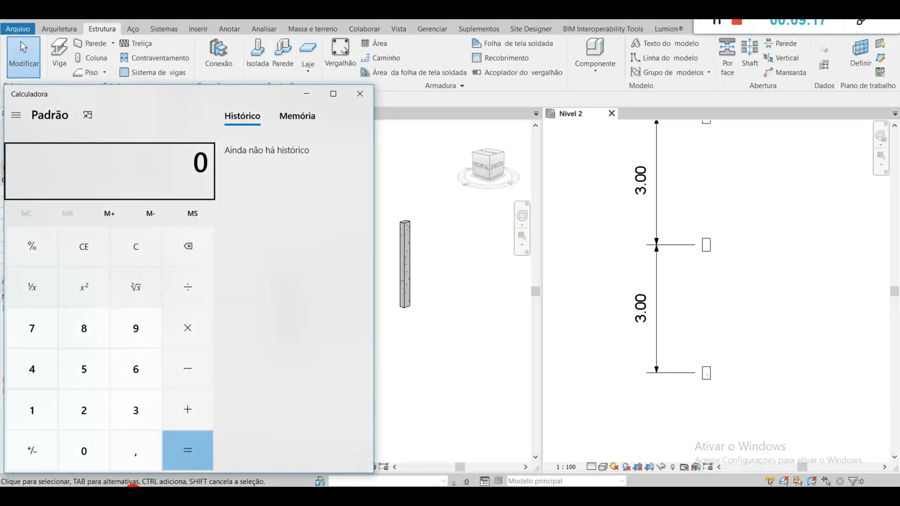
type("300 ÷ ")
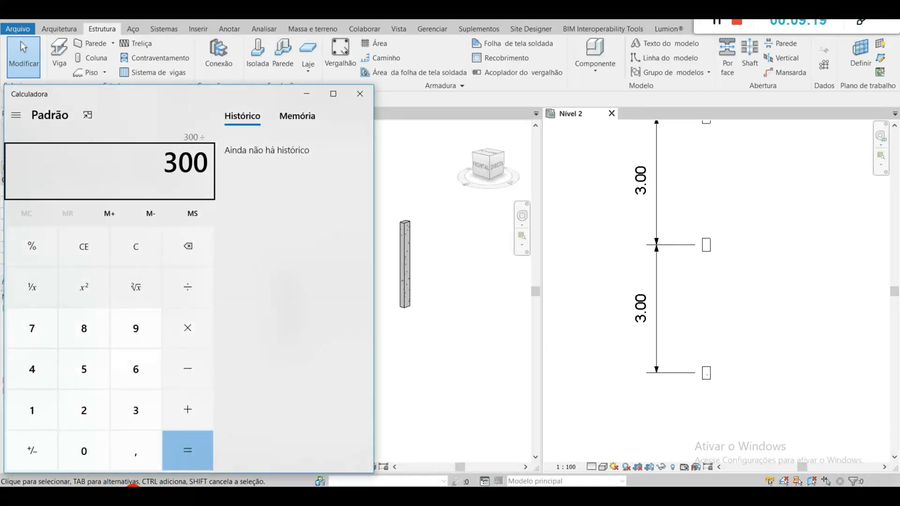
type("10")
key("Return")
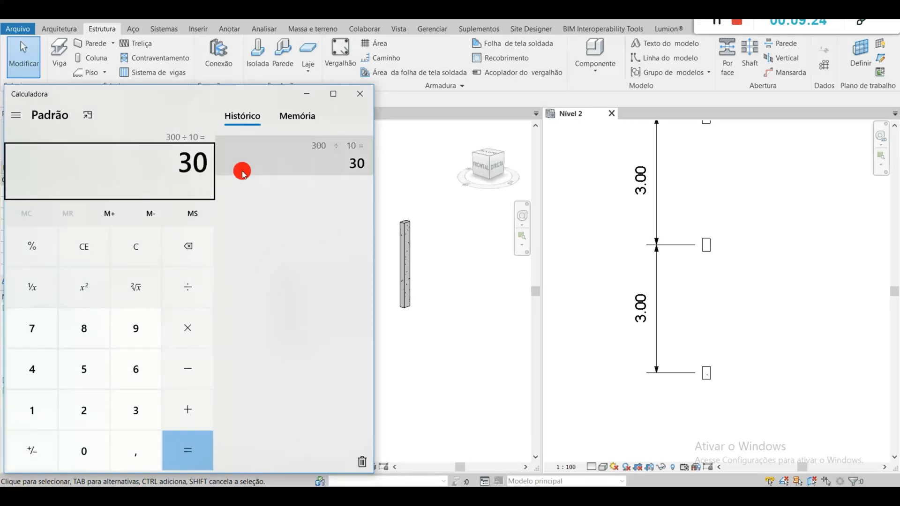
left_click(360, 94)
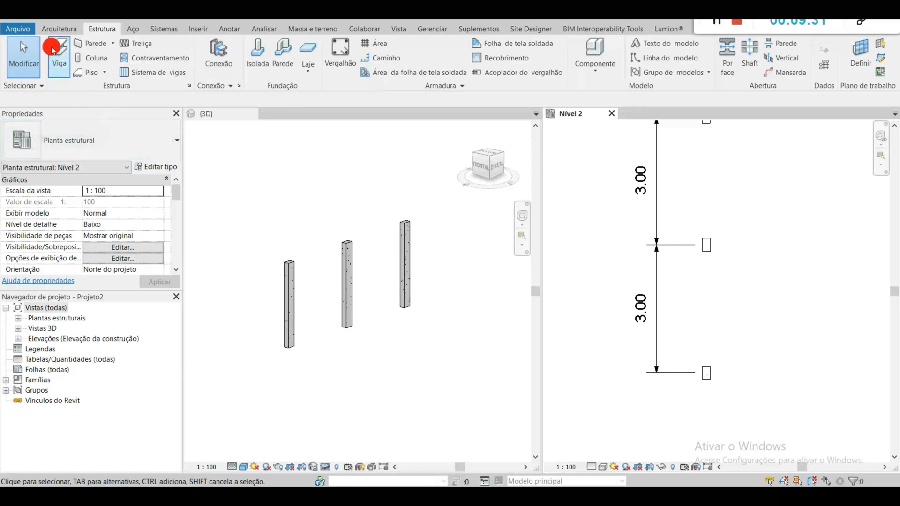
left_click(64, 51)
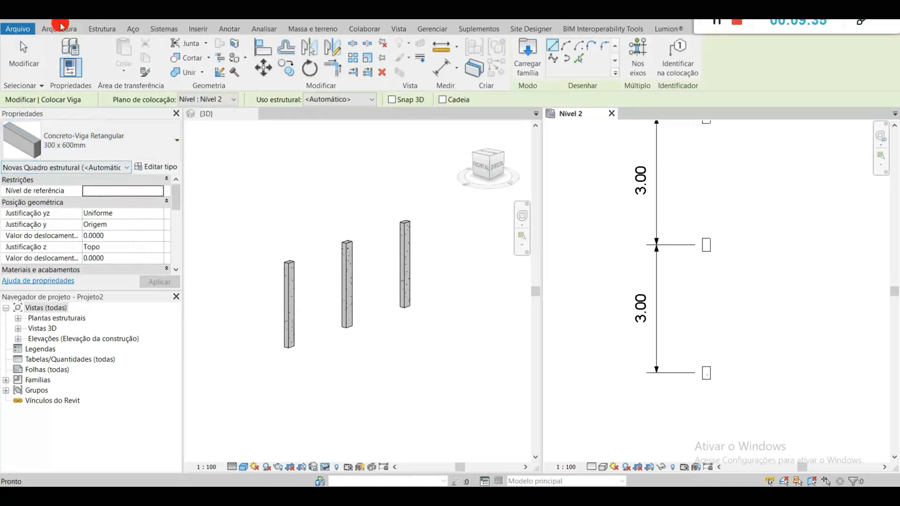
left_click(72, 29)
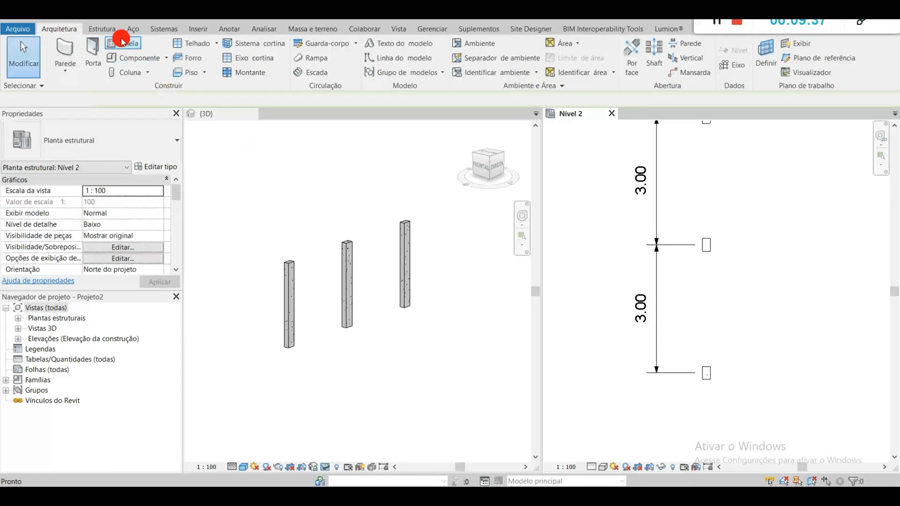
left_click(100, 30)
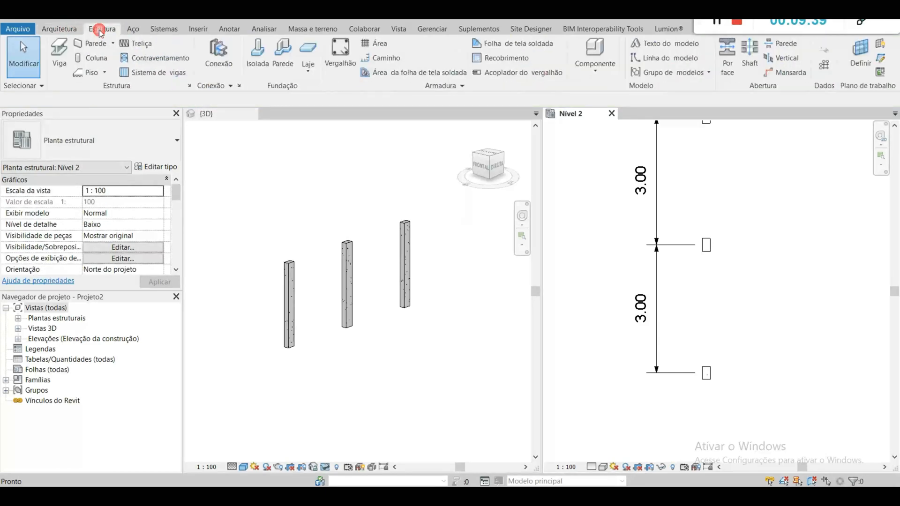
Step: Start a structural beam and duplicate the Concreto-Viga Retangular 300 x 600mm type as 190 x 400
left_click(67, 53)
left_click(67, 52)
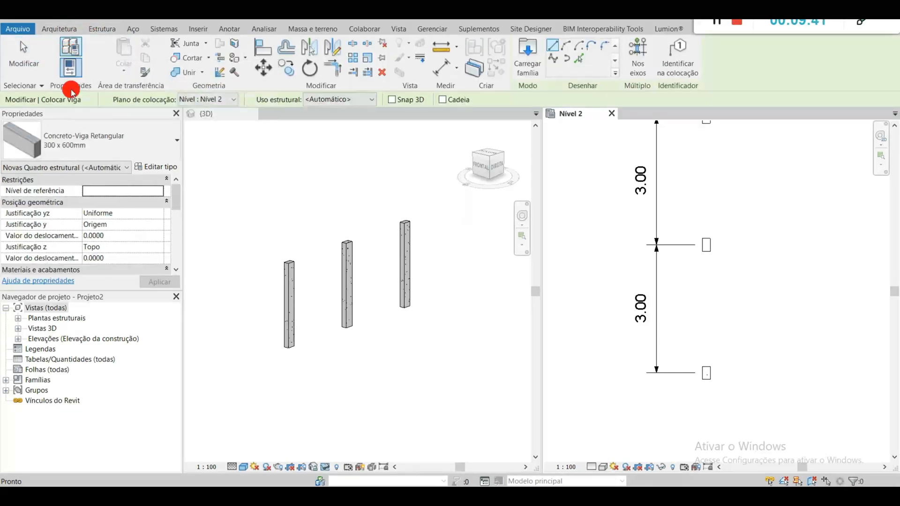
left_click(132, 150)
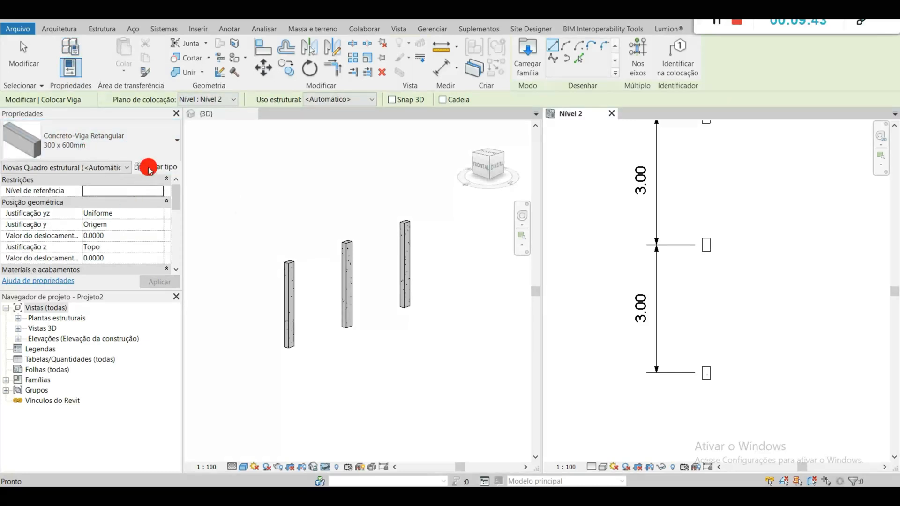
left_click(149, 149)
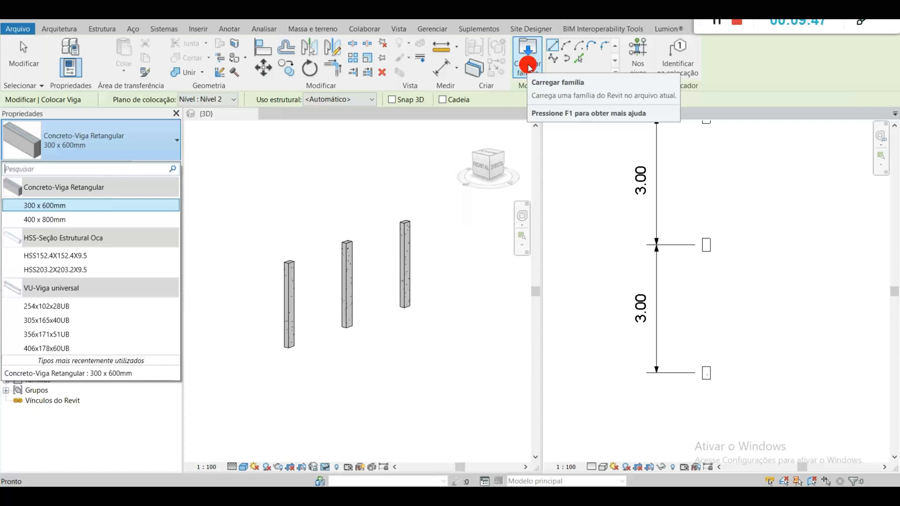
left_click(125, 142)
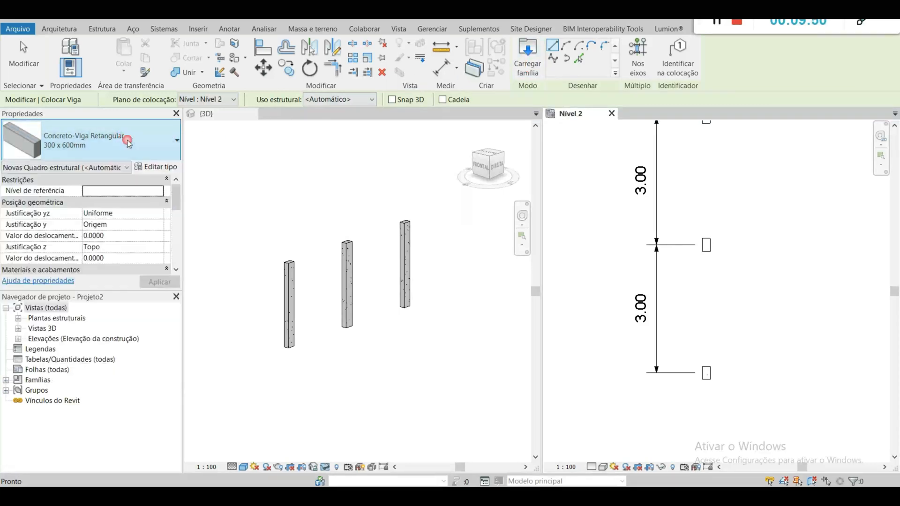
left_click(163, 166)
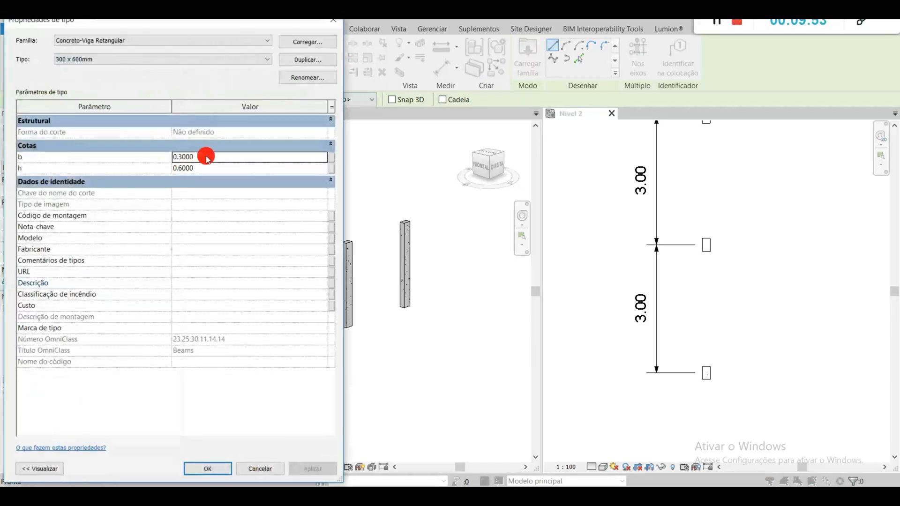
left_click(327, 62)
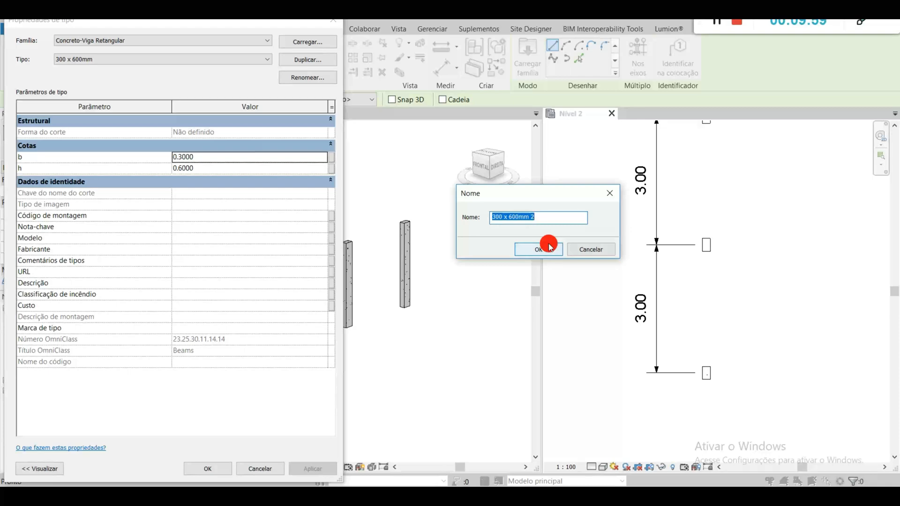
type("190 x")
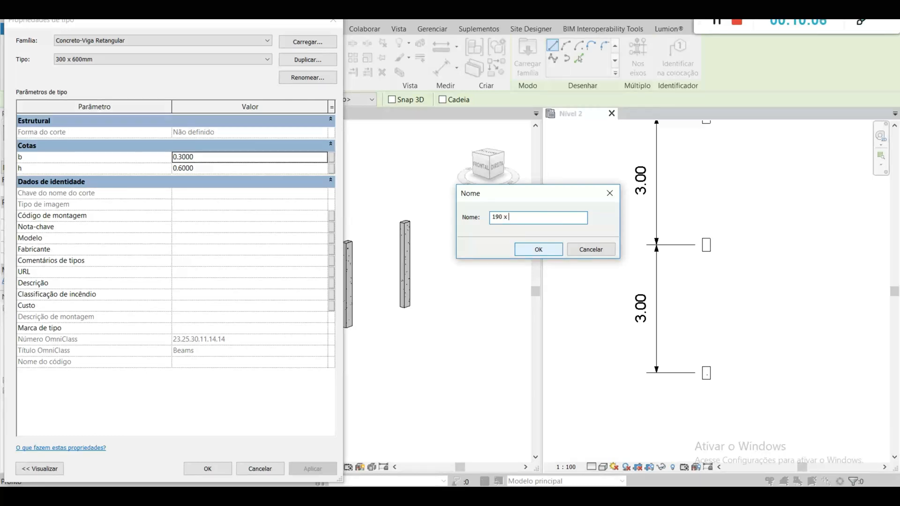
type("00")
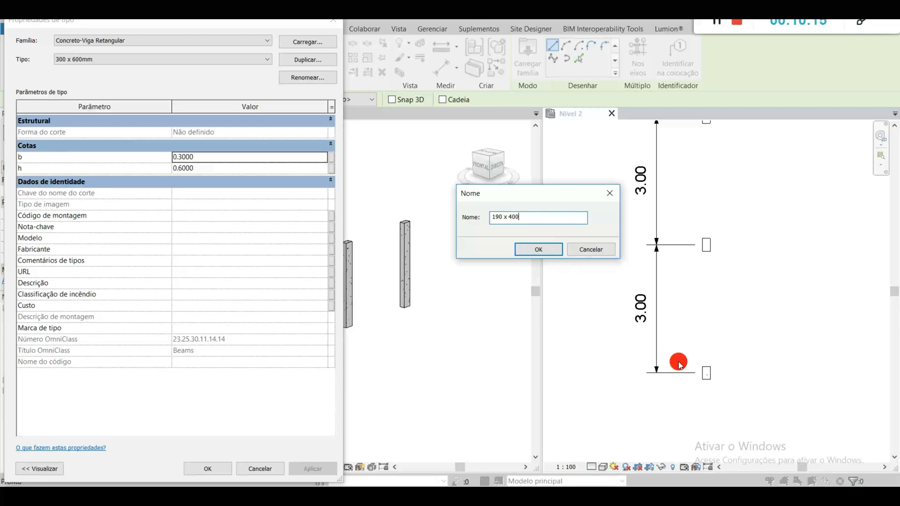
left_click(545, 251)
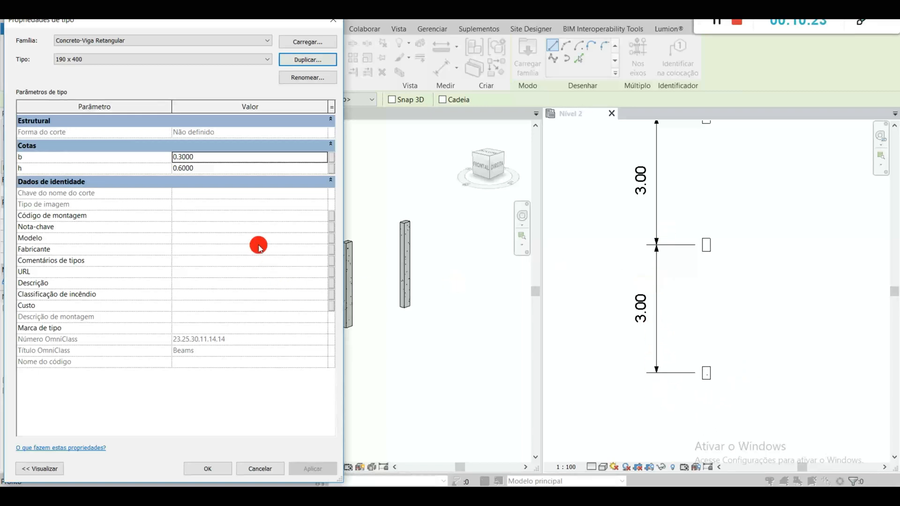
Step: Set the 190 x 400 beam type's dimensions to b = 0.19 and h = 0.40
left_click(236, 159)
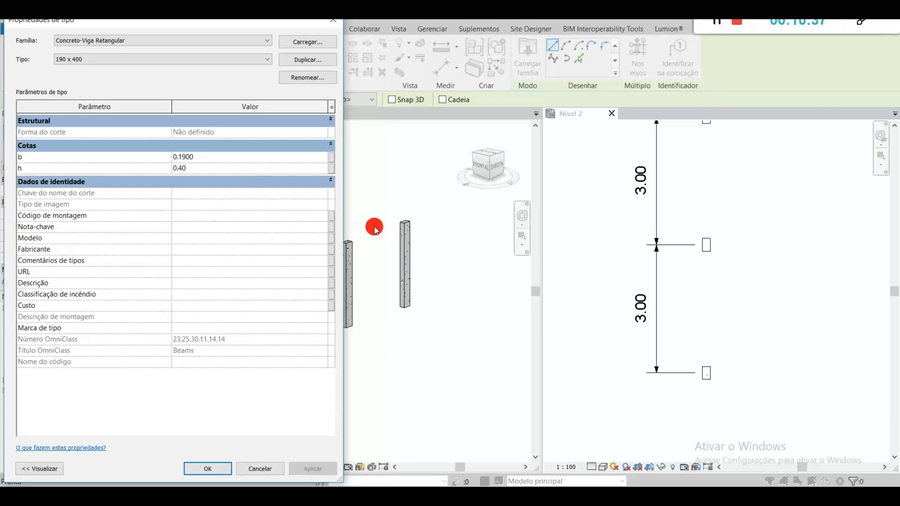
key("Return")
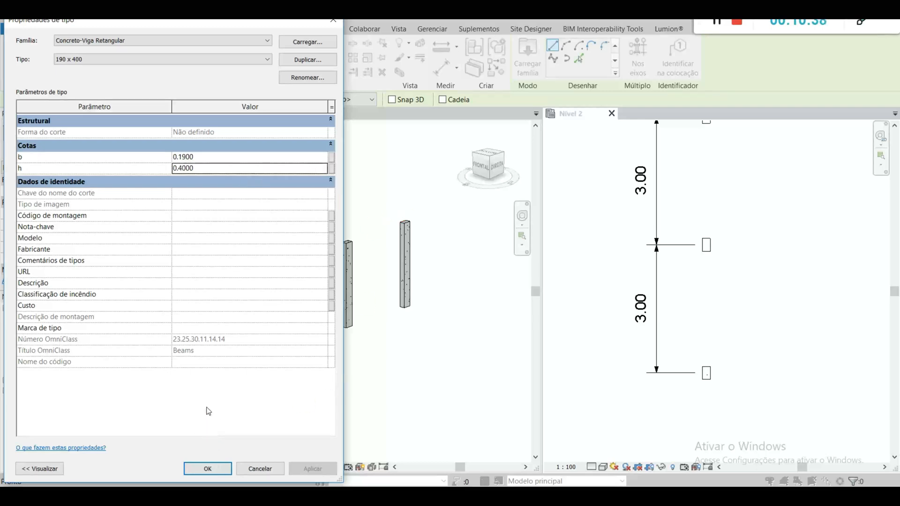
left_click(206, 468)
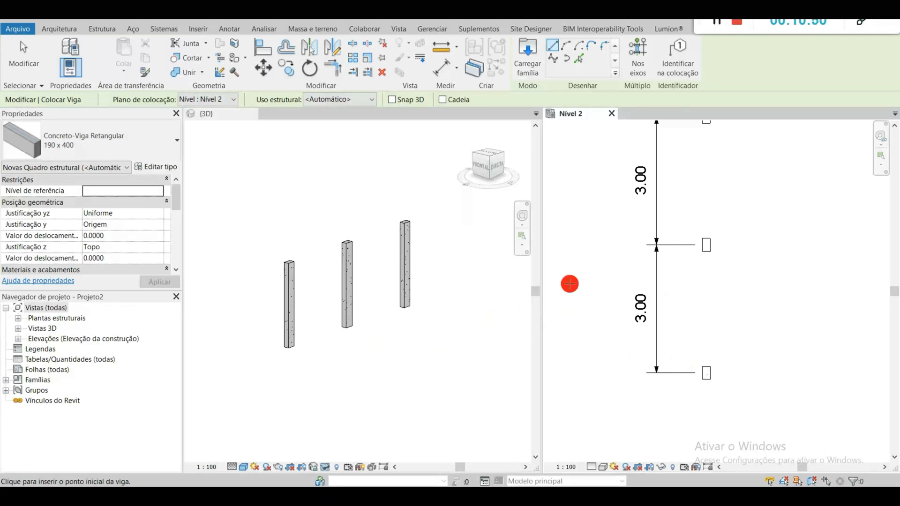
Step: Draw a 190 x 400 beam in the Nível 2 plan from the upper column's midpoint to the lower column's midpoint
middle_click_drag(749, 295, 715, 350)
scroll(675, 173, "up", 4)
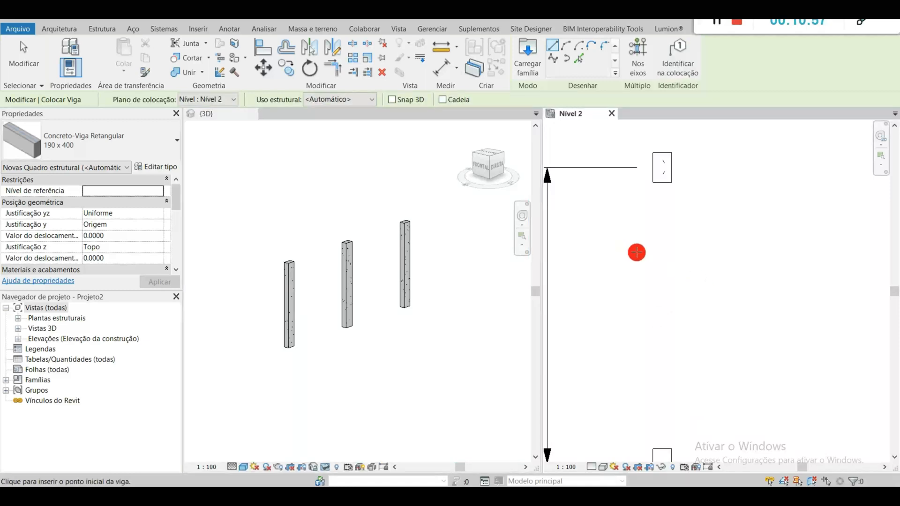
left_click(662, 171)
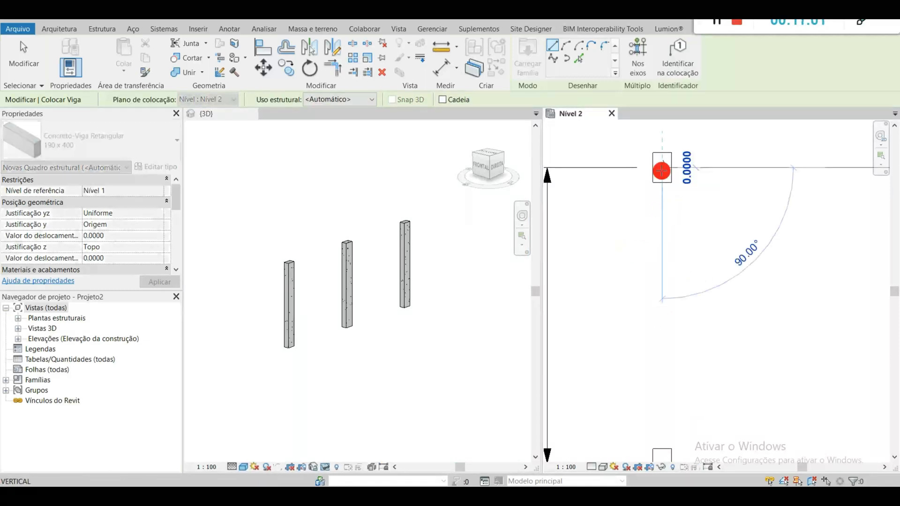
middle_click_drag(657, 346, 662, 220)
scroll(663, 328, "down", 3)
middle_click_drag(667, 382, 663, 233)
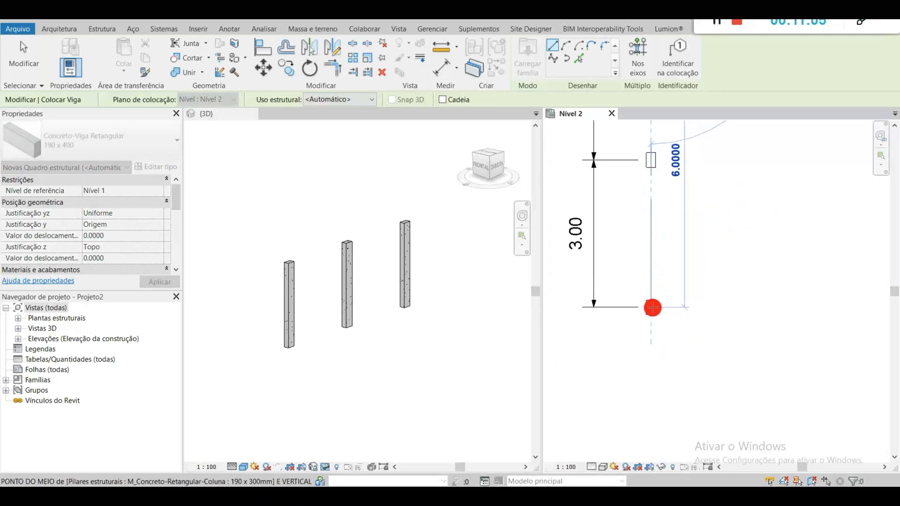
scroll(653, 308, "up", 2)
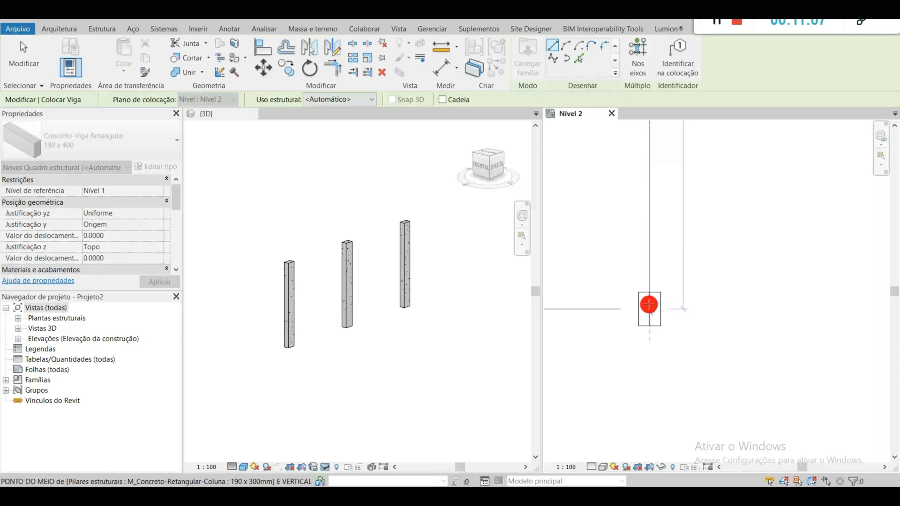
left_click(650, 311)
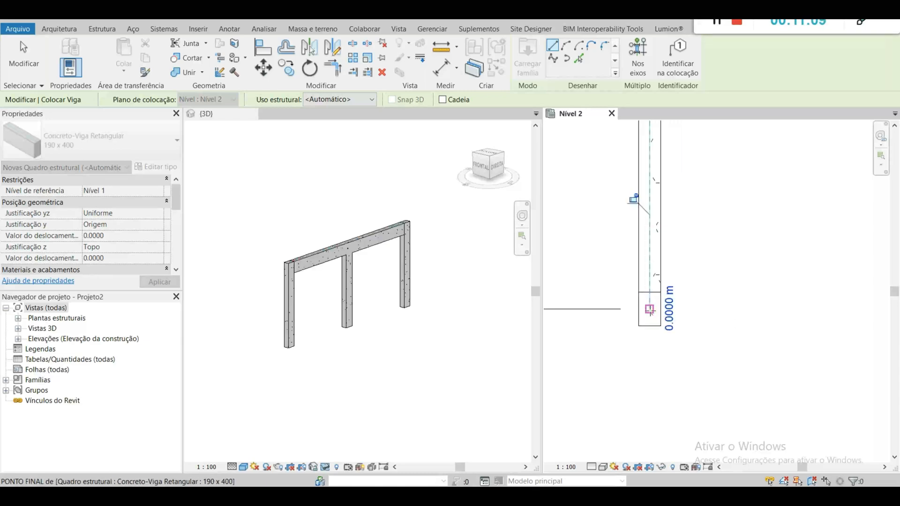
scroll(731, 269, "down", 4)
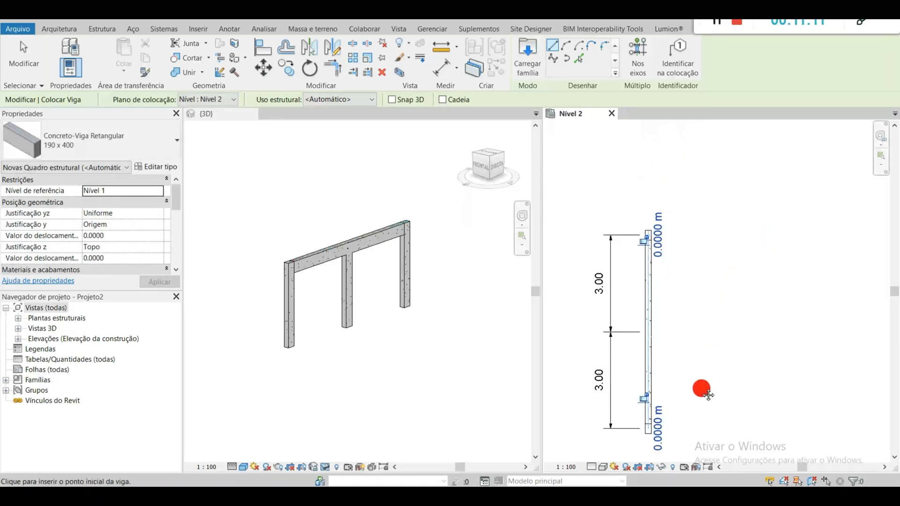
key("Escape")
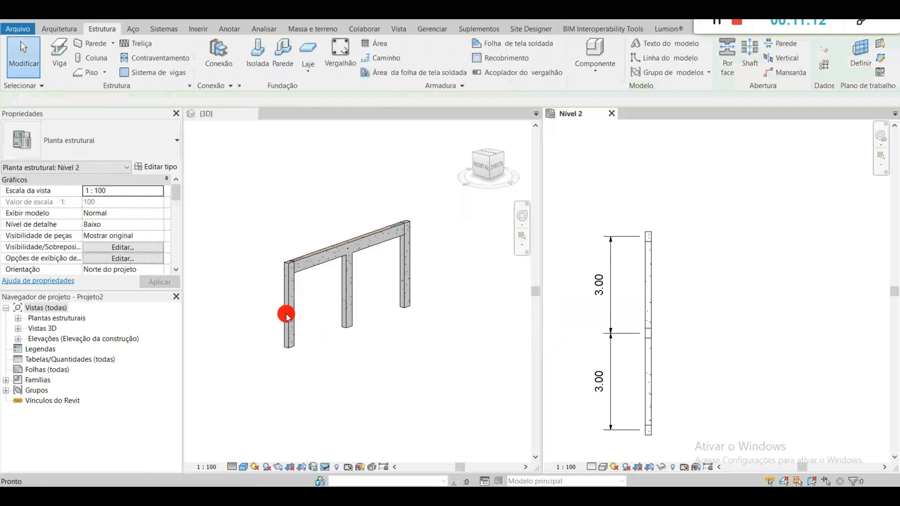
Step: Select the new beam in the 3D view and examine its reference level, work plane and level offset properties
left_click(315, 273)
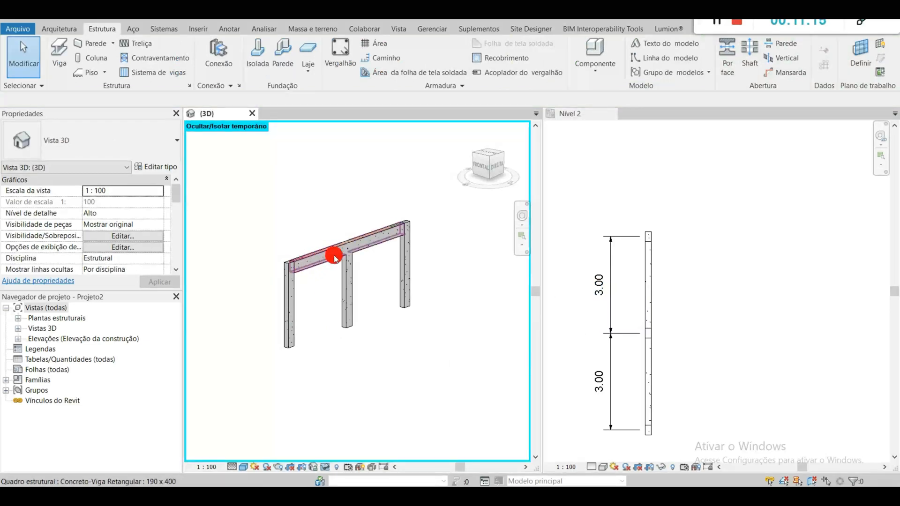
left_click(758, 321)
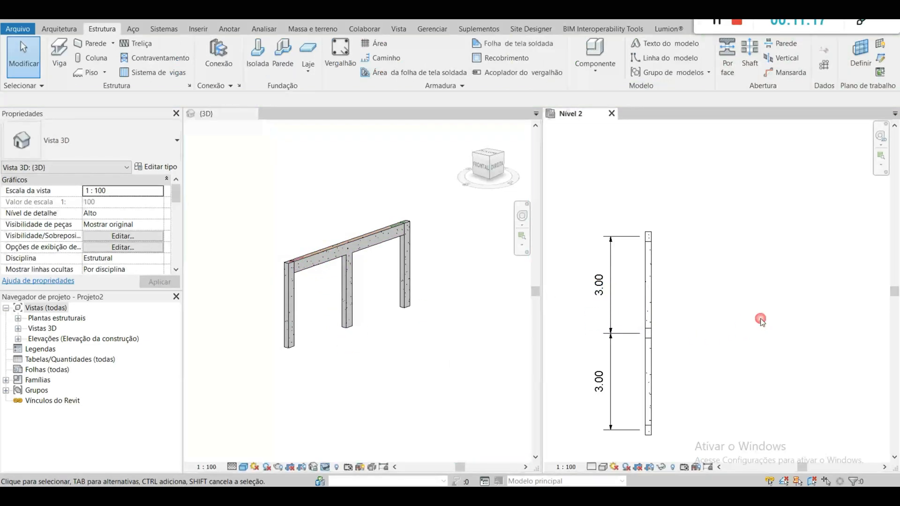
left_click(437, 389)
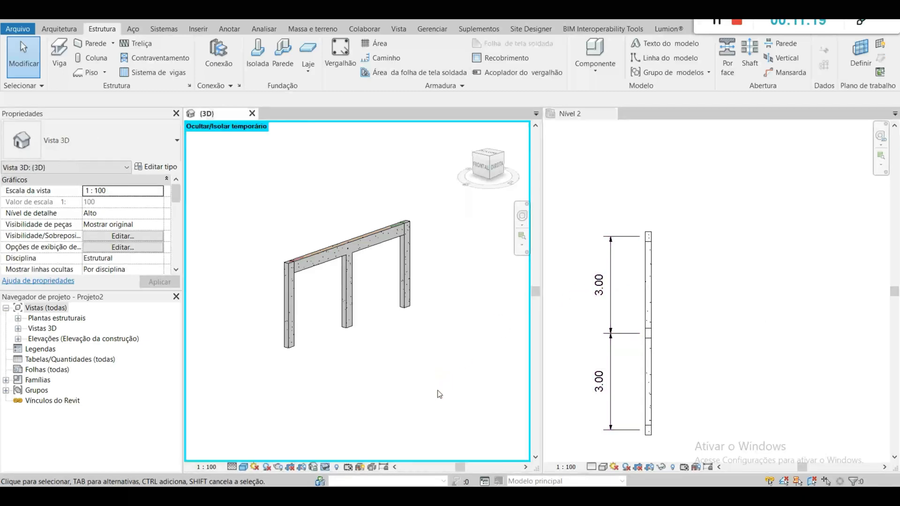
left_click(313, 272)
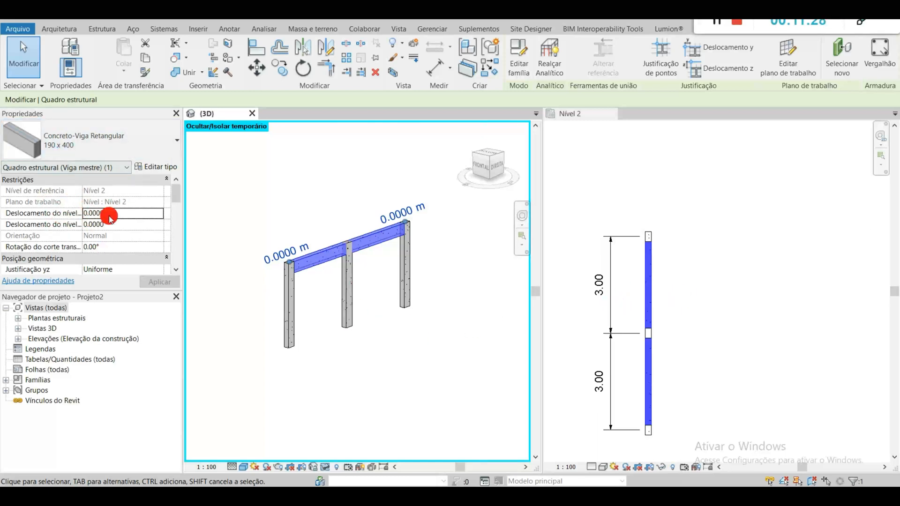
left_click(117, 194)
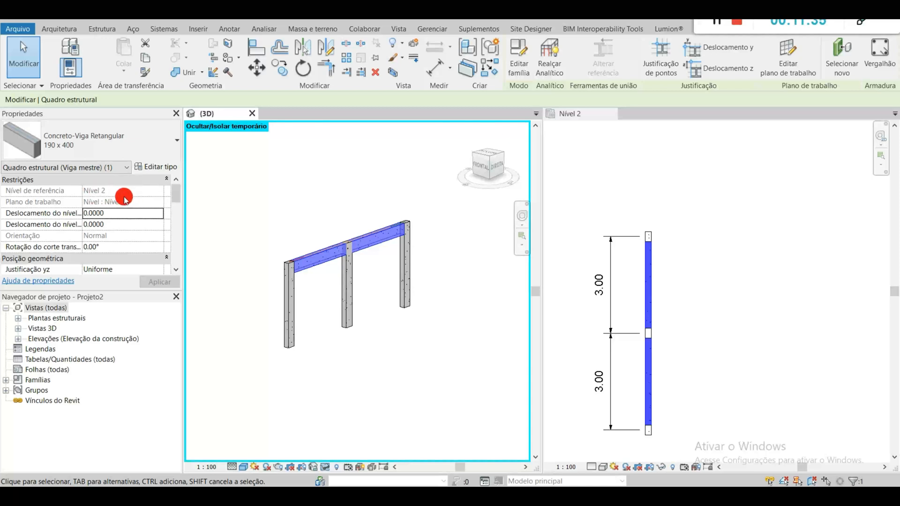
left_click(108, 216)
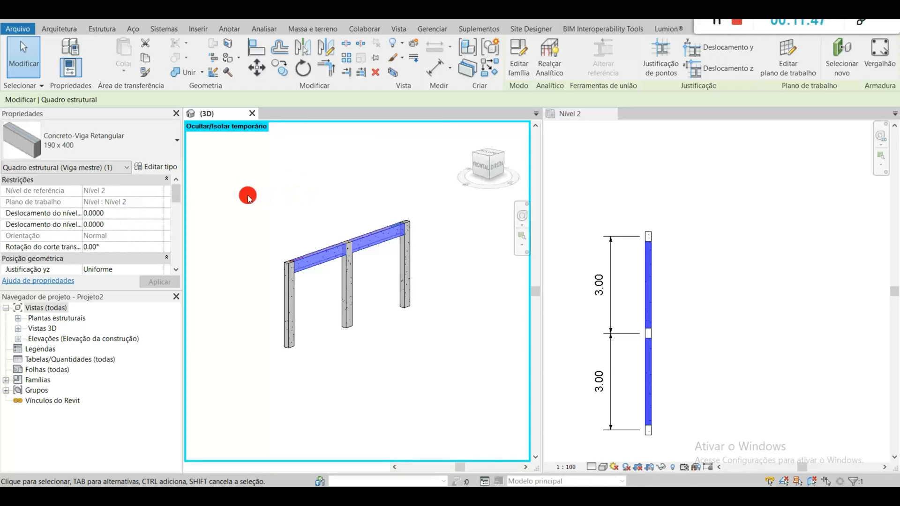
left_click(247, 196)
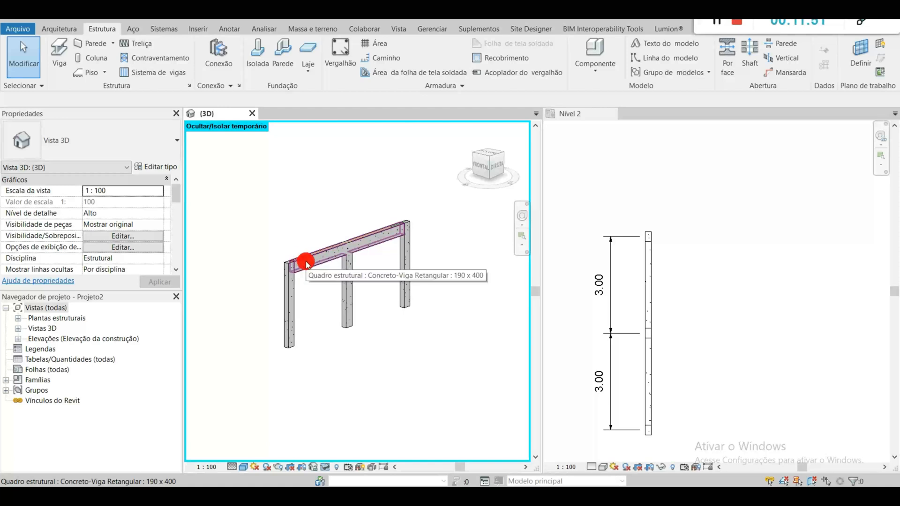
Step: Delete the beam spanning the three columns and restart beam placement in the Nível 2 plan
left_click(306, 264)
key("Delete")
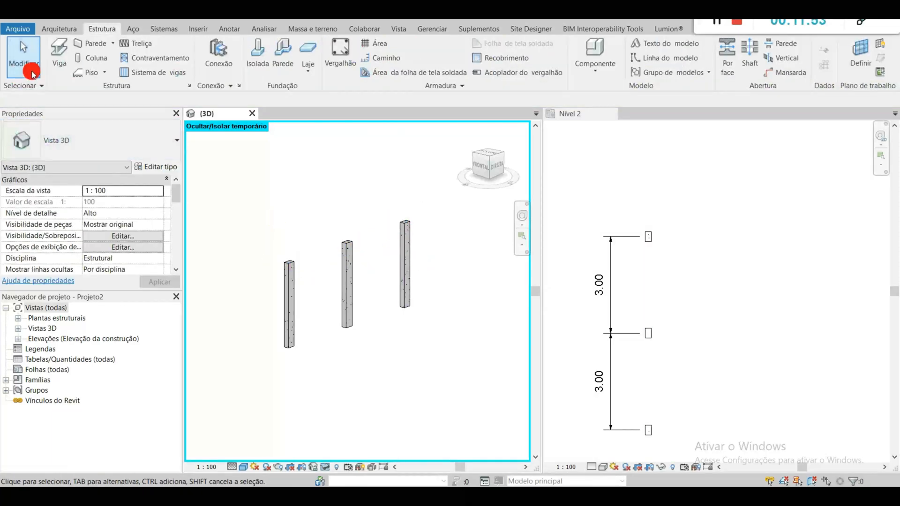
left_click(59, 52)
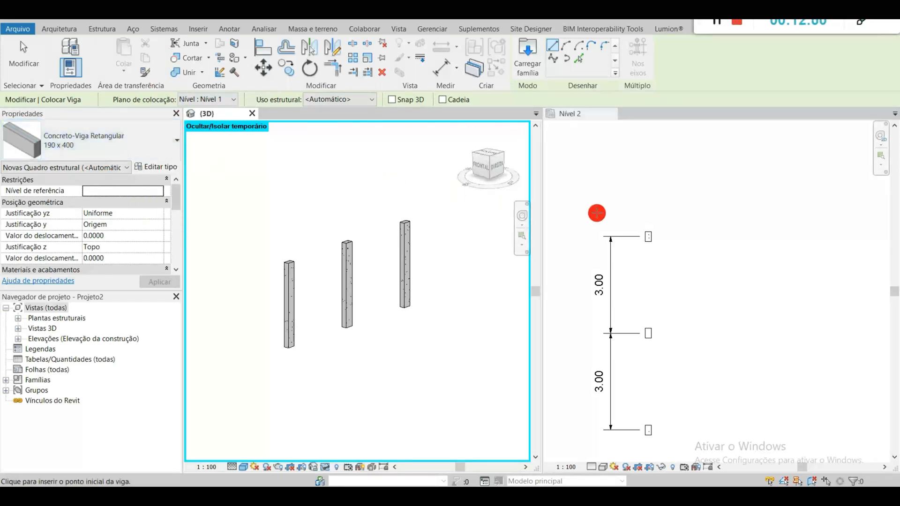
left_click(579, 120)
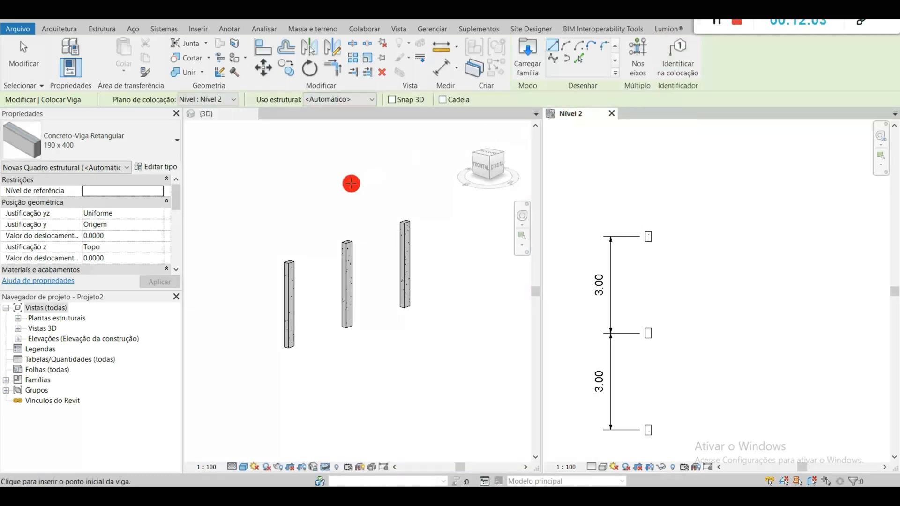
Step: Open the Nível 1 structural plan and bring the three columns into view
left_click(18, 319)
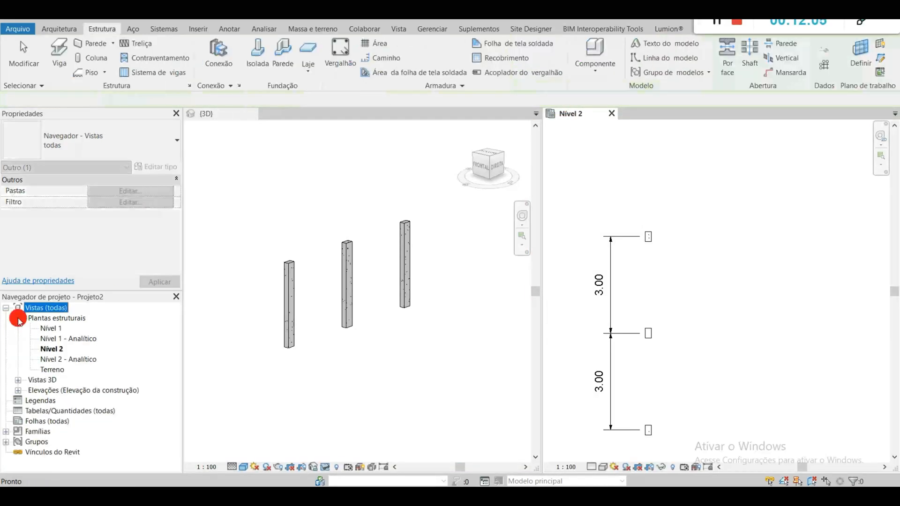
double_click(49, 329)
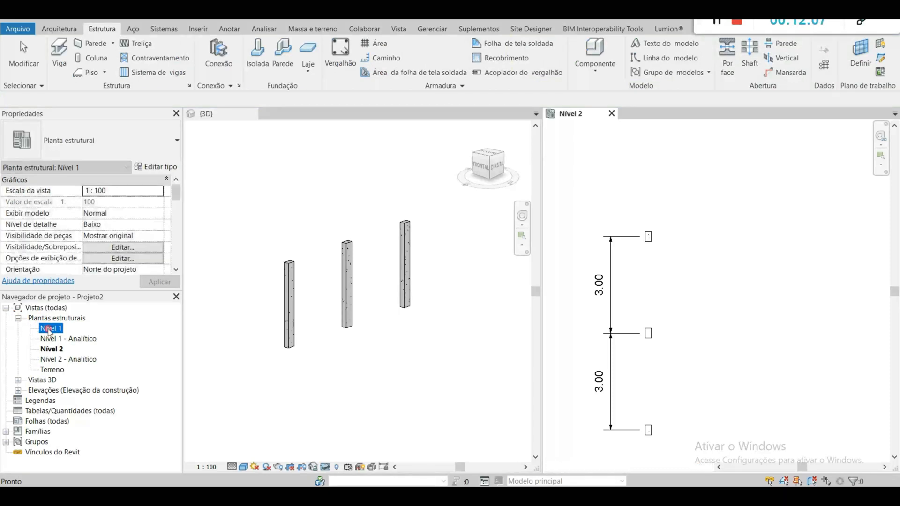
middle_click_drag(694, 334, 691, 267)
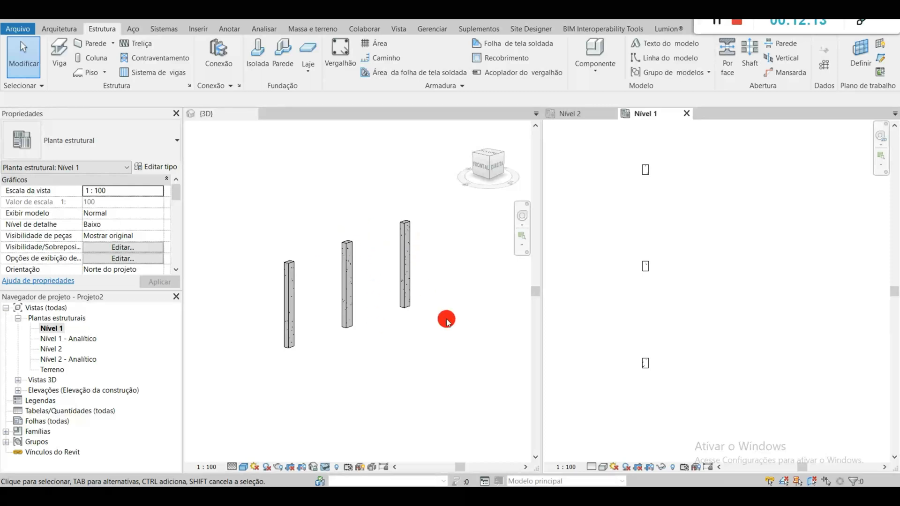
Step: Reset the temporary hide/isolate in the 3D view and turn it to the right-side view of the columns and levels
scroll(446, 321, "down", 3)
left_click(421, 323)
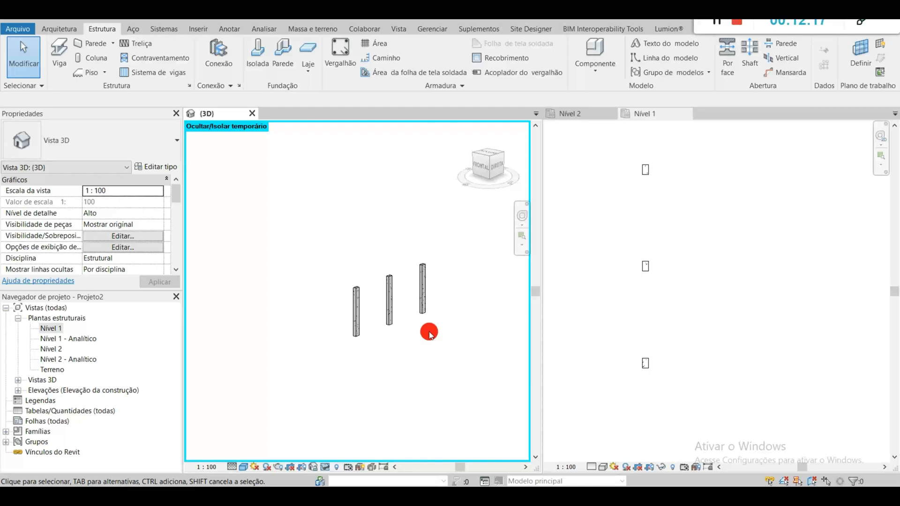
key("h")
key("r")
middle_click_drag(443, 350, 369, 342, "shift")
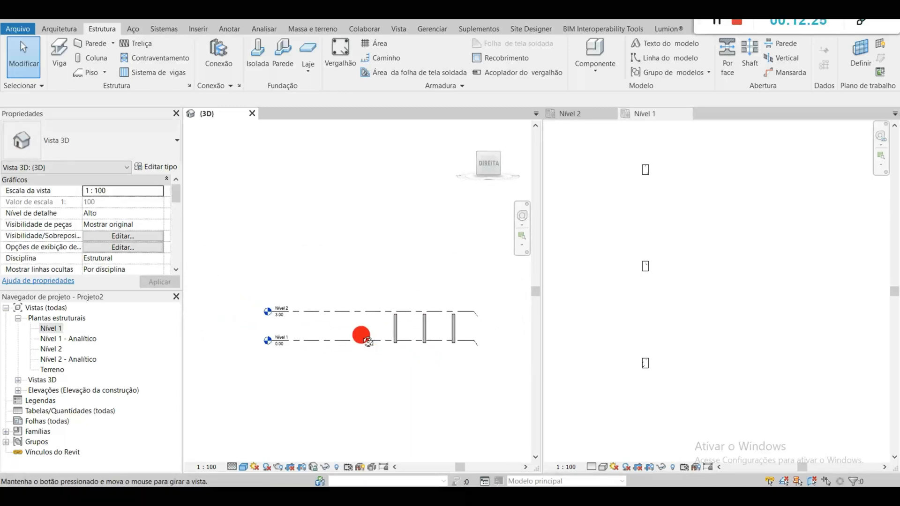
scroll(312, 328, "up", 2)
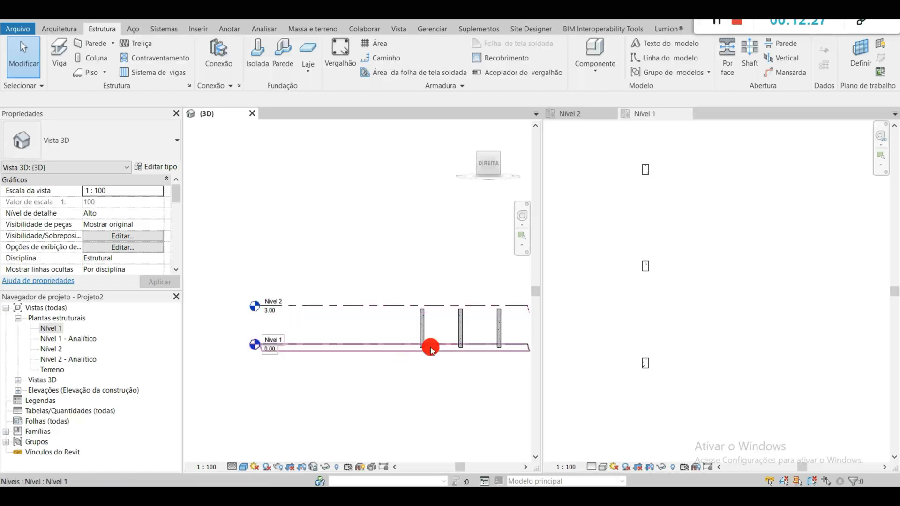
Step: Place a 190 x 400 Concreto-Viga Retangular beam from the first to the last of the three columns in the Nível 1 plan
left_click(487, 163)
scroll(409, 307, "up", 2)
middle_click_drag(420, 319, 446, 322)
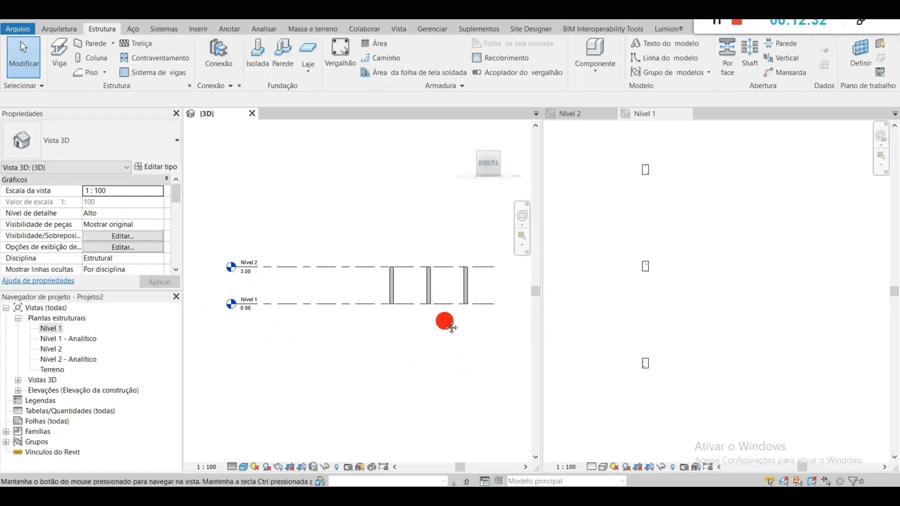
left_click(691, 207)
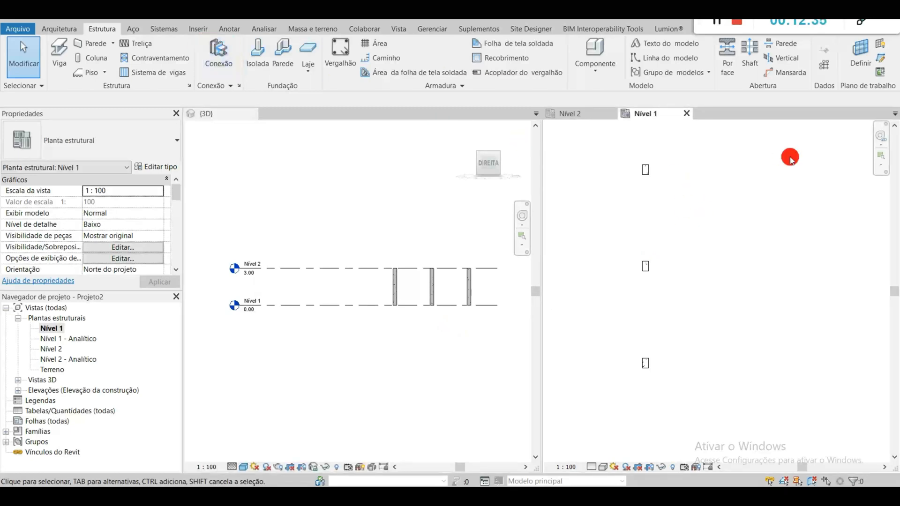
left_click(67, 48)
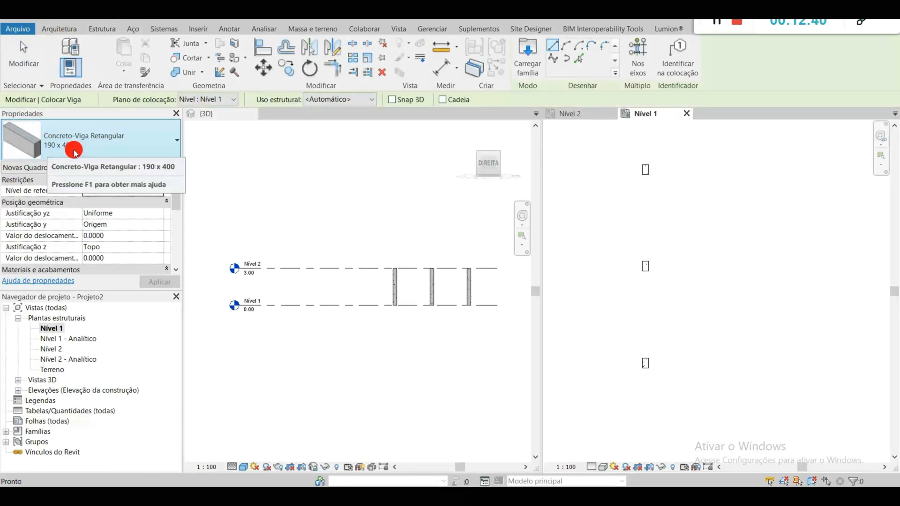
scroll(644, 171, "up", 2)
left_click(649, 168)
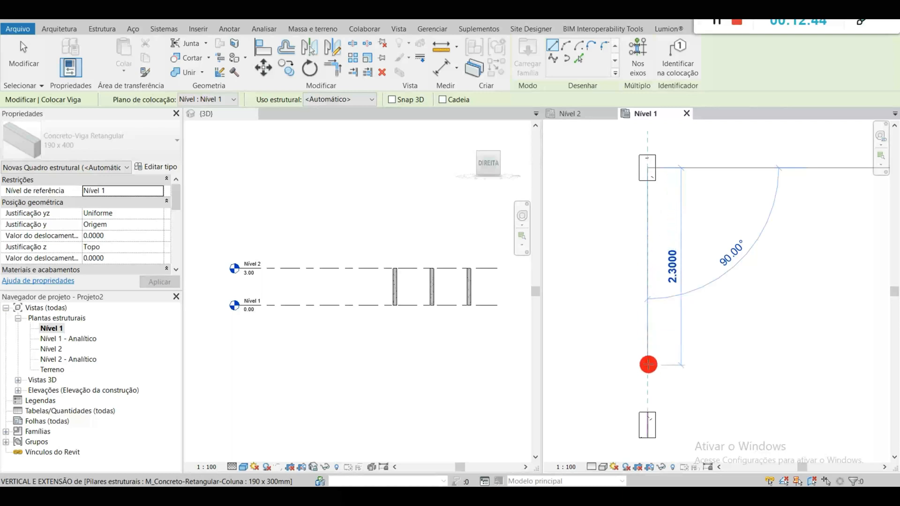
middle_click_drag(636, 428, 613, 243)
scroll(612, 372, "down", 2)
middle_click_drag(613, 411, 599, 293)
scroll(597, 310, "up", 3)
left_click(607, 321)
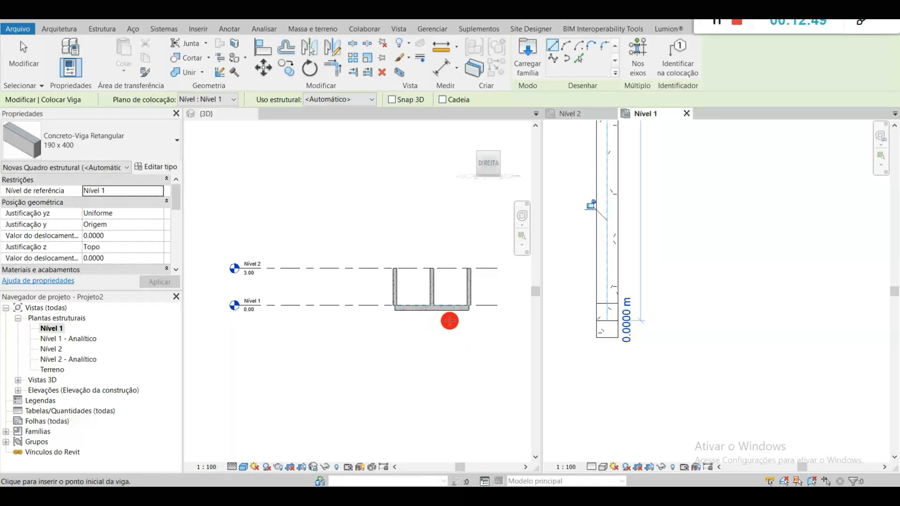
key("Escape")
key("Escape")
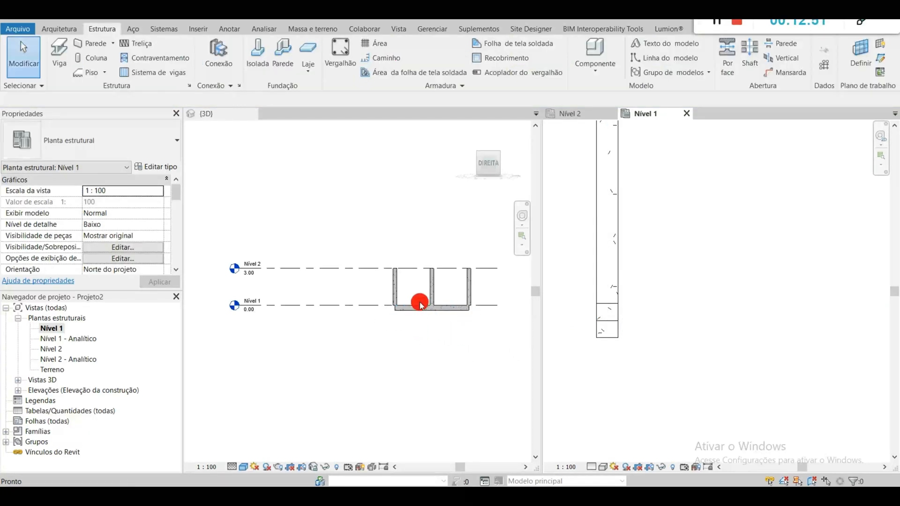
Step: Examine where the new beam sits relative to the Nível 1 line and the column bases in the 3D side view
scroll(422, 305, "up", 4)
left_click(426, 319)
middle_click_drag(428, 338, 379, 353)
scroll(380, 352, "down", 3)
scroll(346, 339, "up", 3)
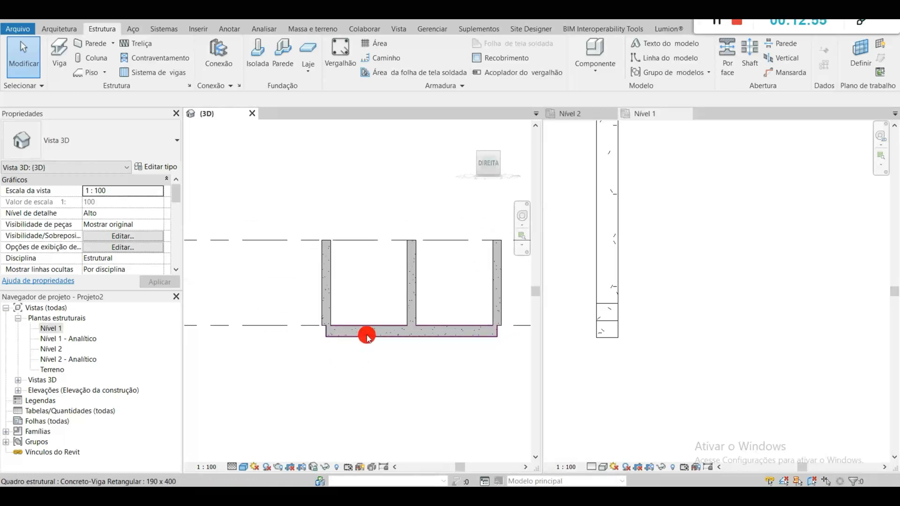
middle_click_drag(225, 331, 474, 297)
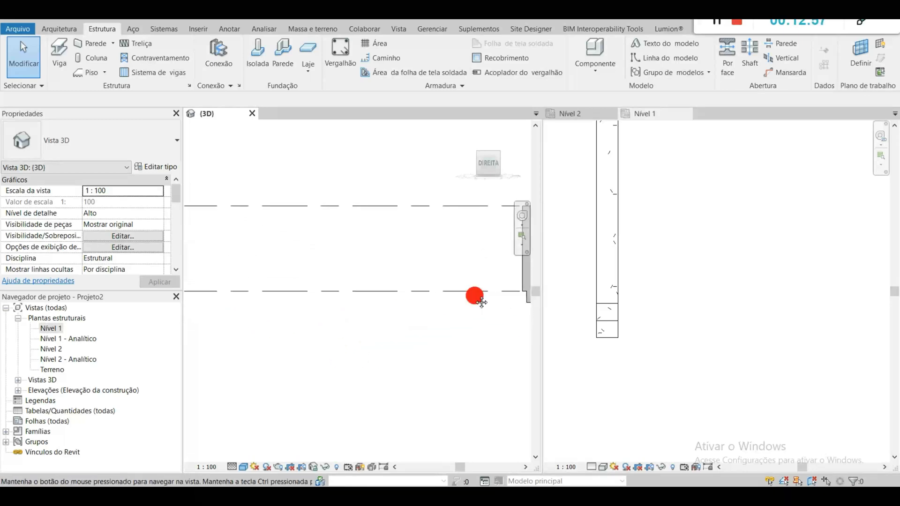
scroll(428, 311, "down", 2)
middle_click_drag(428, 311, 308, 357)
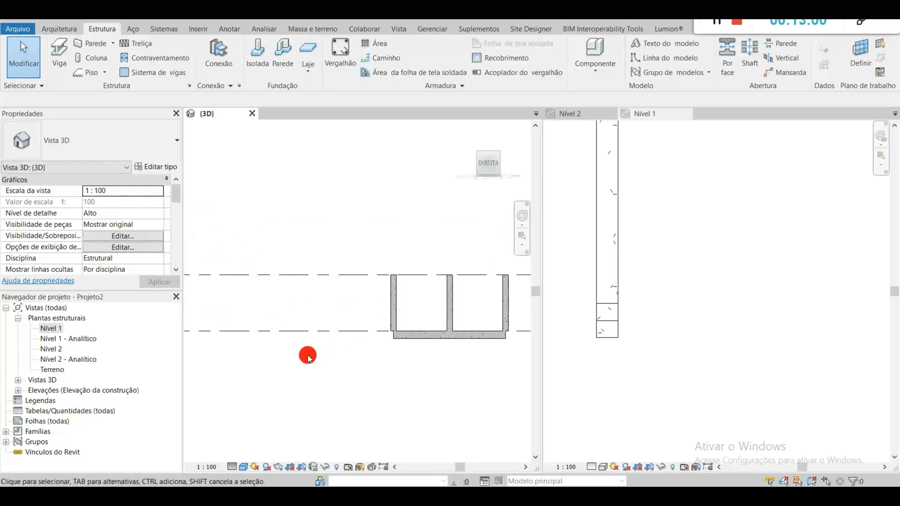
Step: Select the beam and widen the properties palette so its start and end level offset names can be read in full
left_click(417, 338)
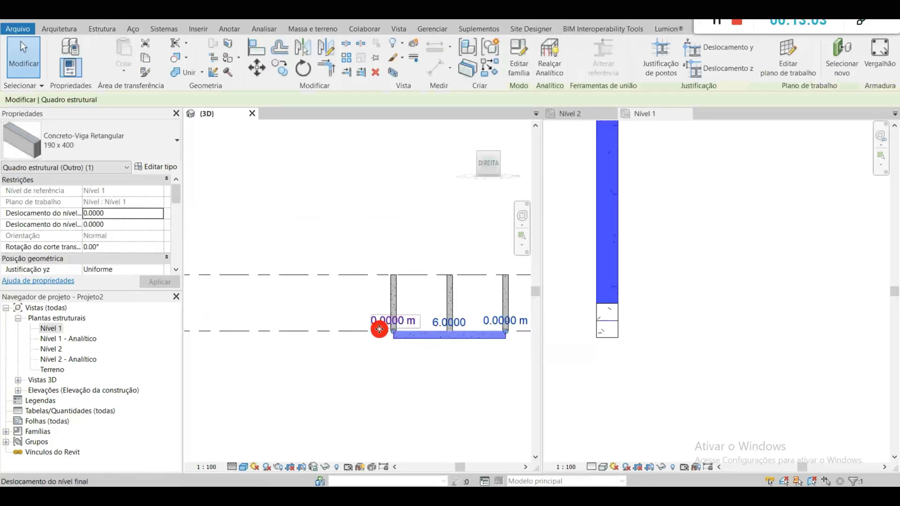
left_click(124, 215)
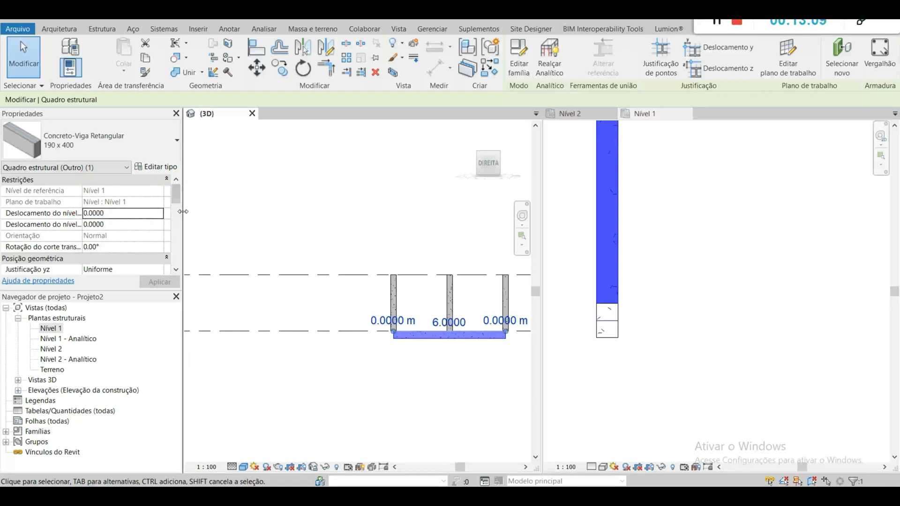
left_click_drag(182, 214, 237, 212)
left_click(167, 227)
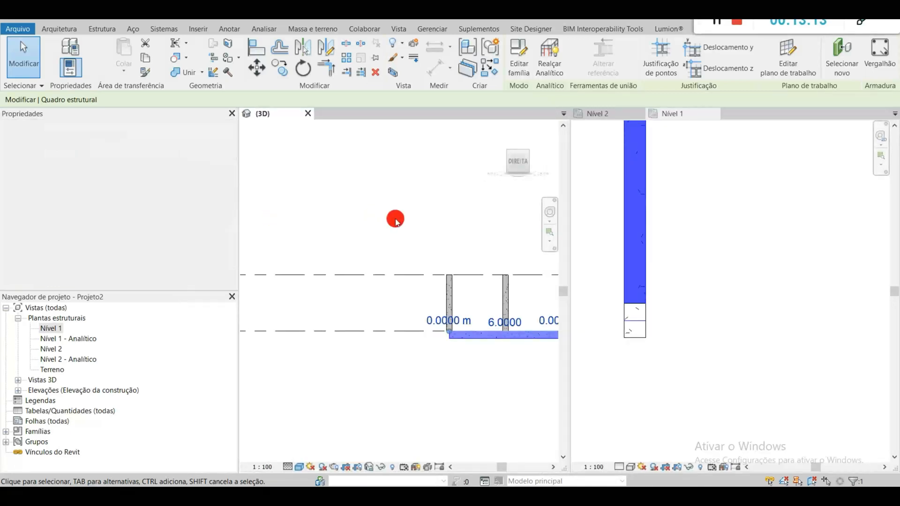
middle_click_drag(444, 226, 374, 202)
scroll(328, 311, "up", 5)
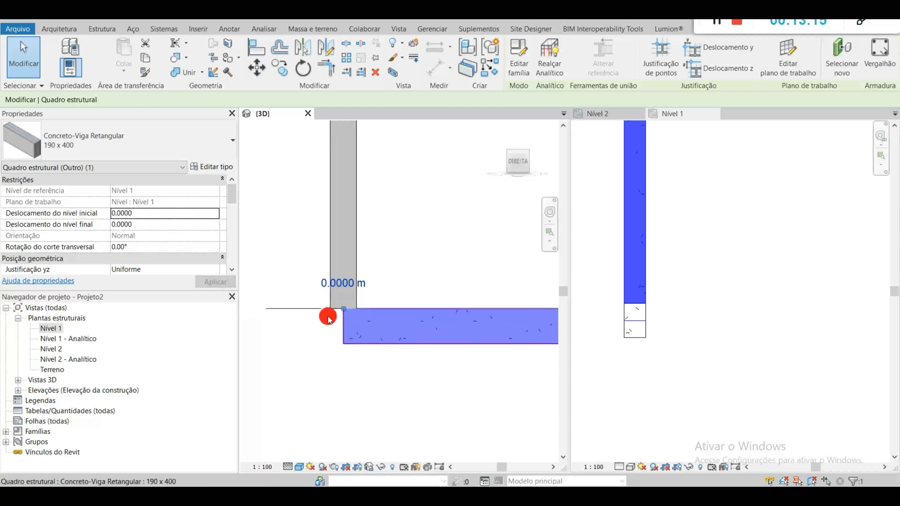
Step: Try raising the beam with start and end level offsets of 0.4, and undo the change
left_click(117, 213)
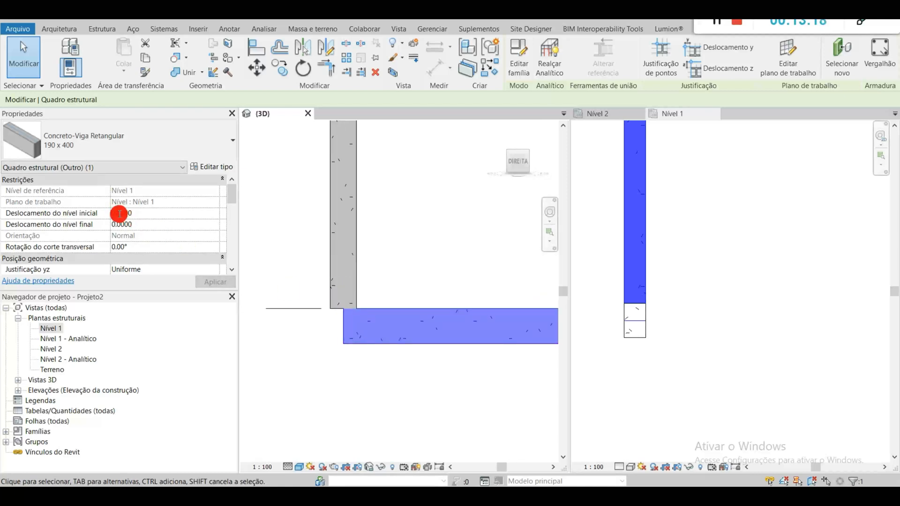
type("0.4")
left_click(149, 229)
left_click(123, 214)
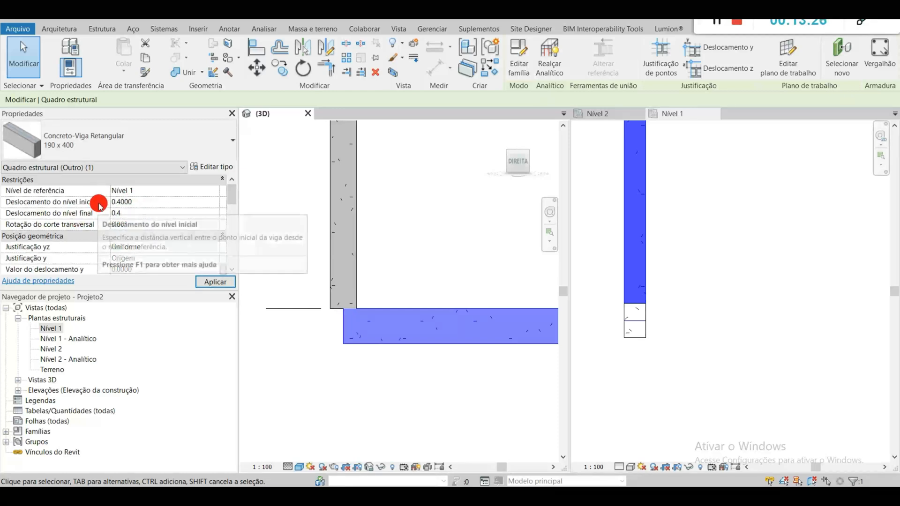
left_click(203, 282)
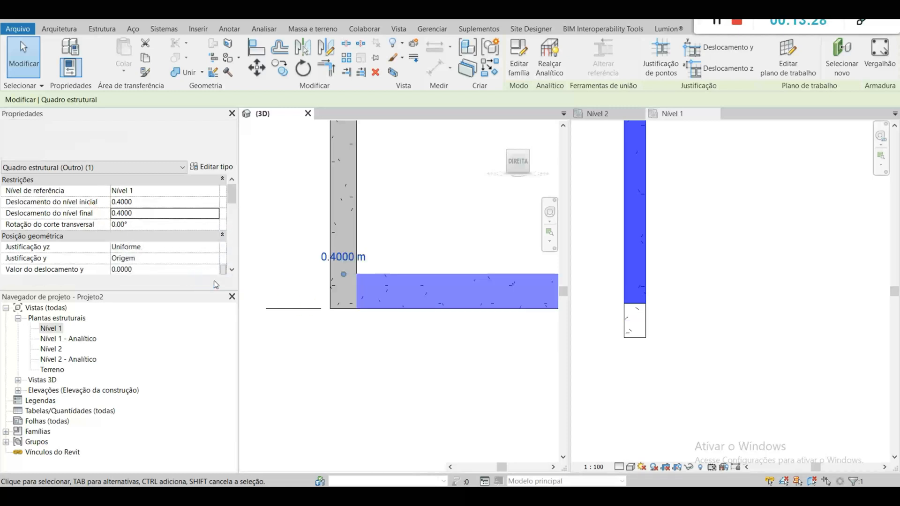
scroll(486, 262, "down", 3)
middle_click_drag(486, 263, 416, 336)
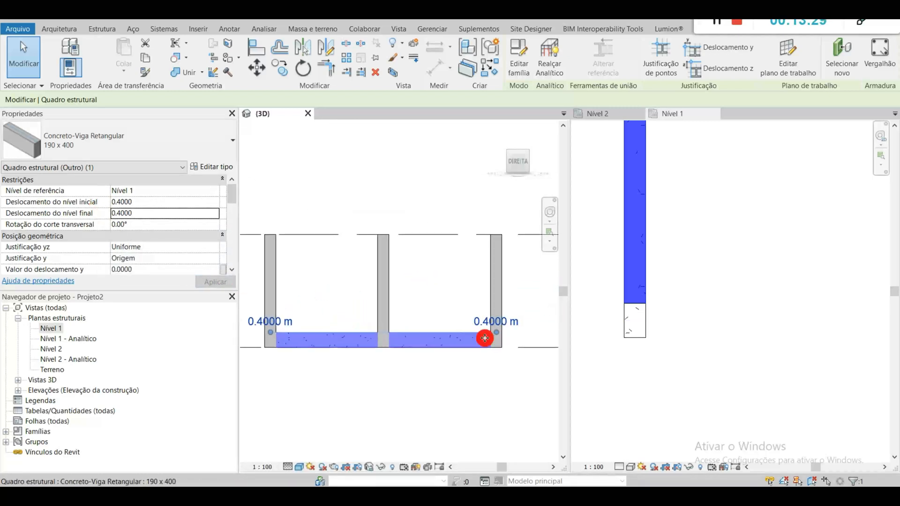
left_click(329, 395)
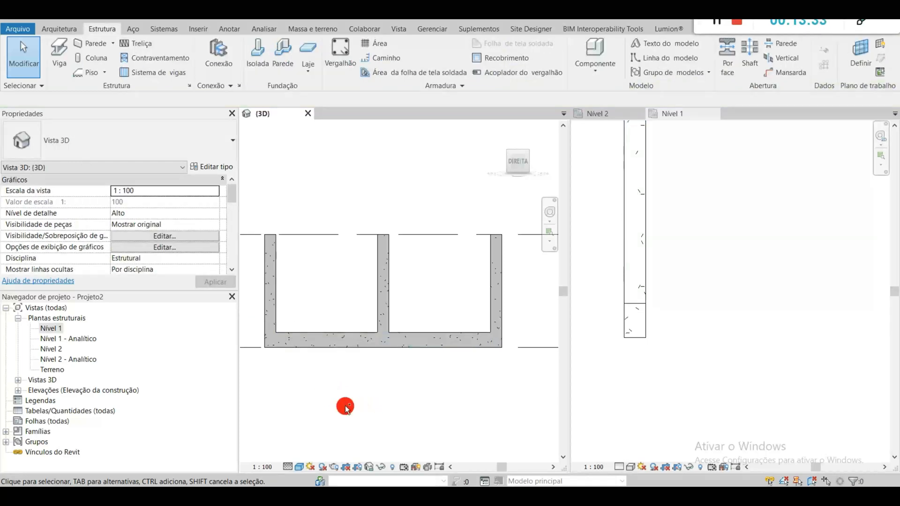
key("ctrl+z")
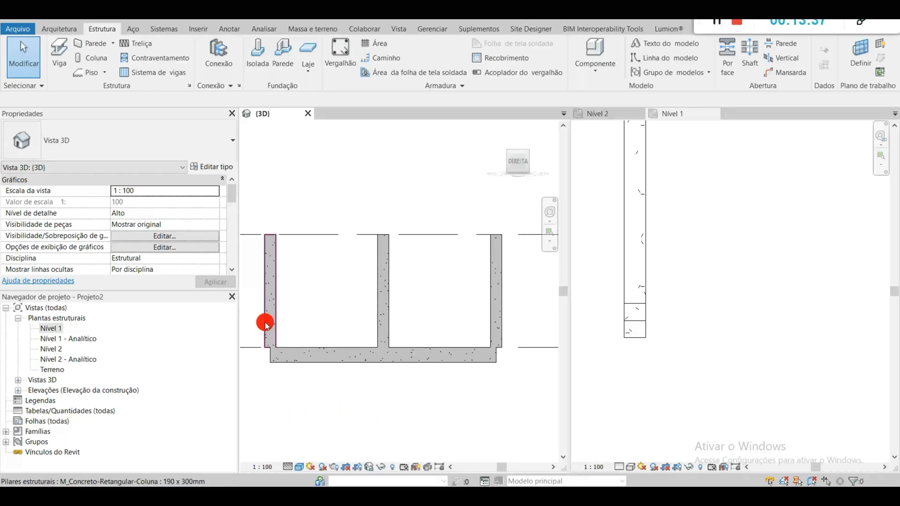
left_click(277, 294)
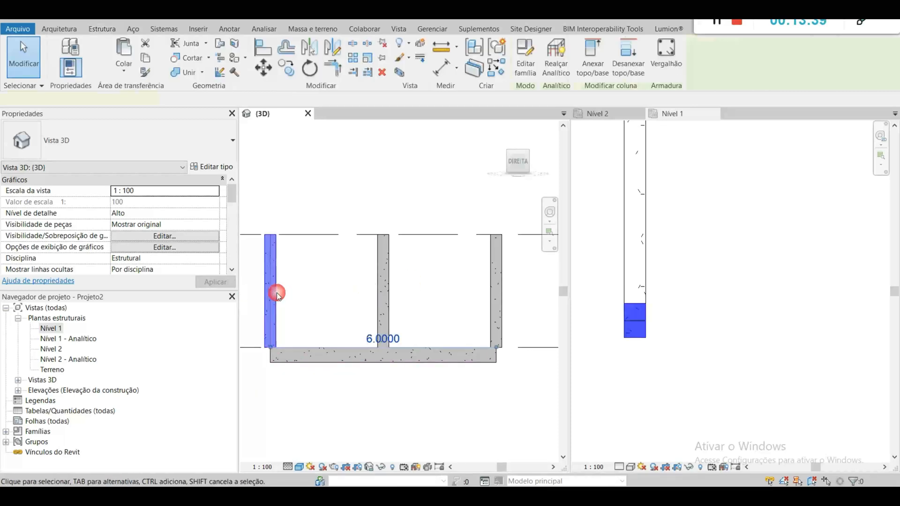
left_click(383, 292)
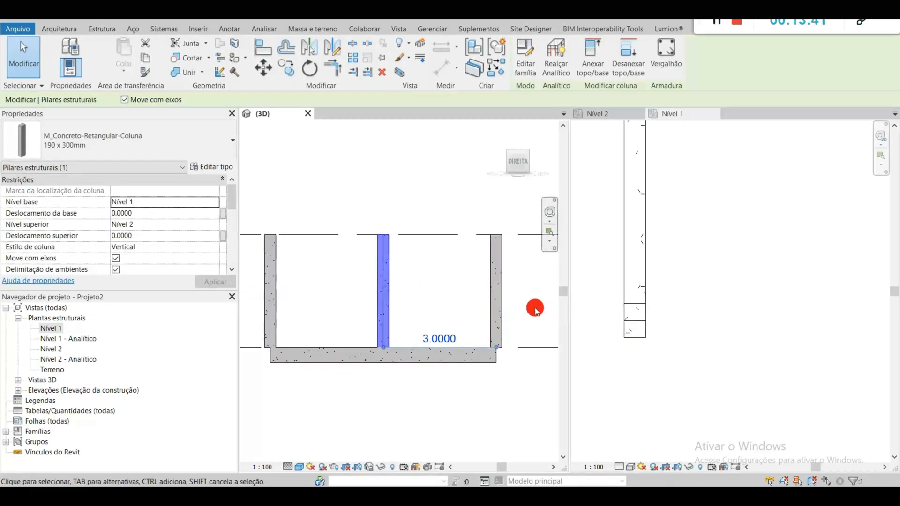
left_click_drag(538, 303, 256, 283)
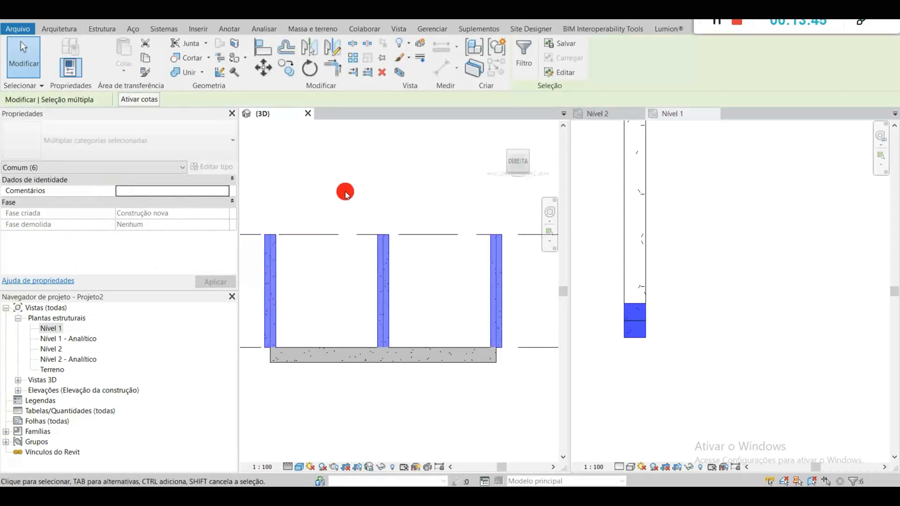
left_click(346, 194)
Step: Set the base offset of the column at the left end of the beam to -0.40
left_click(274, 262)
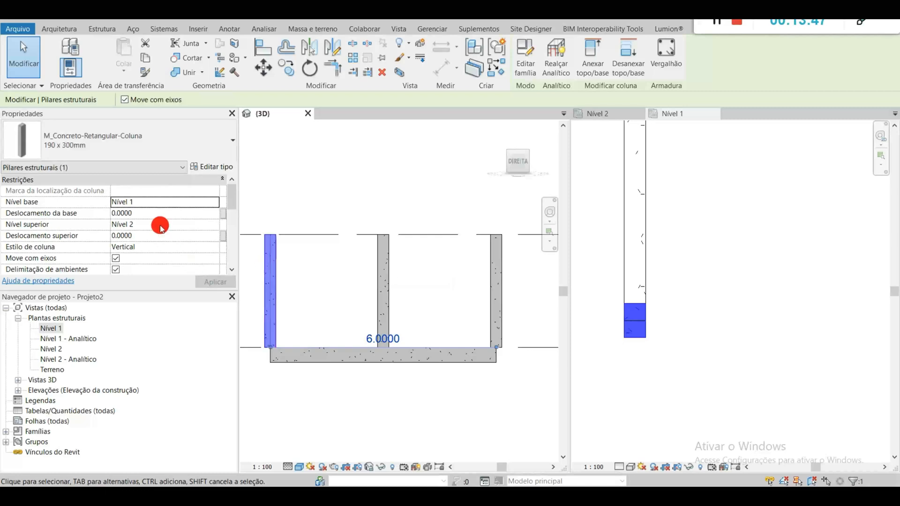
left_click(182, 238)
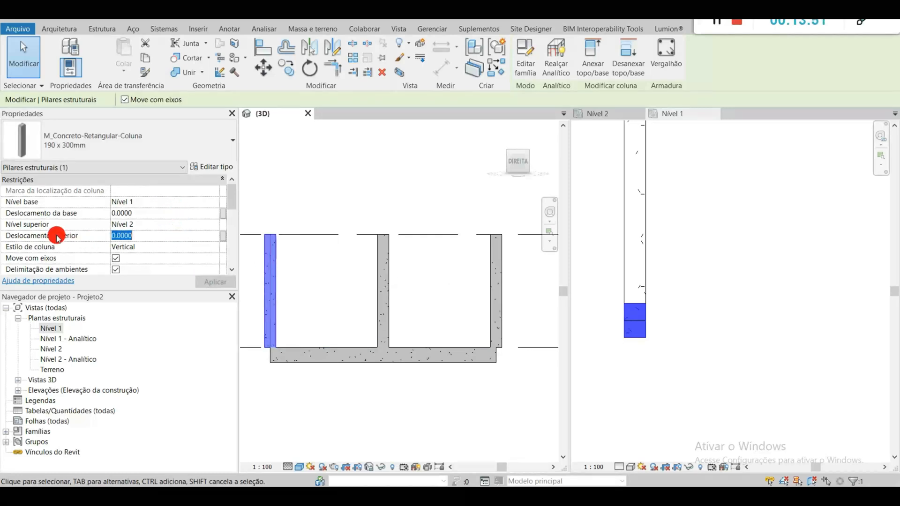
left_click(153, 215)
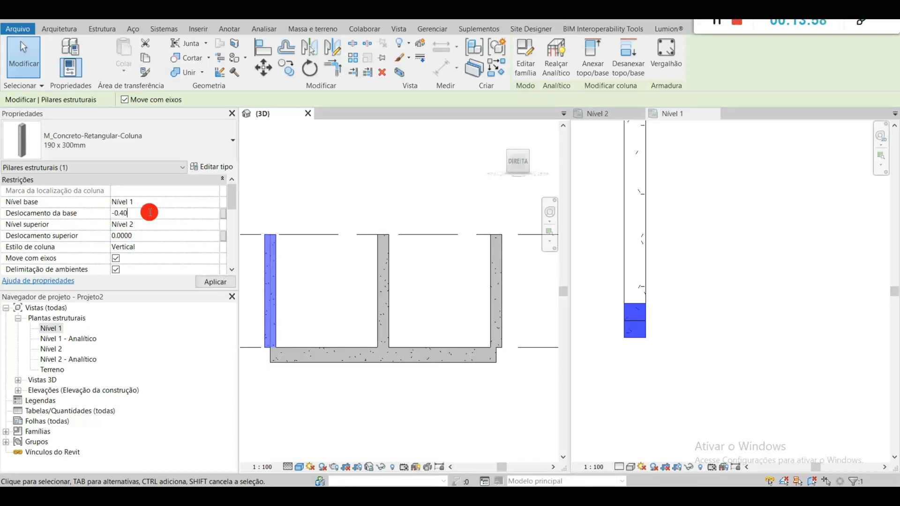
key("Return")
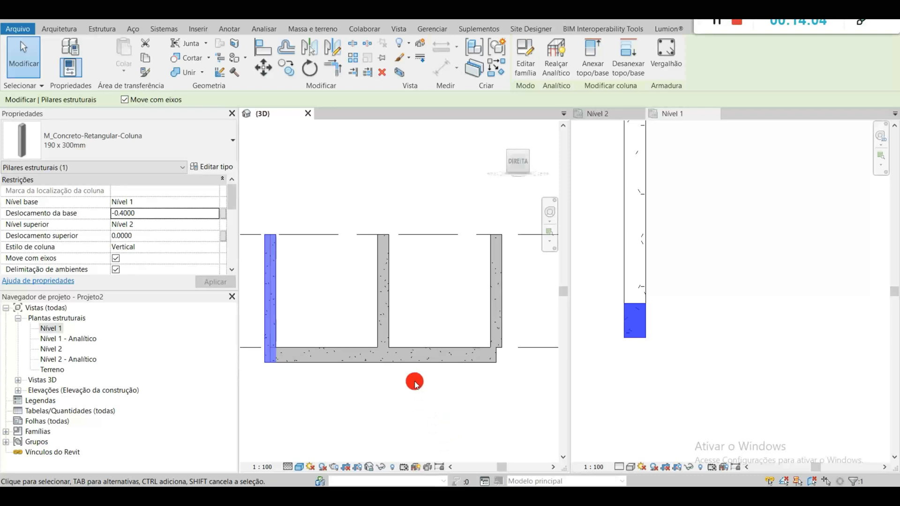
left_click(452, 406)
Step: Select all three columns, examine which categories the selection contains, and clear the selection
left_click_drag(533, 314, 272, 295)
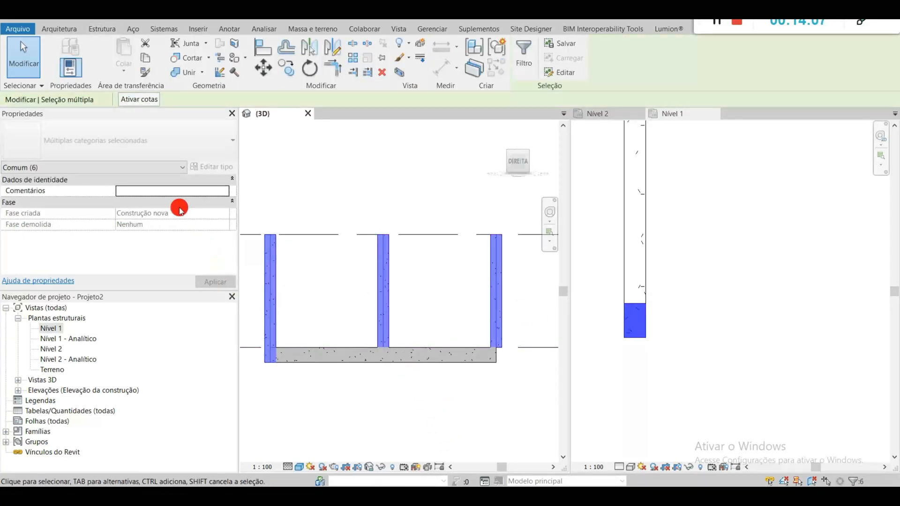
left_click(47, 166)
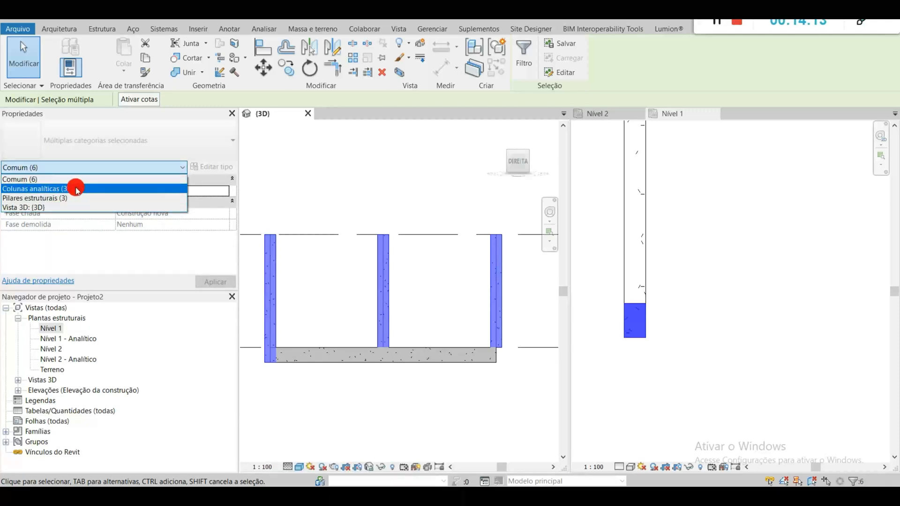
scroll(397, 291, "up", 5)
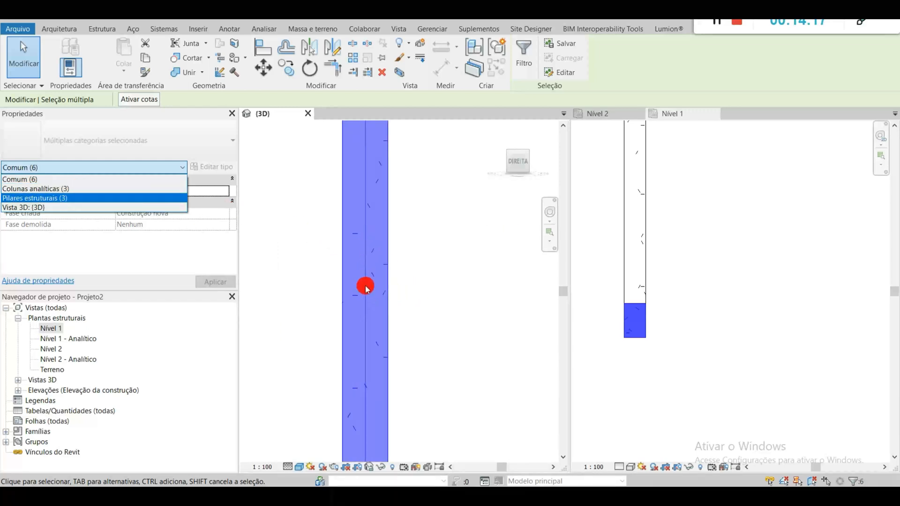
left_click(402, 283)
left_click(439, 296)
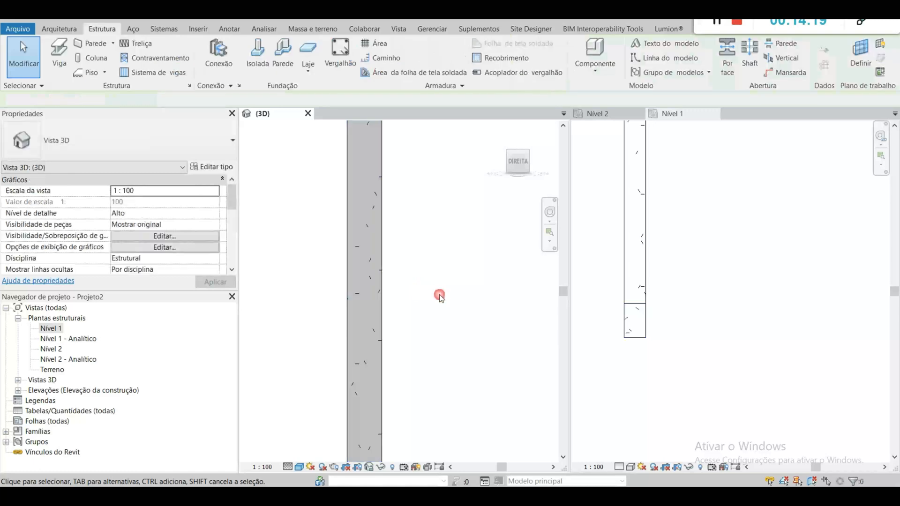
Step: Temporarily hide the middle structural column to examine its analytical column, and reset the temporary hide
left_click(376, 307)
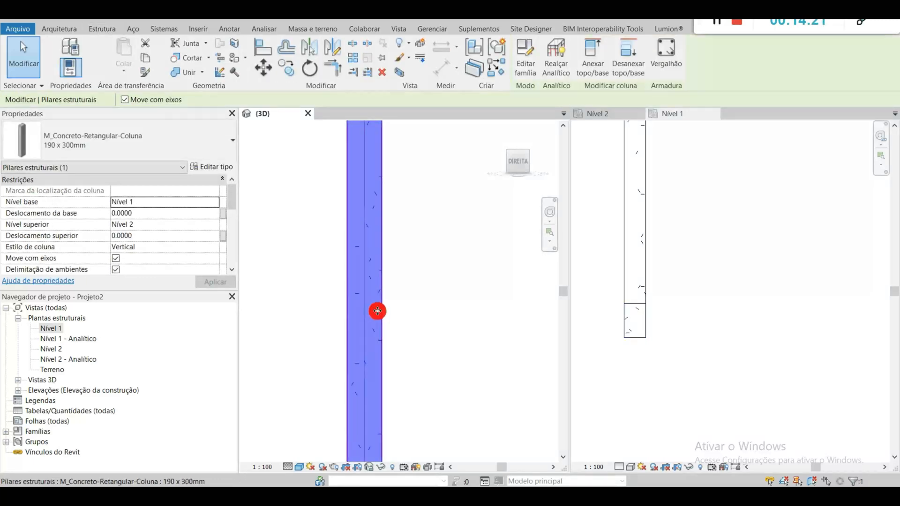
key("h")
key("i")
scroll(363, 309, "down", 1)
scroll(364, 308, "down", 1)
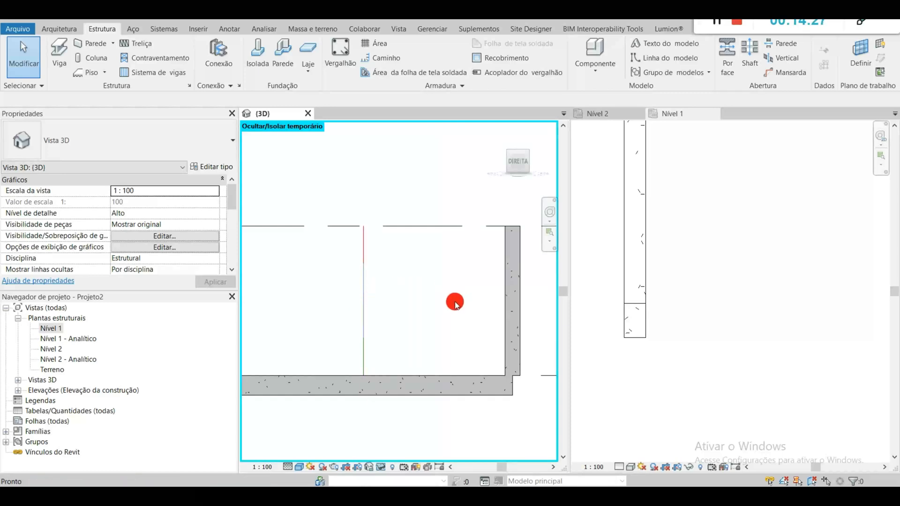
key("h")
key("r")
scroll(402, 289, "down", 1)
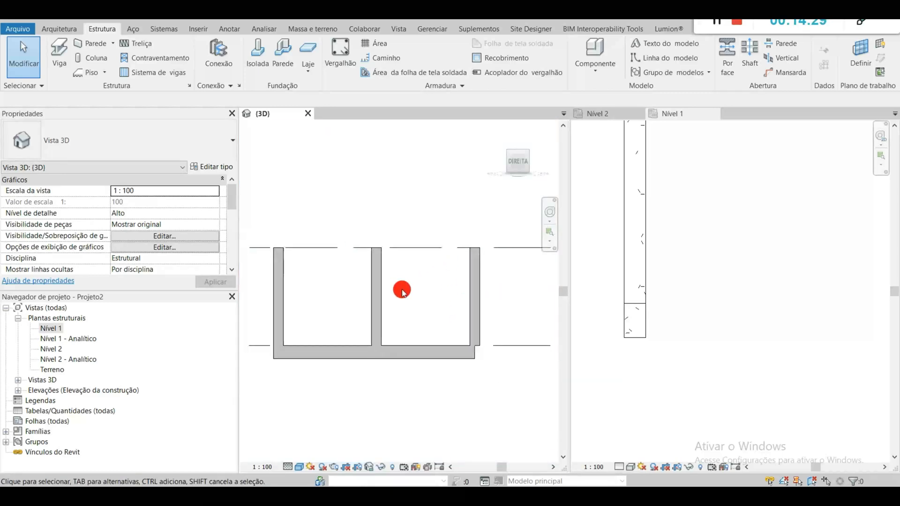
Step: Set the base offset of all three structural columns to -0.40, leaving the analytical columns out of the selection
left_click_drag(519, 310, 253, 276)
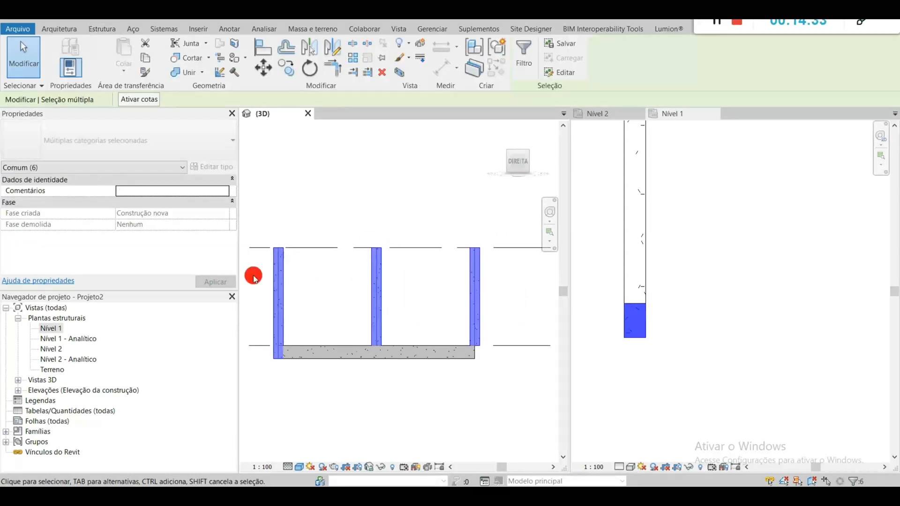
left_click(524, 61)
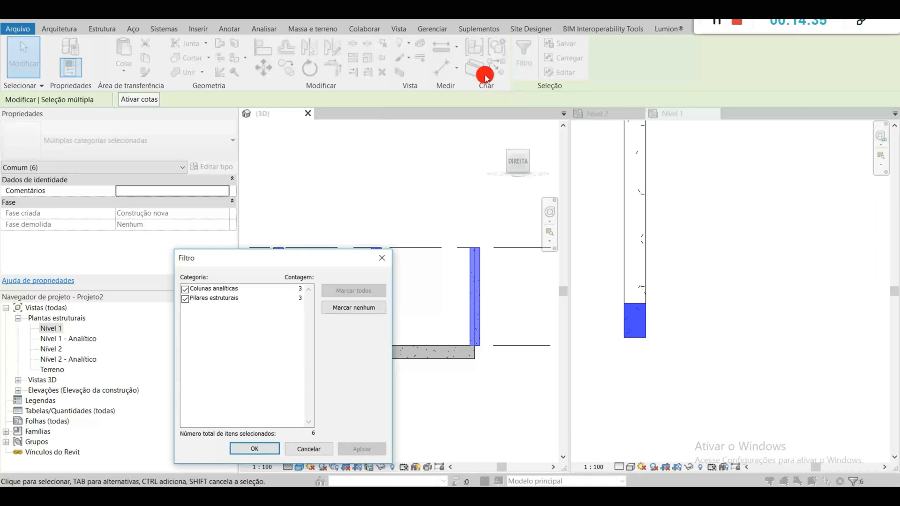
left_click(185, 289)
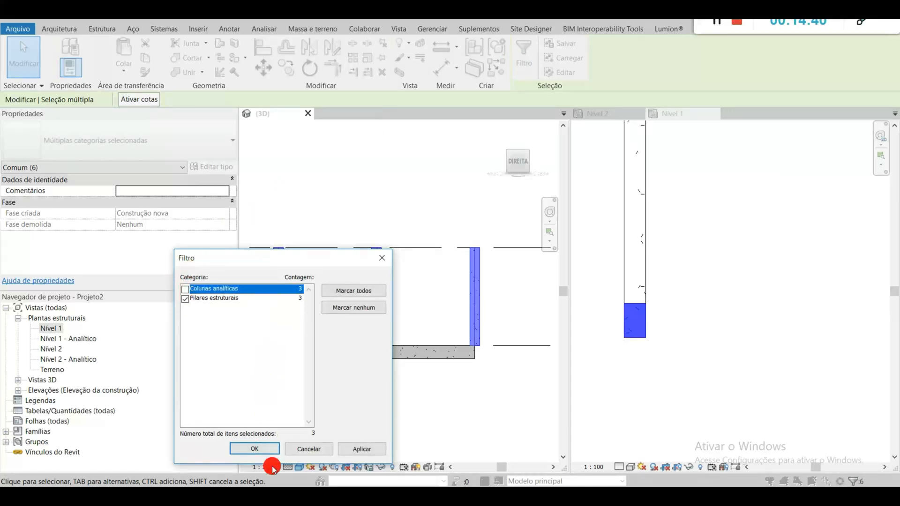
left_click(263, 448)
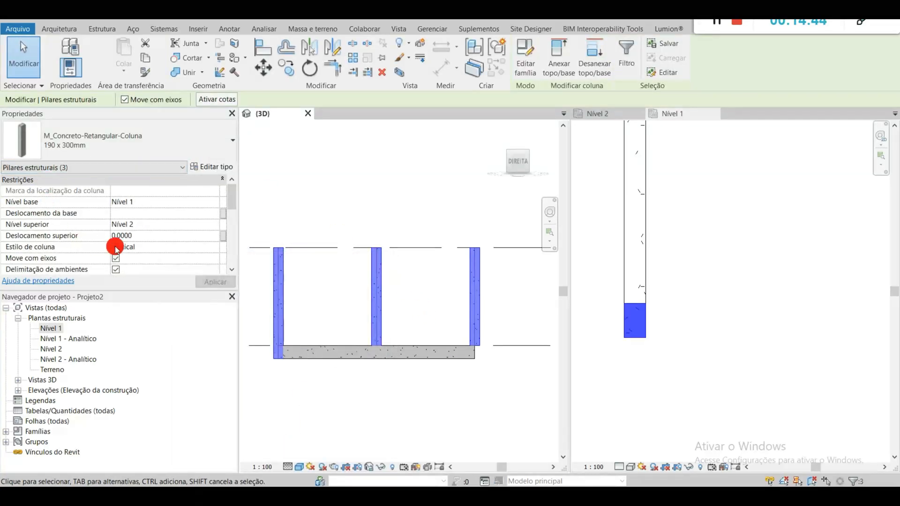
left_click(150, 218)
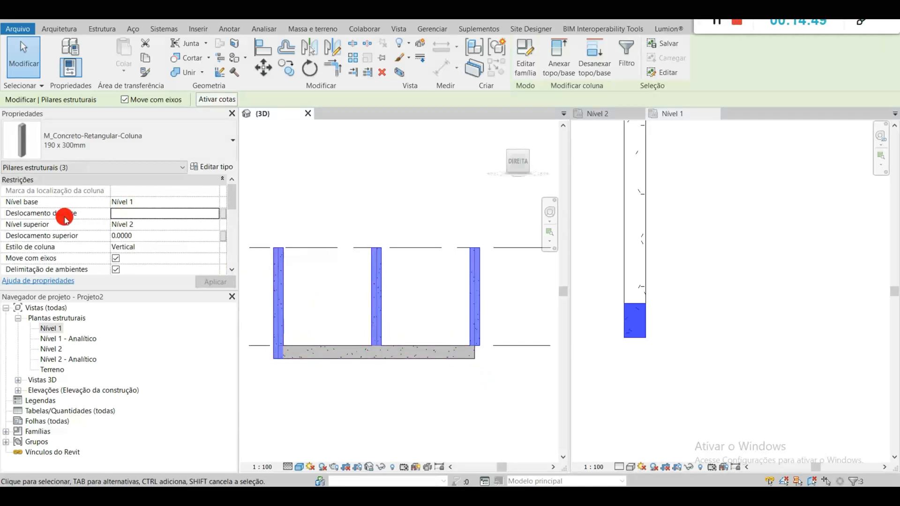
left_click(131, 217)
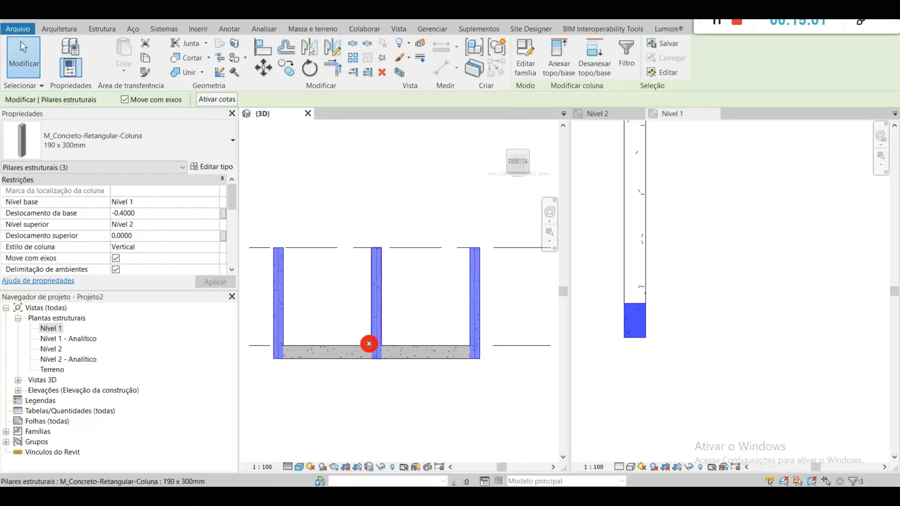
left_click(452, 406)
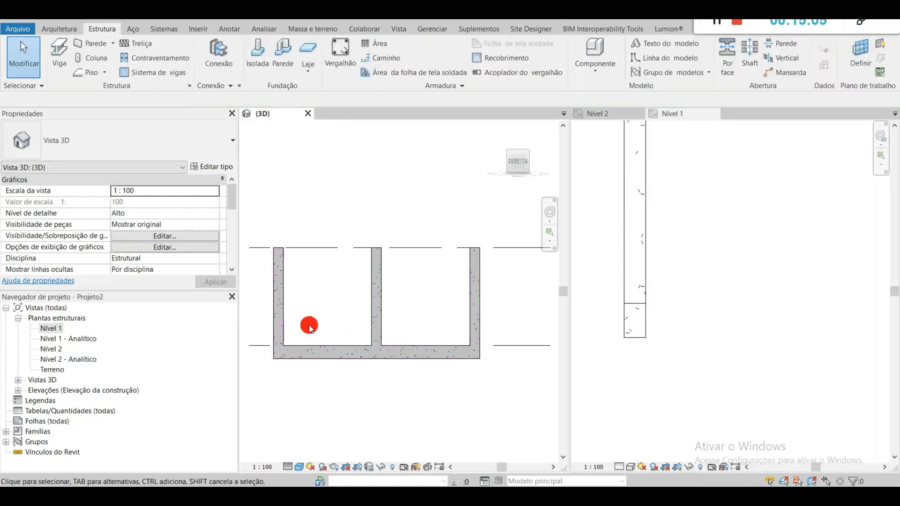
Step: Copy the 190 x 400 beam from Nível 1 and paste it aligned to the selected level Nível 2
left_click(330, 362)
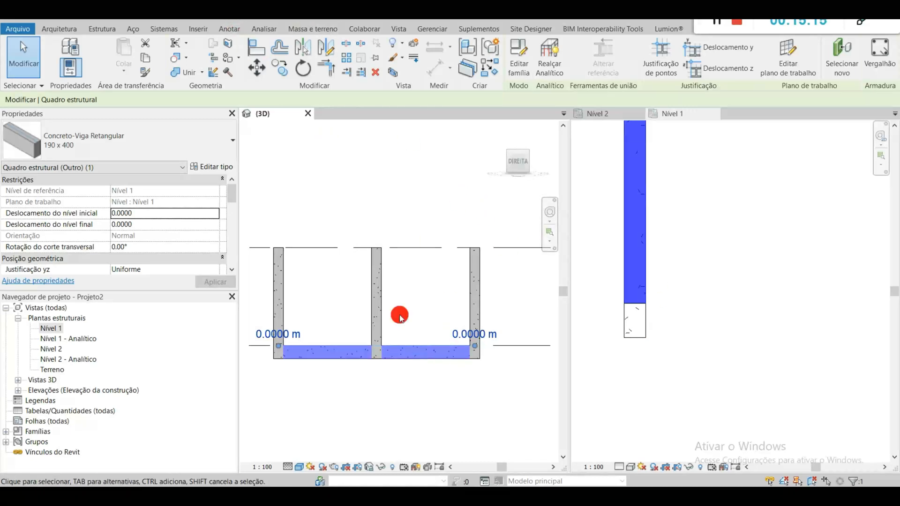
left_click(146, 63)
left_click(125, 73)
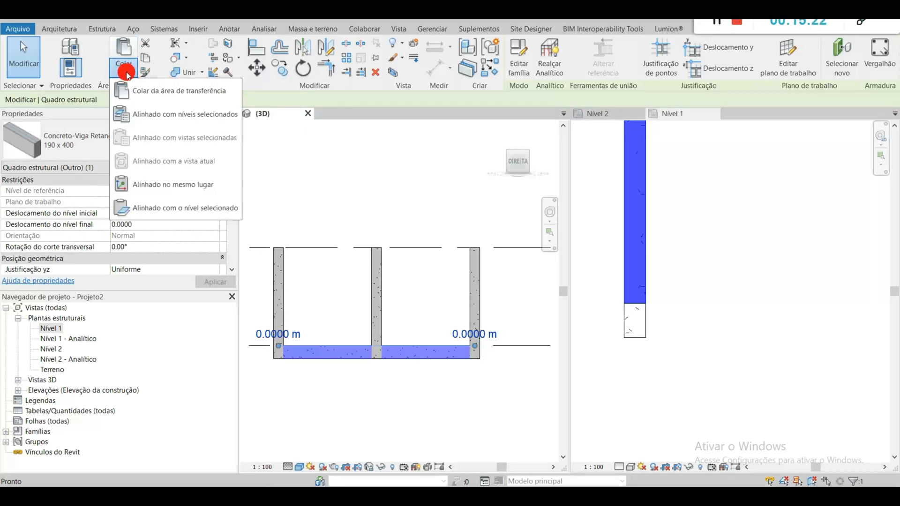
left_click(178, 115)
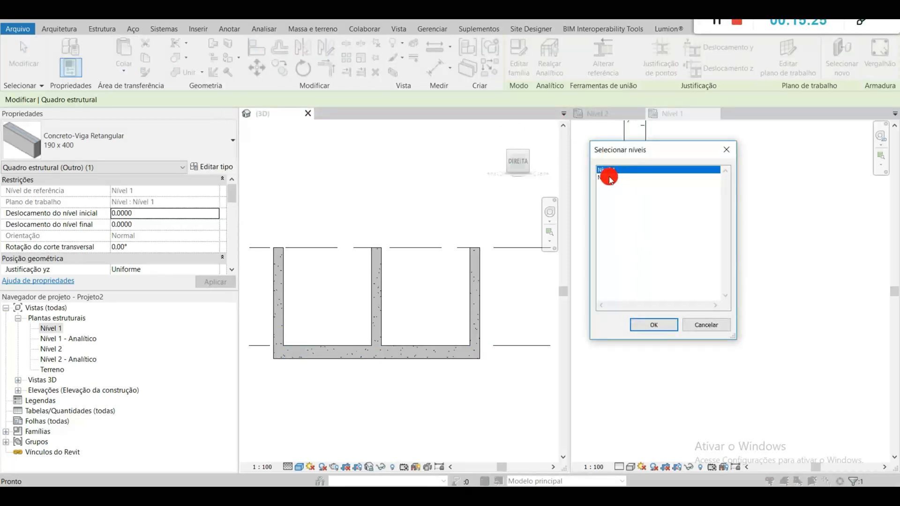
left_click(609, 178)
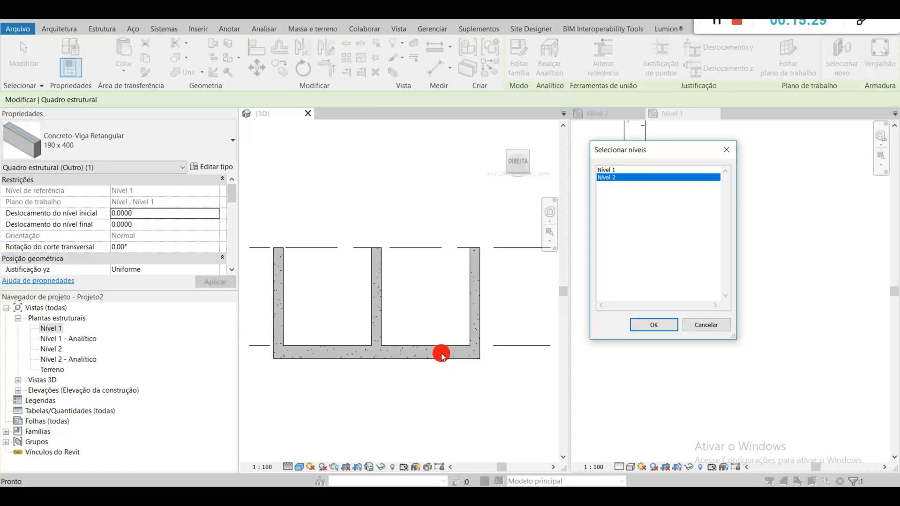
left_click(653, 325)
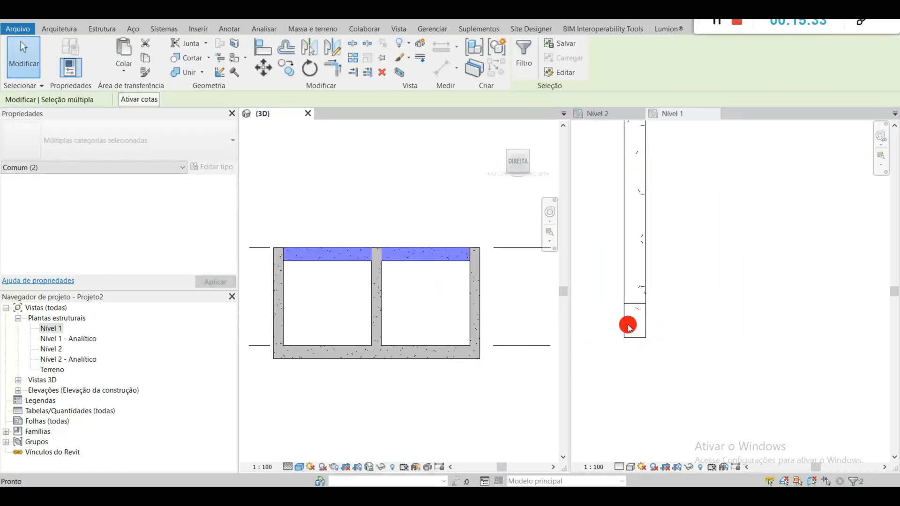
left_click(507, 300)
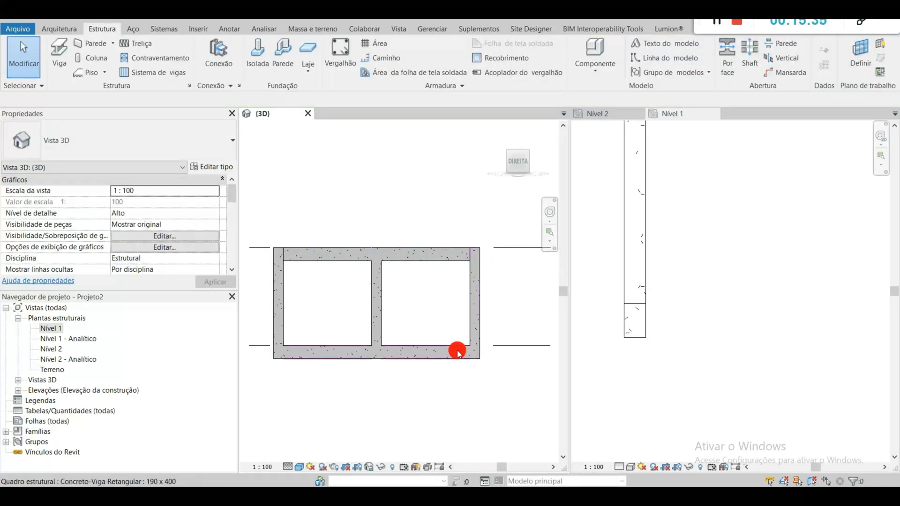
Step: Examine the reference level and level offsets of the lower and upper beams
left_click(433, 349)
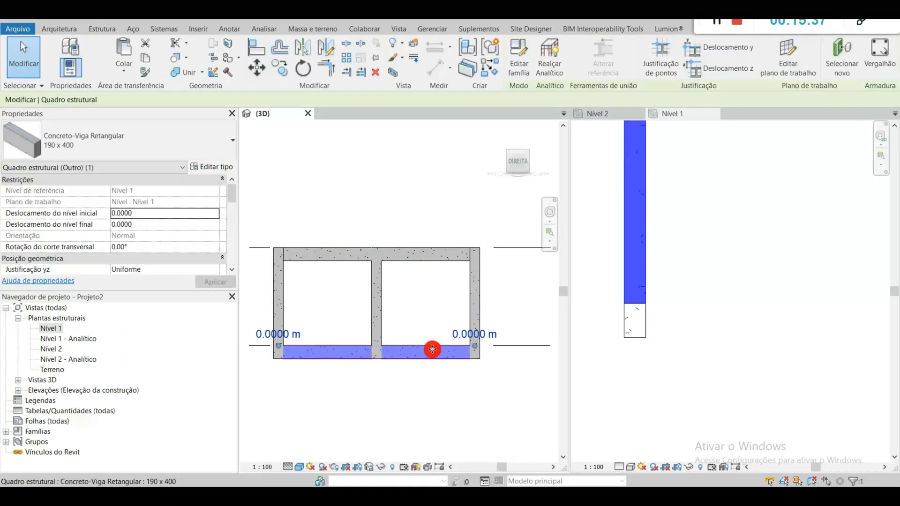
scroll(157, 237, "down", 3)
scroll(158, 239, "up", 3)
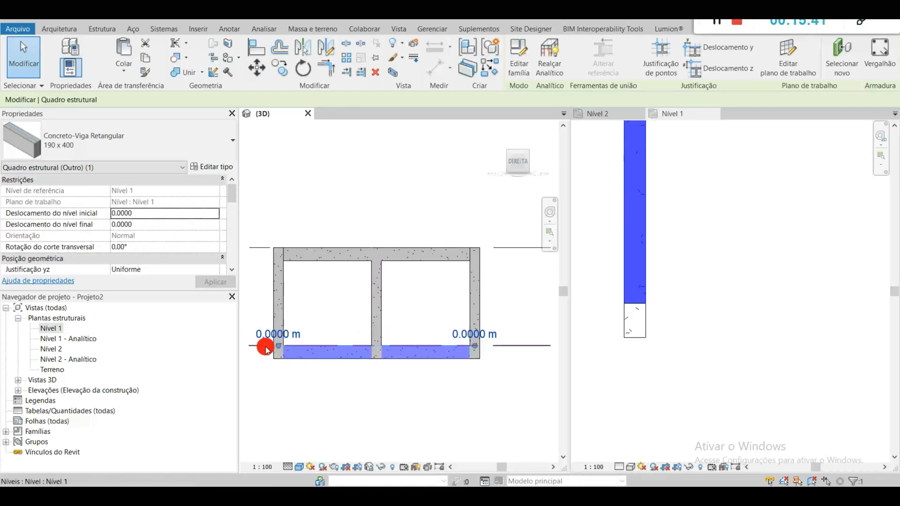
left_click(336, 388)
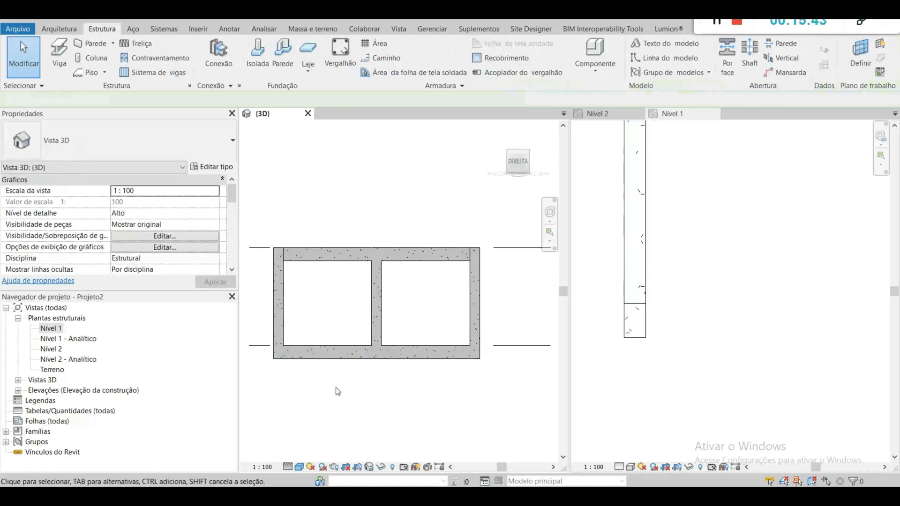
left_click(317, 264)
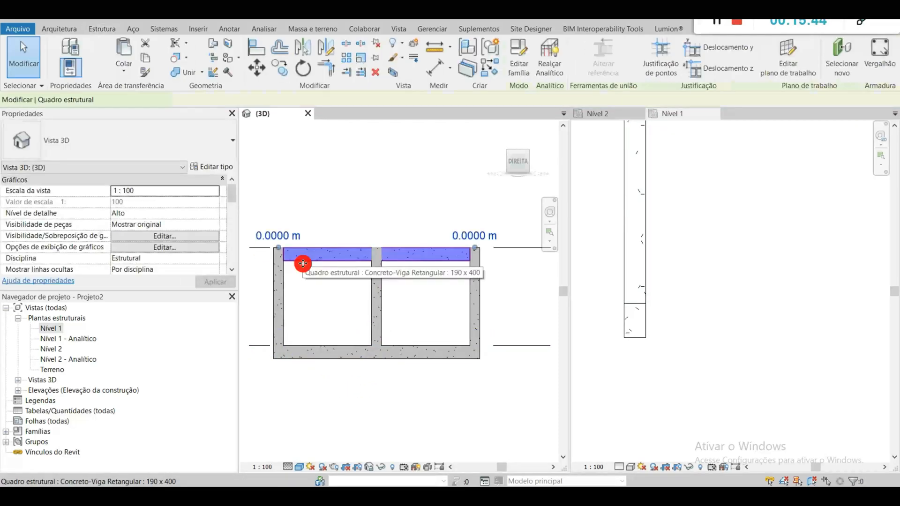
left_click(336, 312)
Step: Close the Nível 1 and Nível 2 plan views and orbit the 3D view to show the frame obliquely
scroll(733, 297, "down", 2)
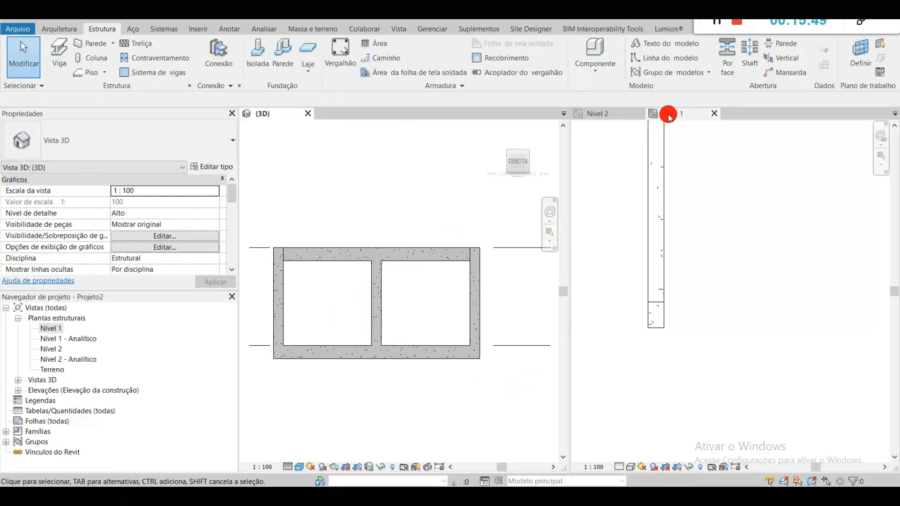
left_click(711, 114)
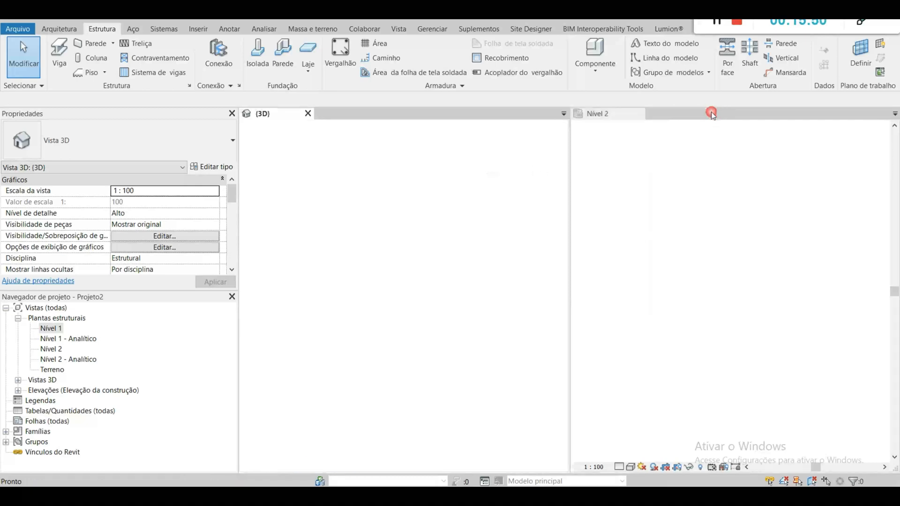
left_click(640, 113)
middle_click_drag(388, 234, 505, 333)
Step: Examine the properties of both beams, the left end column and the middle column, and clear the selection
left_click(502, 325)
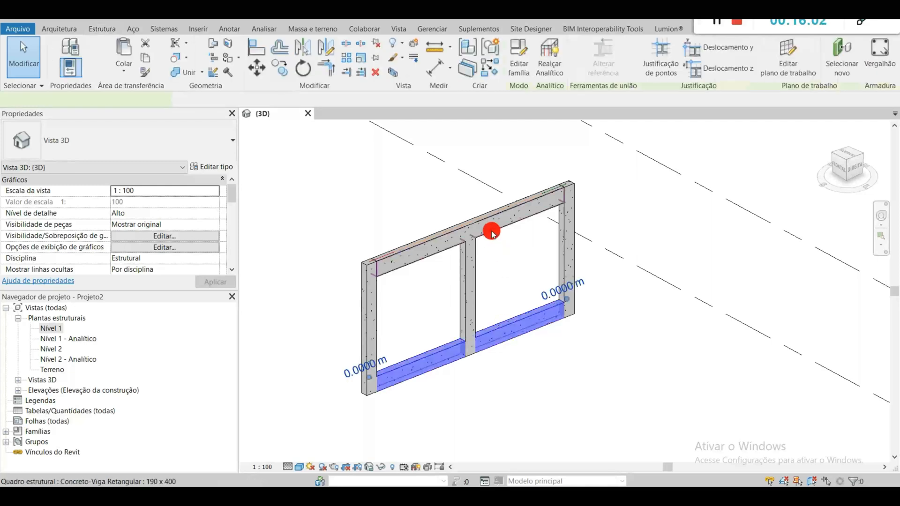
left_click(495, 234)
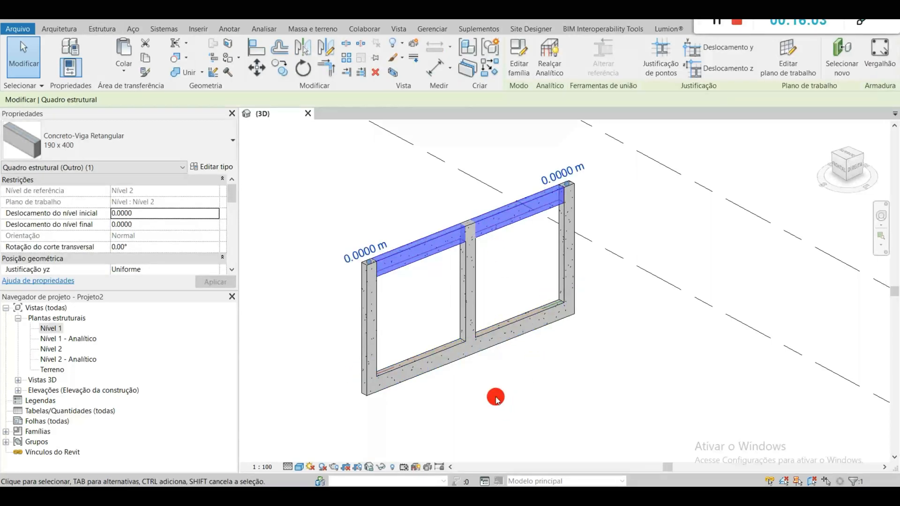
left_click(373, 307)
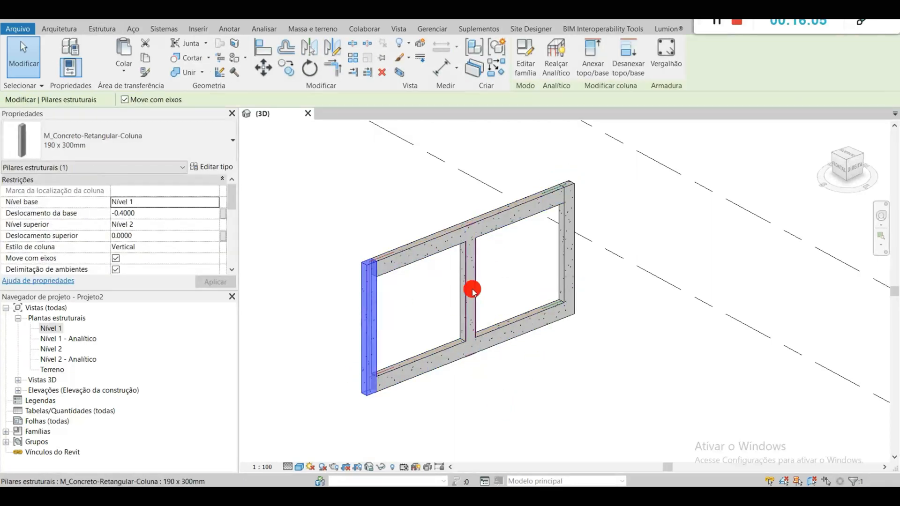
left_click(461, 287)
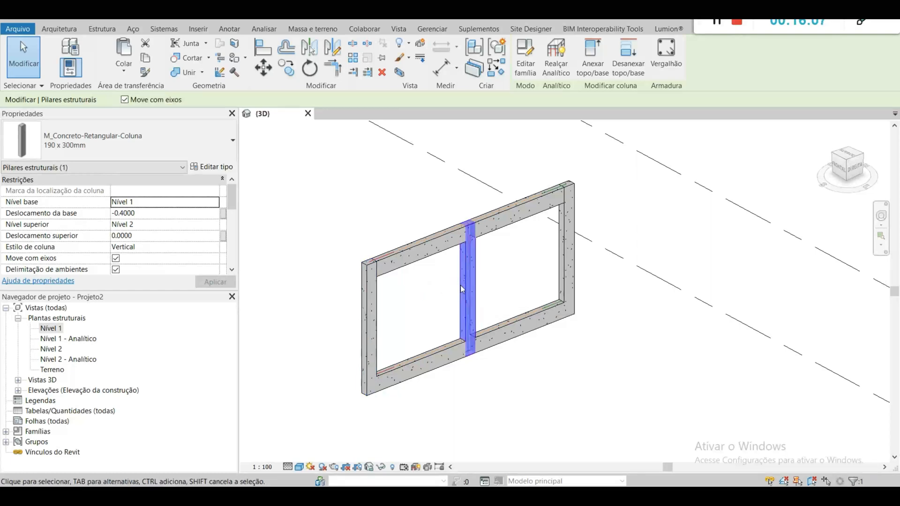
left_click(524, 280)
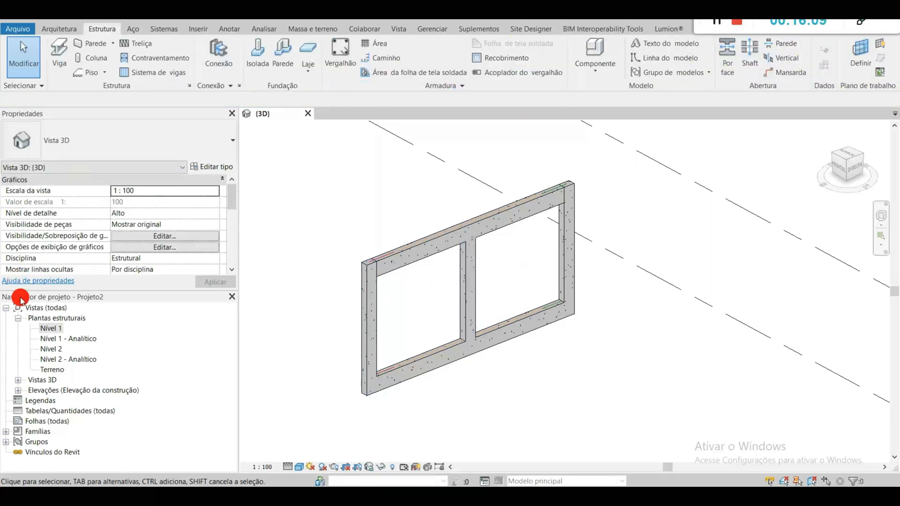
Step: Open the Nível 1 structural plan and check the properties of the column at the upper end of the beam
double_click(52, 329)
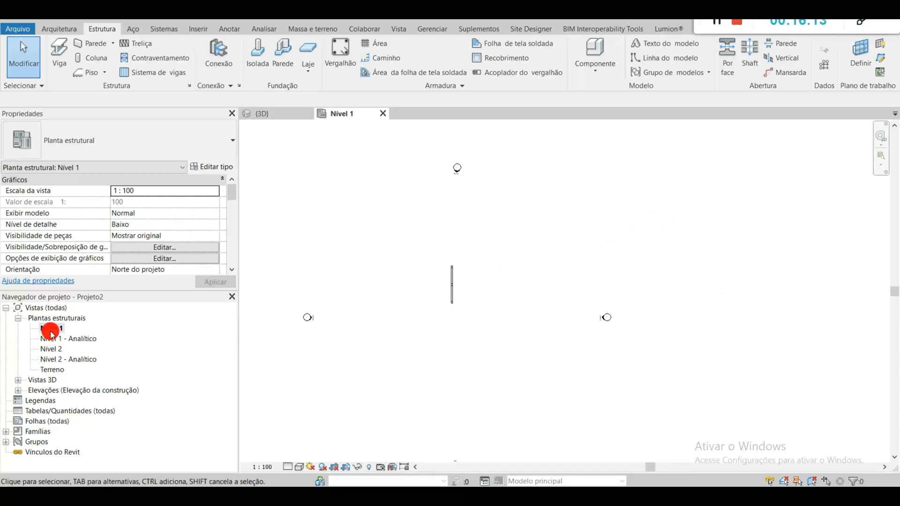
scroll(453, 281, "up", 5)
scroll(463, 278, "up", 1)
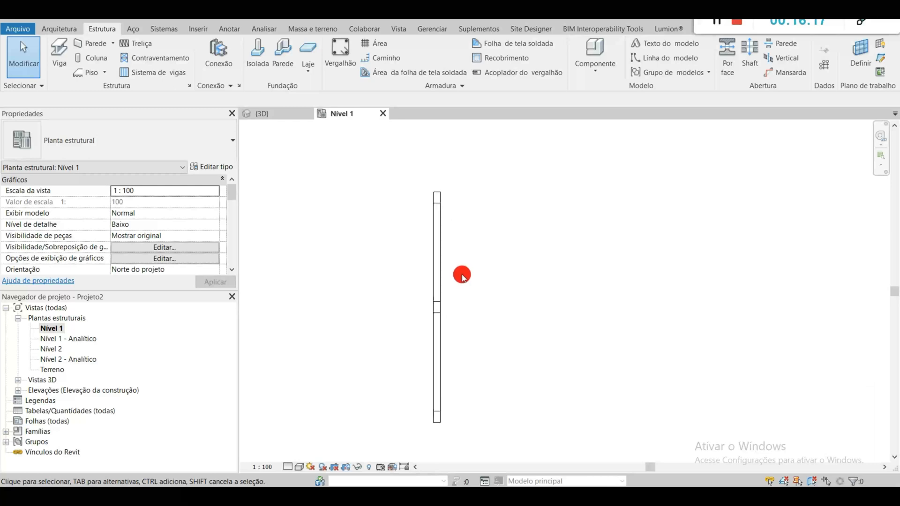
left_click(440, 197)
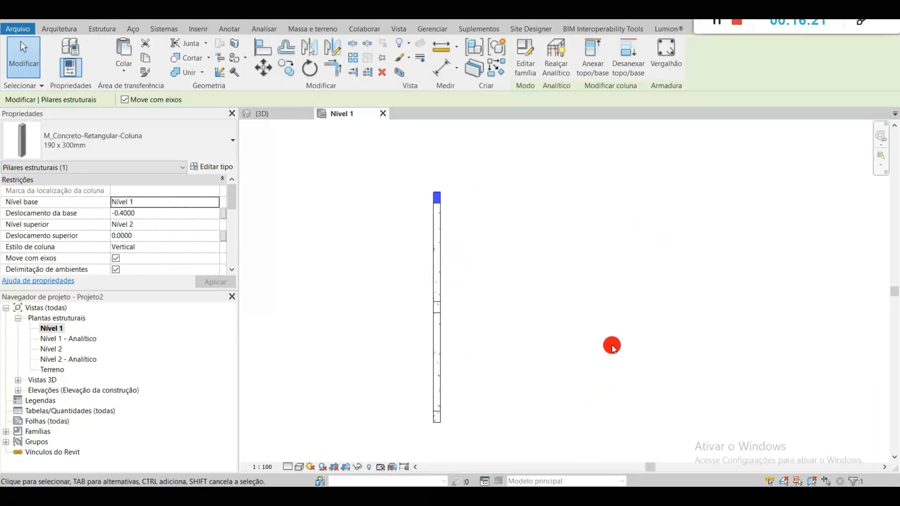
left_click(502, 247)
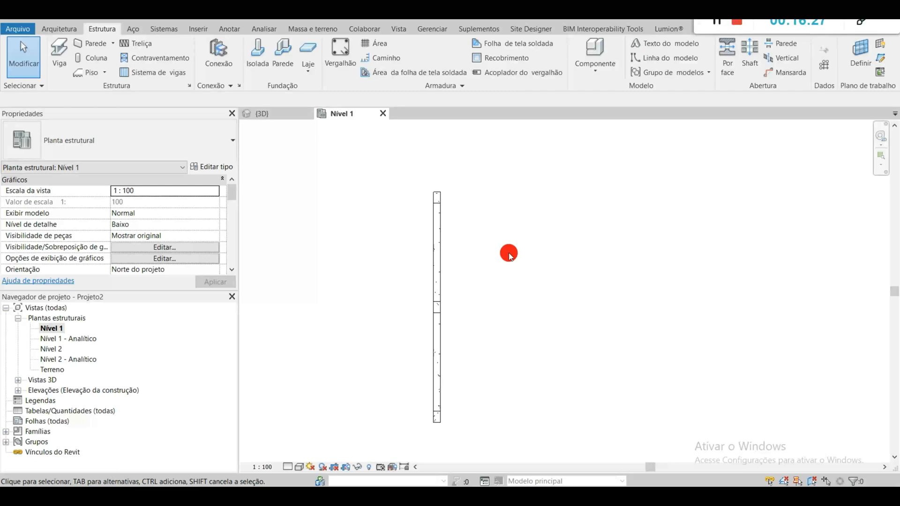
Step: Start placing a reference plane in the Nível 1 structural plan
key("r")
key("p")
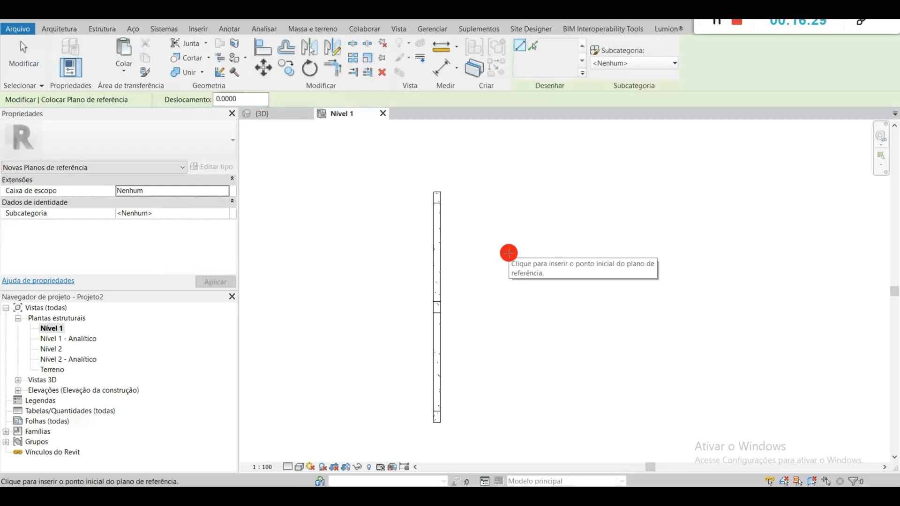
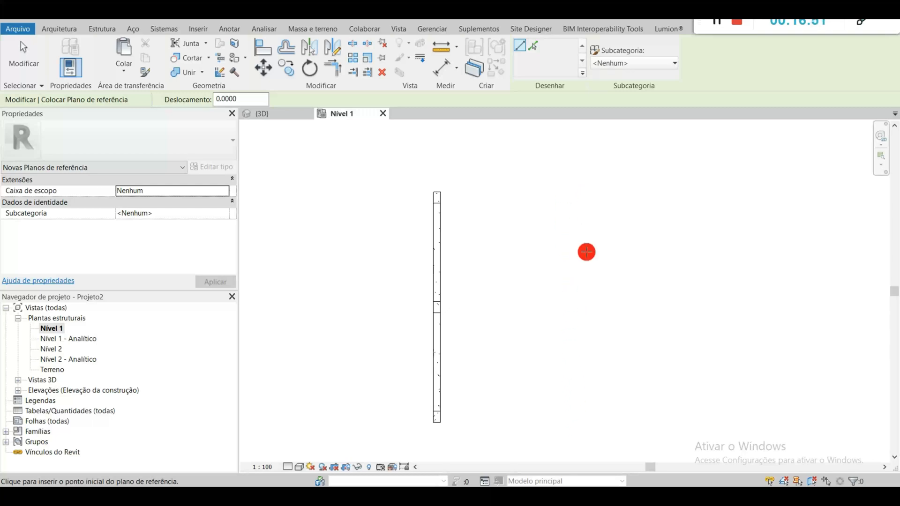
Step: Place a chained aligned dimension between the centres of the three columns, left of the beam in the Nível 1 plan
key("Escape")
key("Escape")
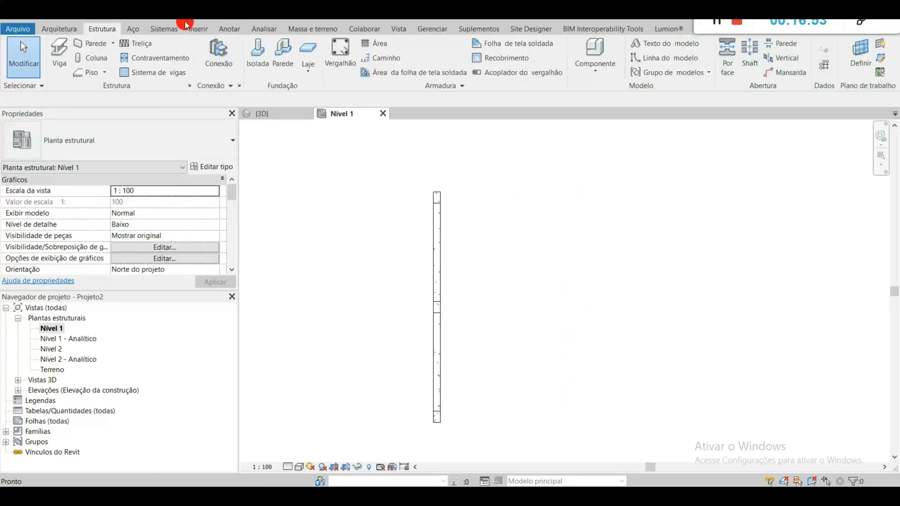
key("d")
key("i")
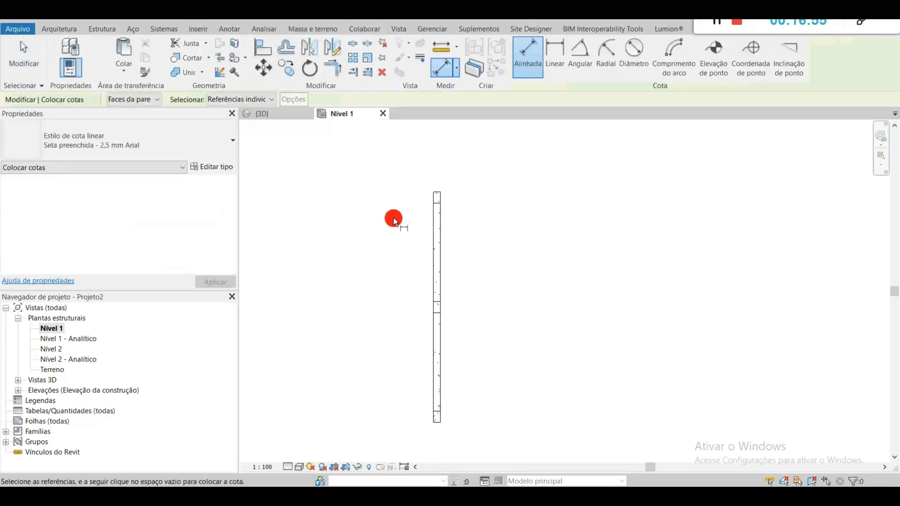
scroll(436, 199, "up", 8)
left_click(448, 192)
scroll(462, 300, "down", 7)
middle_click_drag(440, 331, 447, 192)
left_click(452, 253)
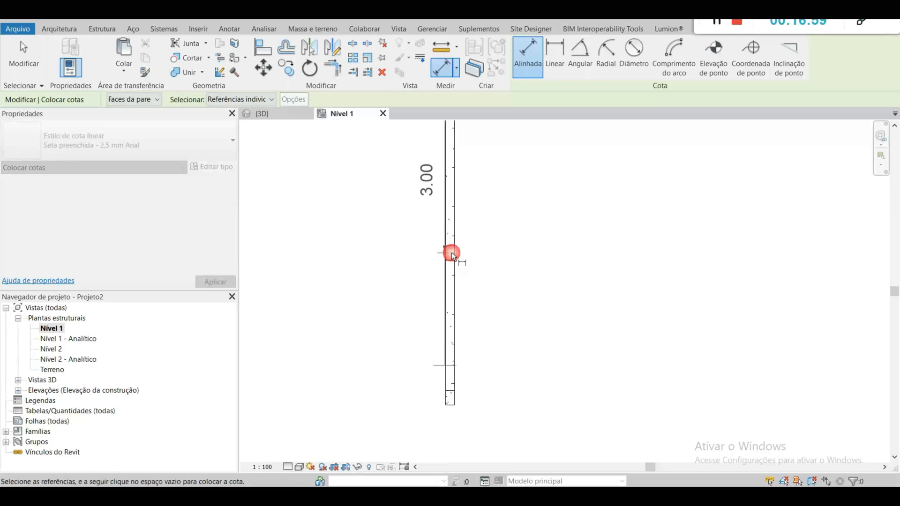
left_click(410, 356)
middle_click_drag(392, 257, 416, 358)
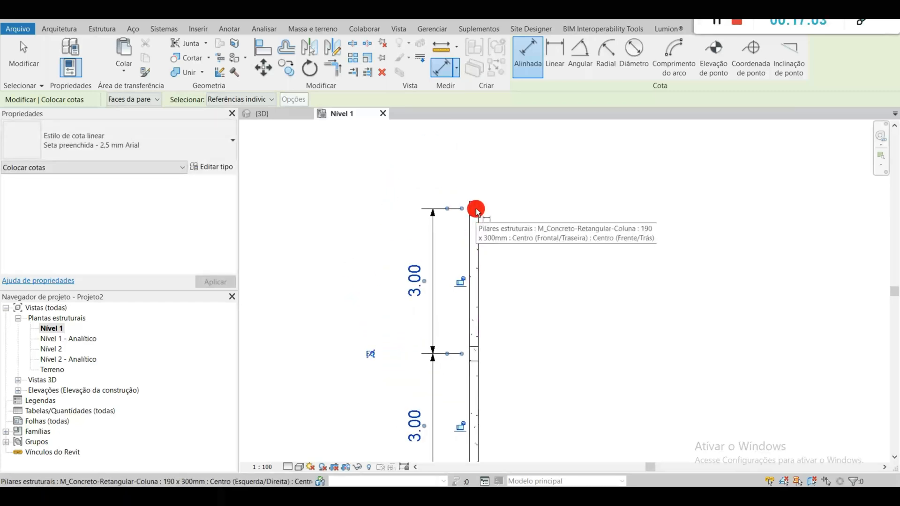
Step: Add an overall aligned dimension between the centres of the two end columns, outside the chained dimension
left_click(477, 209)
middle_click_drag(478, 354, 482, 211)
left_click(483, 356)
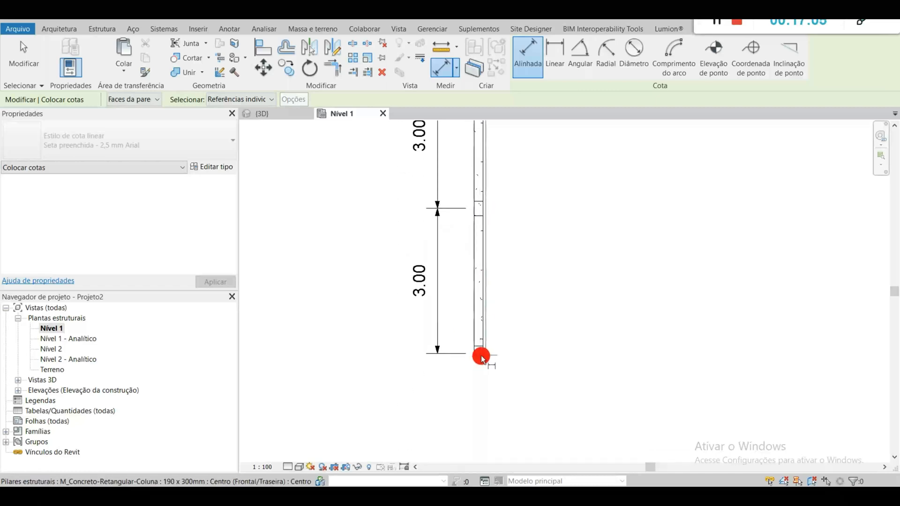
left_click(386, 322)
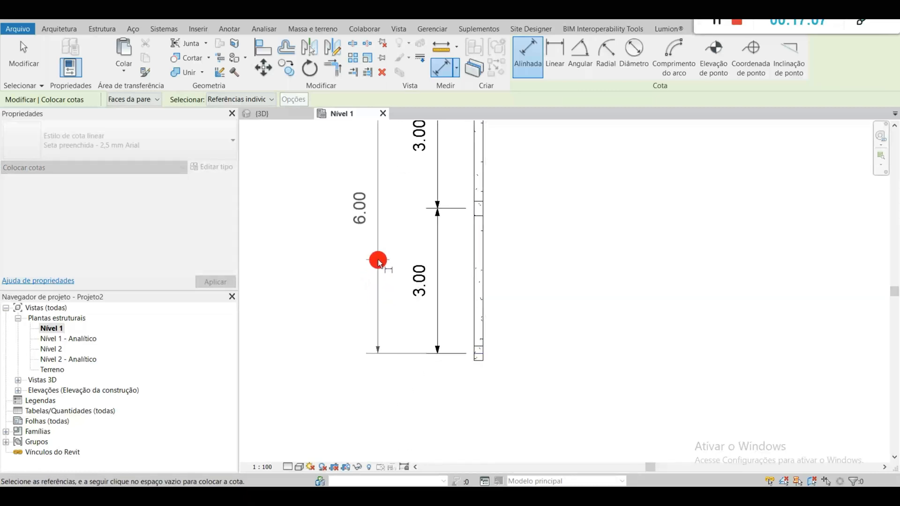
left_click(392, 257)
mouse_move(507, 229)
middle_mouse_down()
mouse_move(486, 337)
mouse_move(489, 272)
middle_mouse_up()
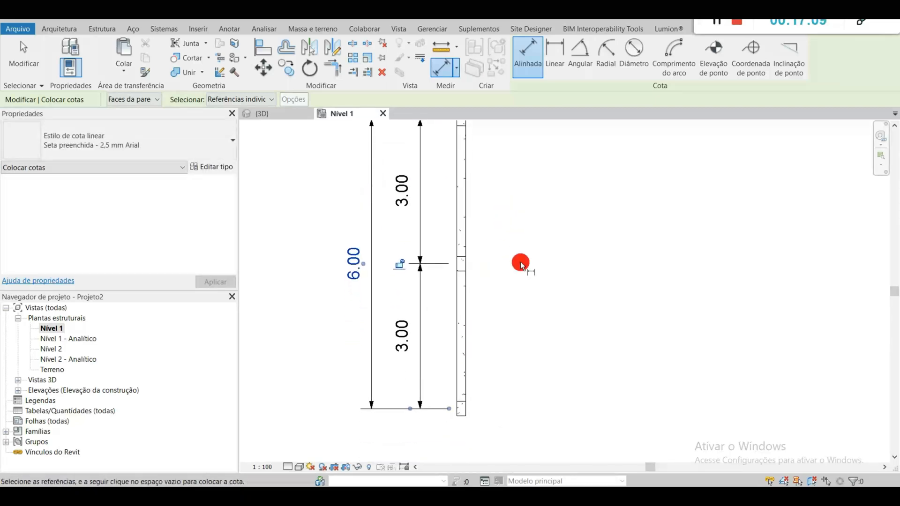
middle_click_drag(557, 216, 508, 263)
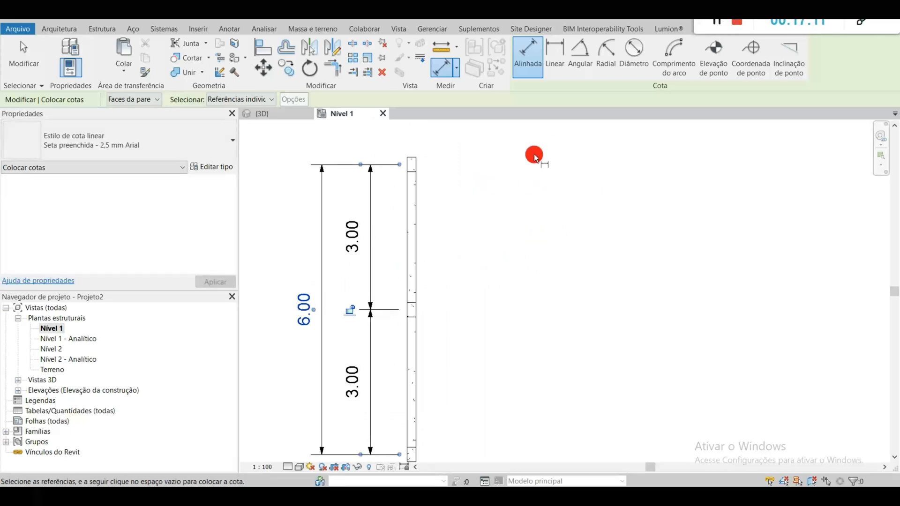
middle_click_drag(401, 316, 386, 296)
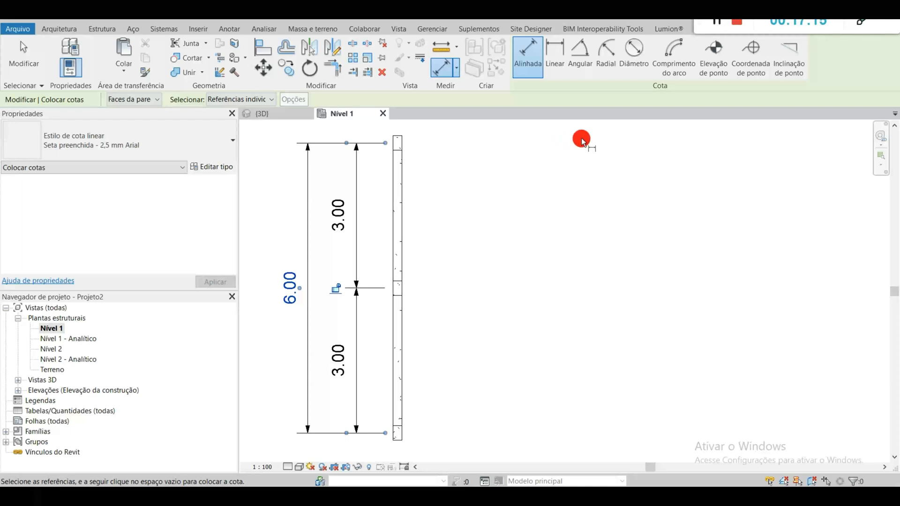
key("Escape")
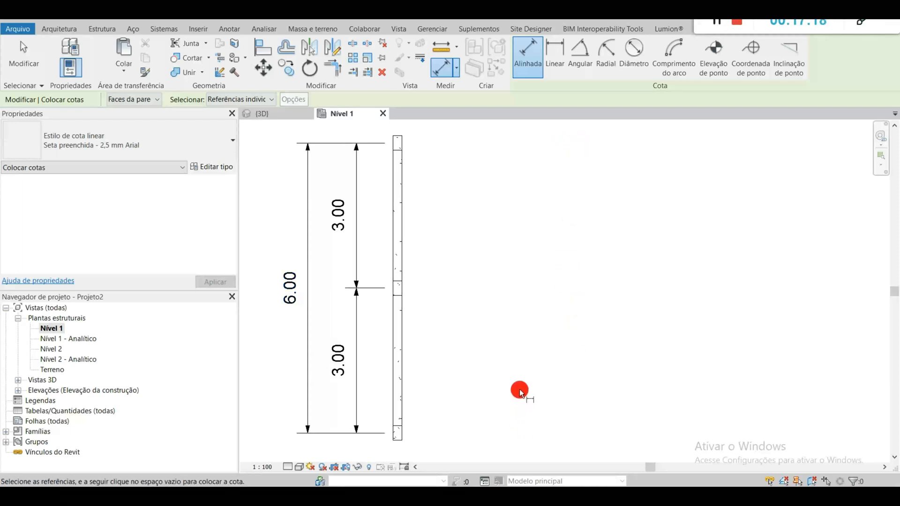
key("Escape")
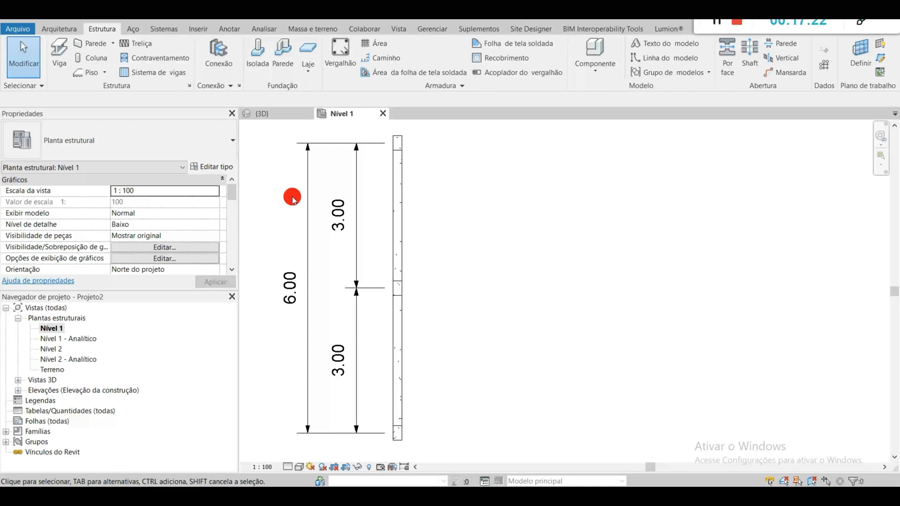
key("r")
key("p")
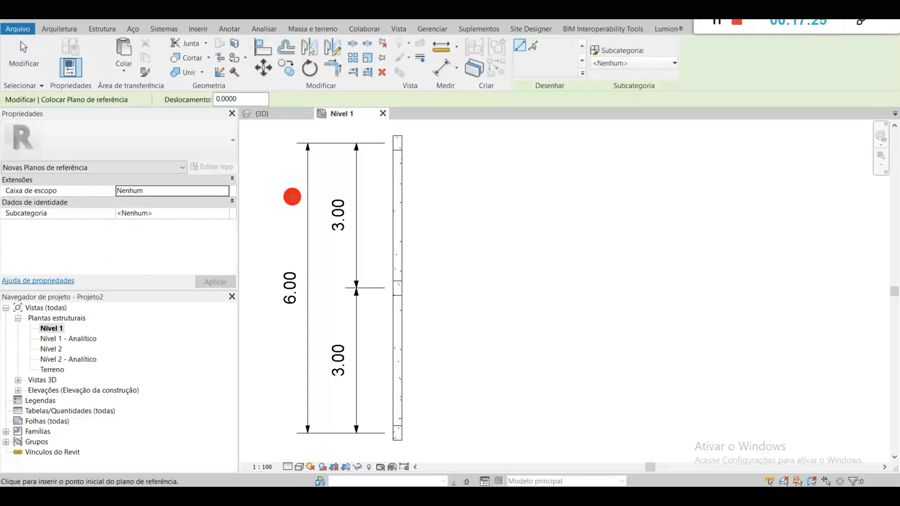
key("Escape")
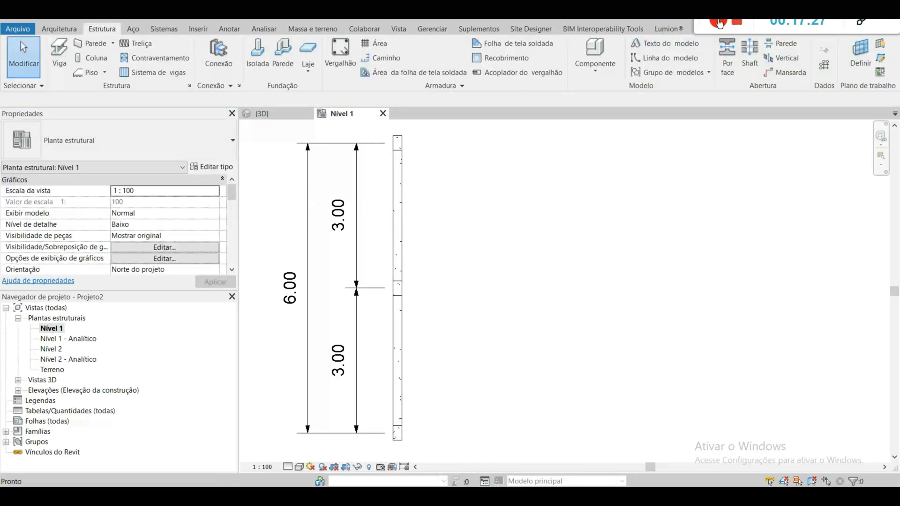
Step: Draw a vertical reference plane along the right side of the beam with an offset of 1.5, extending past the lower end column
scroll(686, 40, "up", 1)
left_click(100, 28)
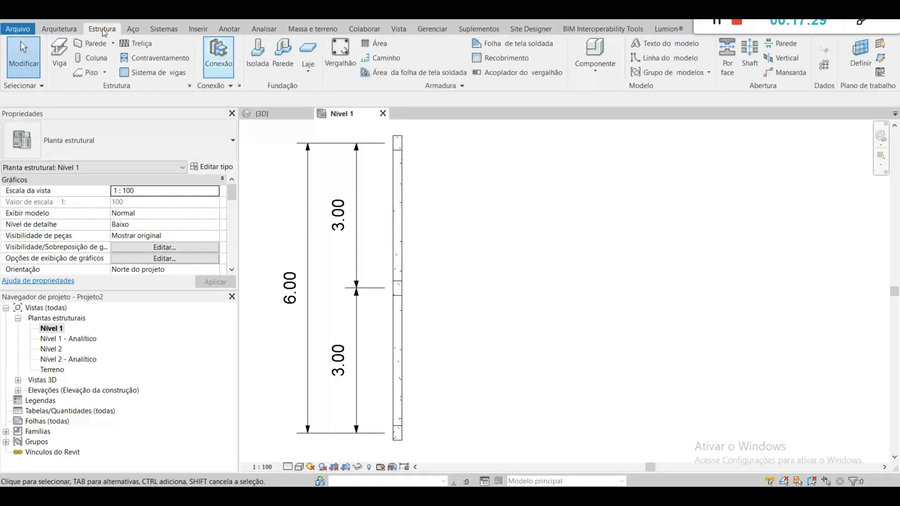
left_click(59, 29)
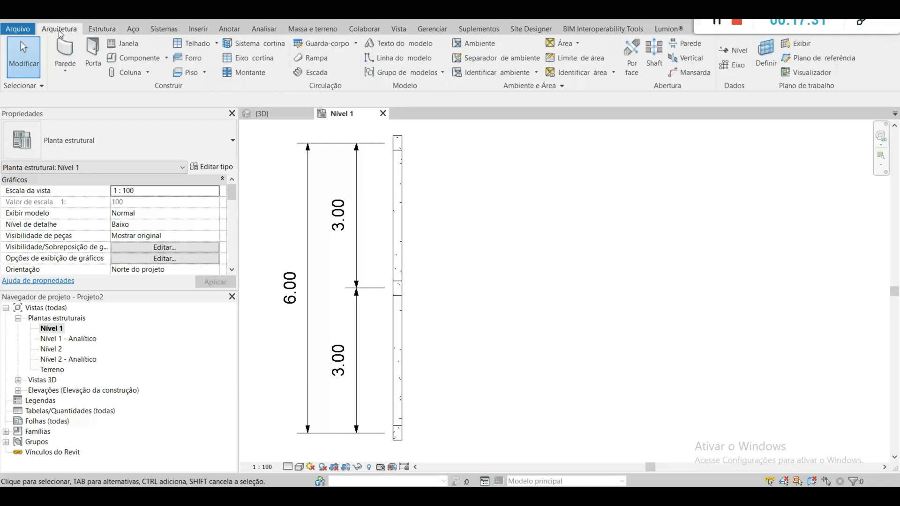
left_click(839, 58)
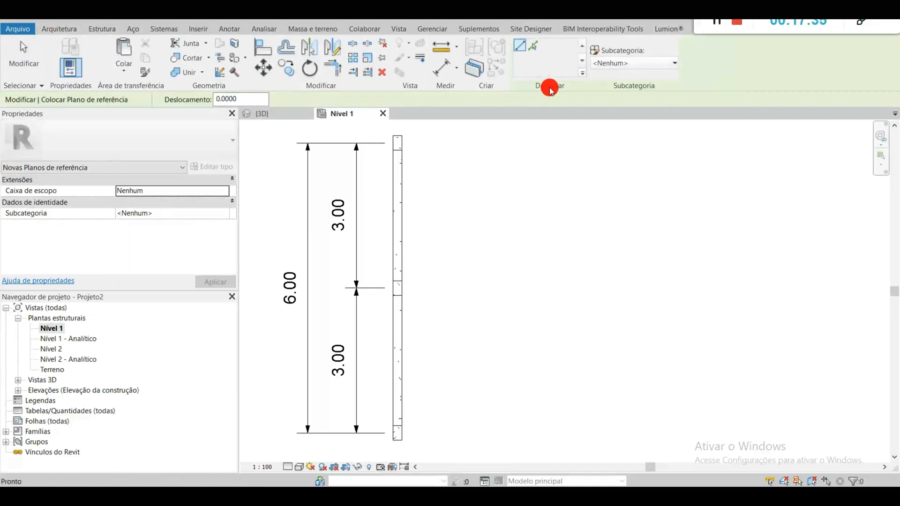
type("1")
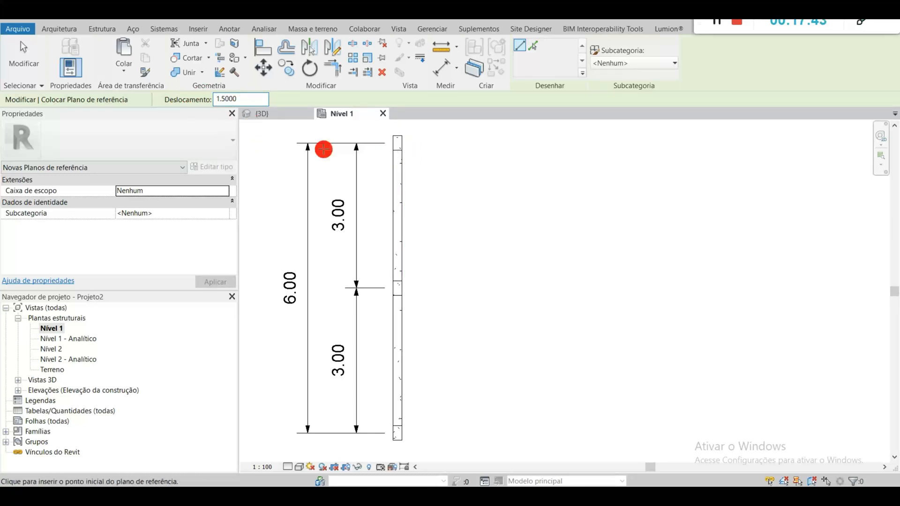
scroll(393, 147, "up", 2)
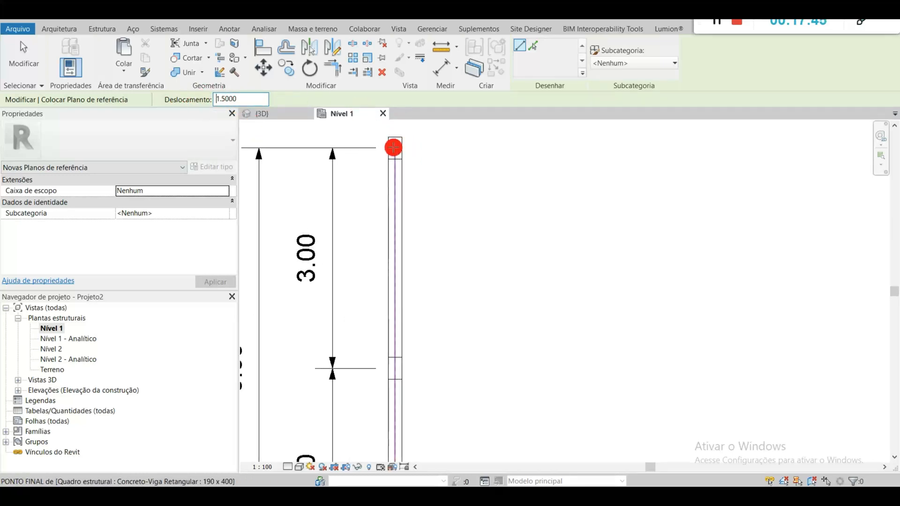
mouse_move(394, 149)
middle_mouse_down()
mouse_move(512, 148)
mouse_move(499, 151)
middle_mouse_up()
left_click(503, 150)
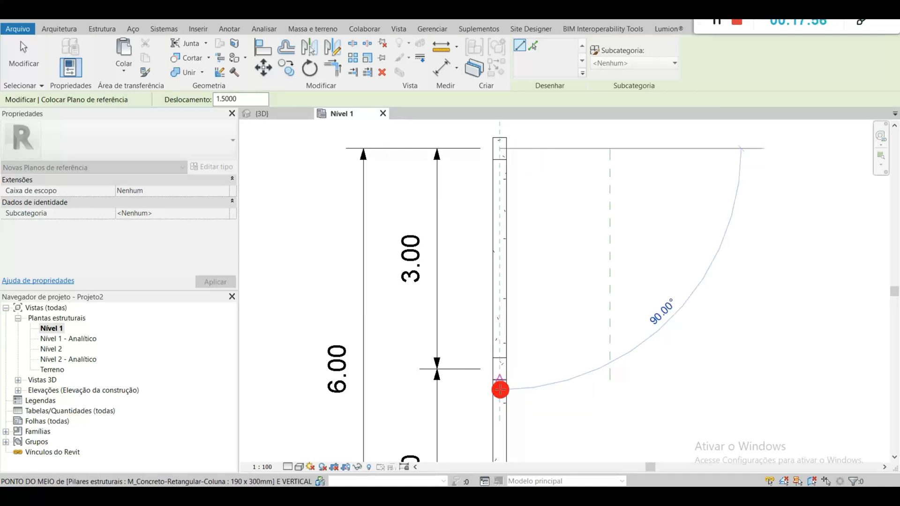
scroll(498, 394, "down", 1)
middle_click_drag(496, 399, 478, 211)
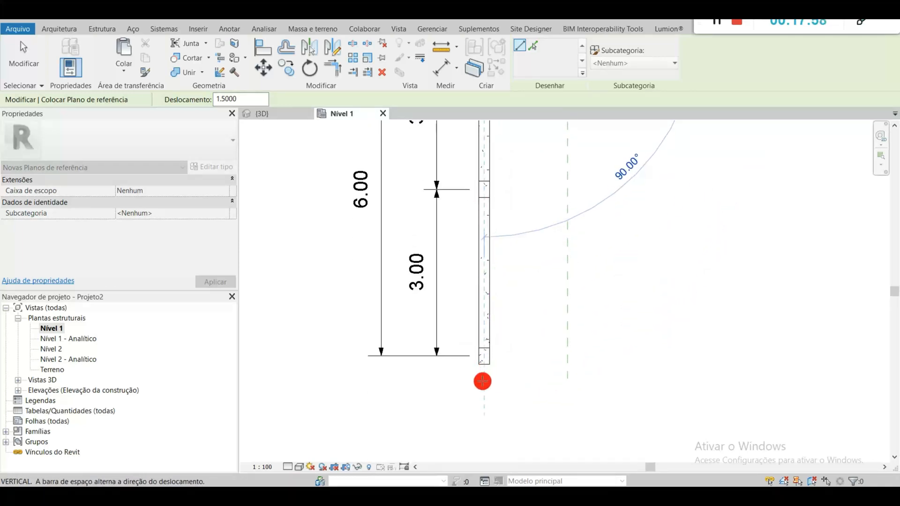
left_click(478, 418)
key("Escape")
key("Escape")
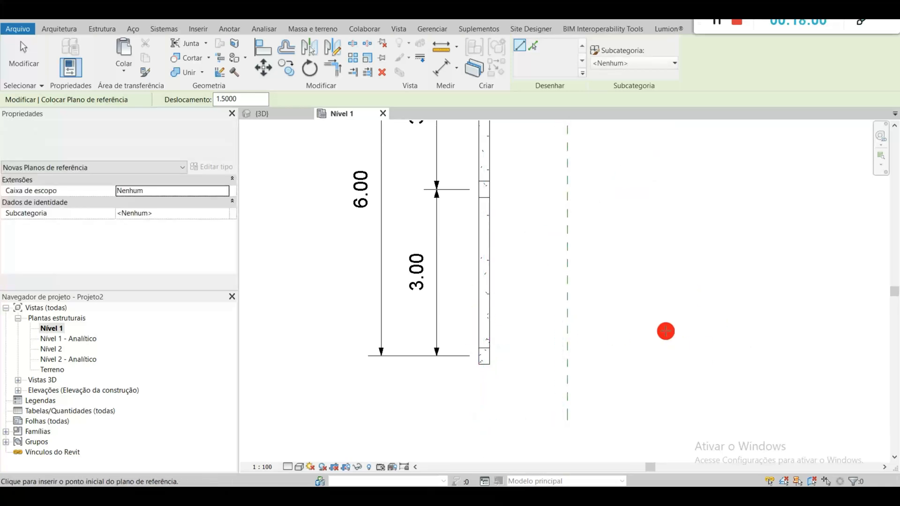
Step: Select the dimensioned frame in plan and filter out Cotas, keeping Pilares estruturais and Quadro estrutural (Outro)
scroll(630, 263, "down", 2)
middle_click_drag(629, 255, 533, 319)
left_click_drag(504, 419, 408, 241)
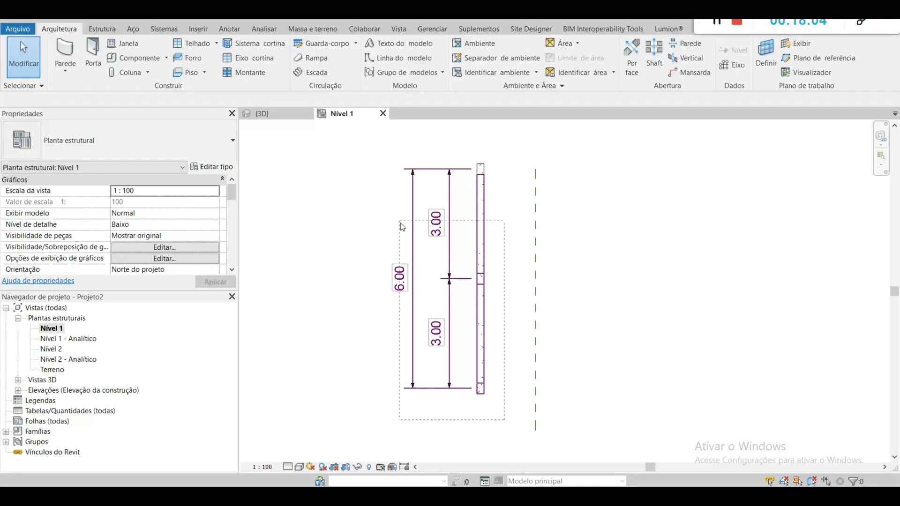
left_click_drag(355, 138, 348, 129)
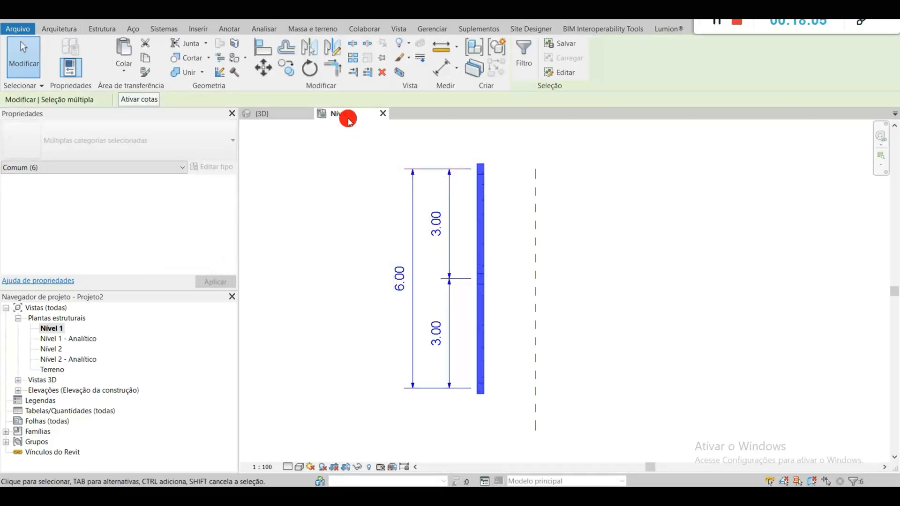
left_click(537, 50)
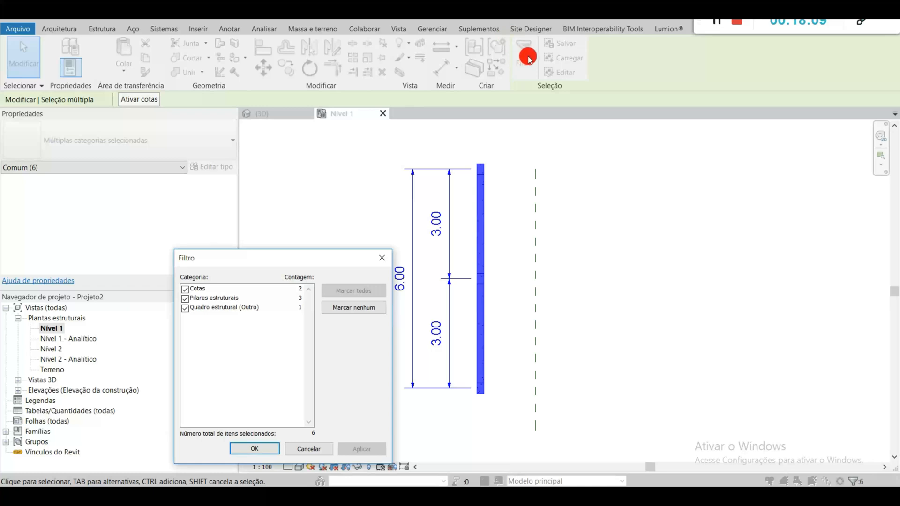
left_click(185, 289)
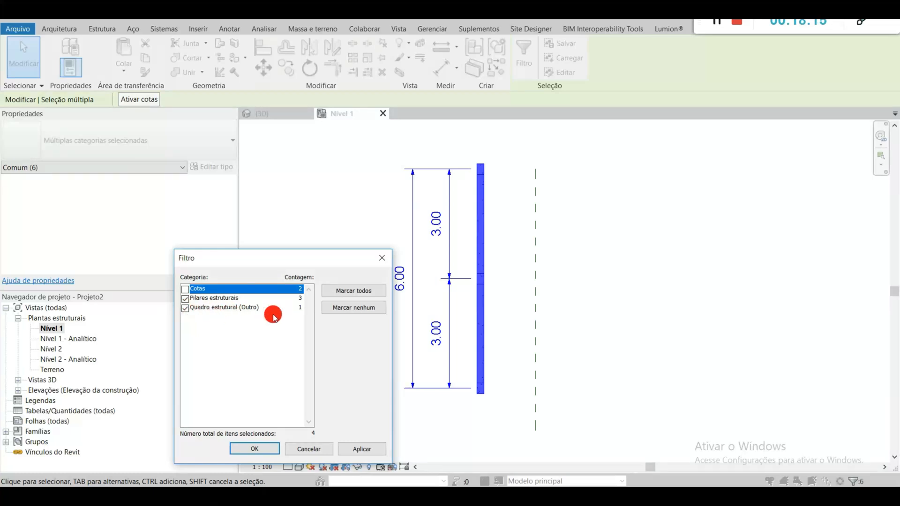
left_click(185, 308)
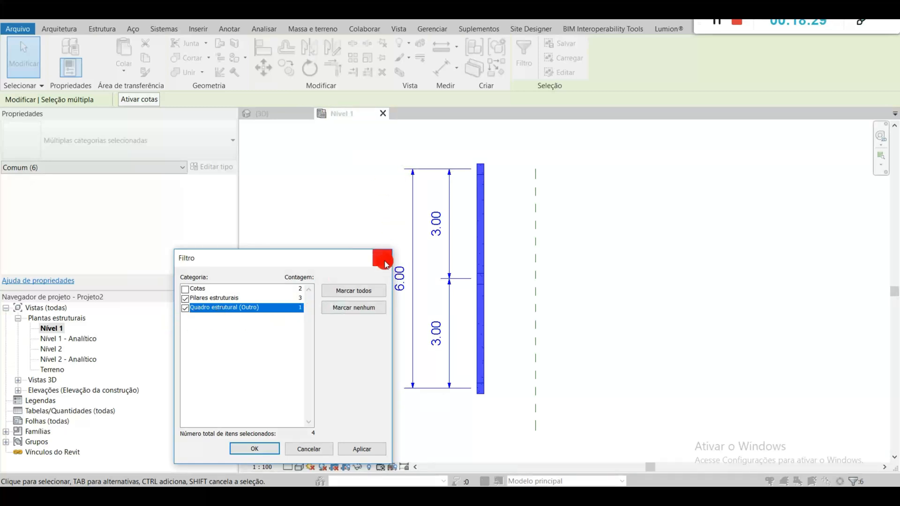
left_click(264, 449)
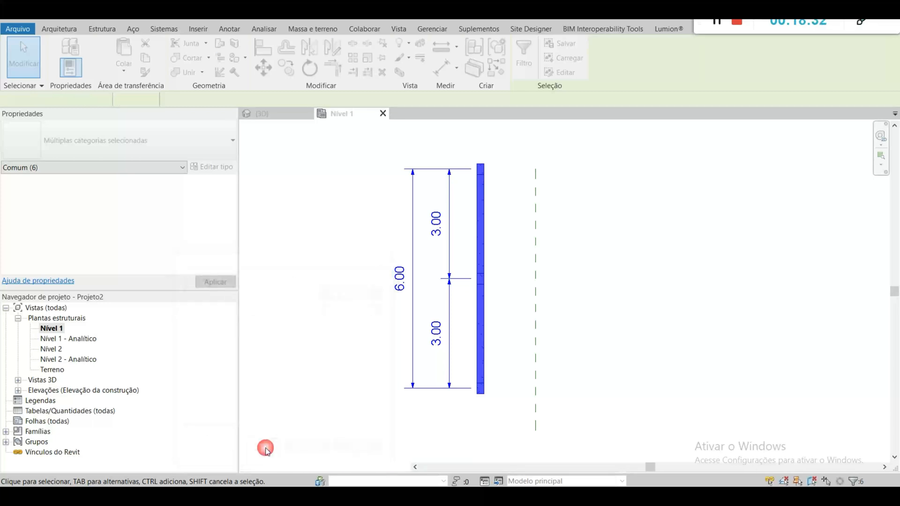
Step: Tile the 3D and Nível 1 views side by side and add the upper beam to the selection
left_click(276, 115)
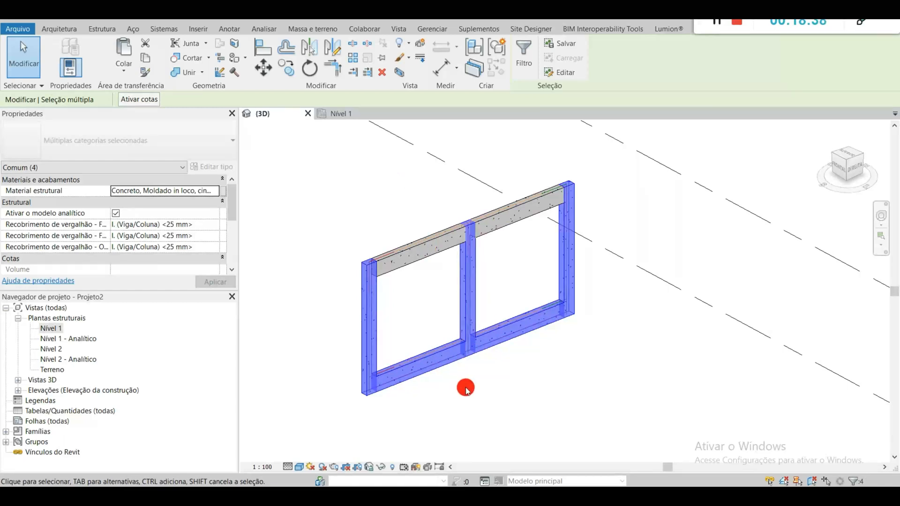
key("w")
key("t")
middle_click_drag(434, 366, 380, 392)
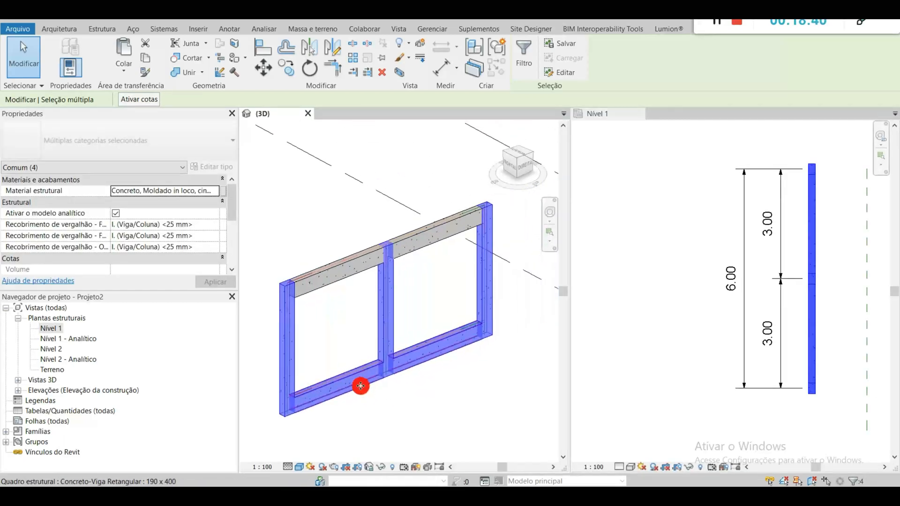
left_click(345, 266, "ctrl")
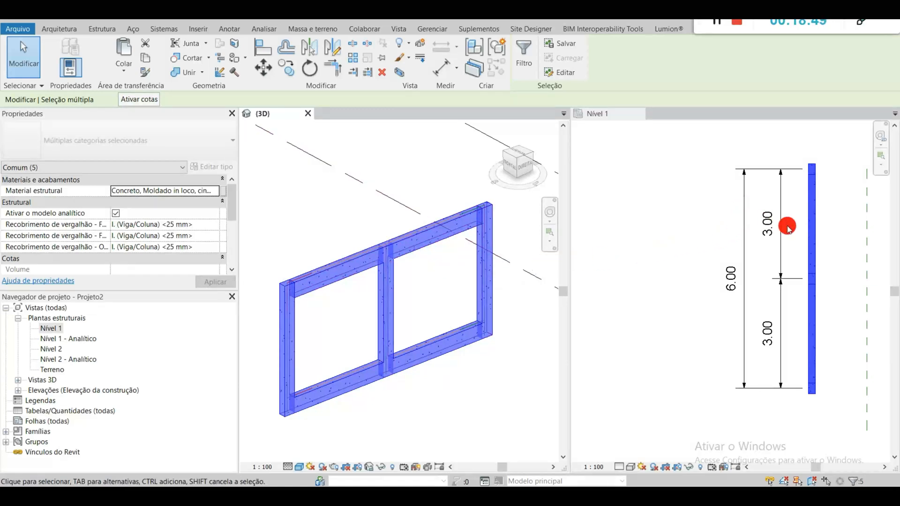
Step: Mirror a copy of the selected frame about the vertical reference plane, clear the selection and show both frames in 3D
middle_click_drag(838, 248, 684, 262)
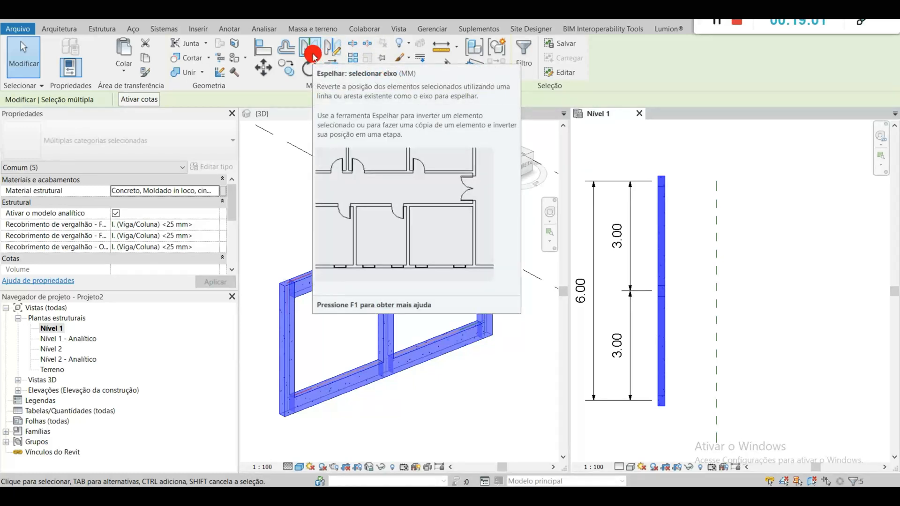
left_click(313, 55)
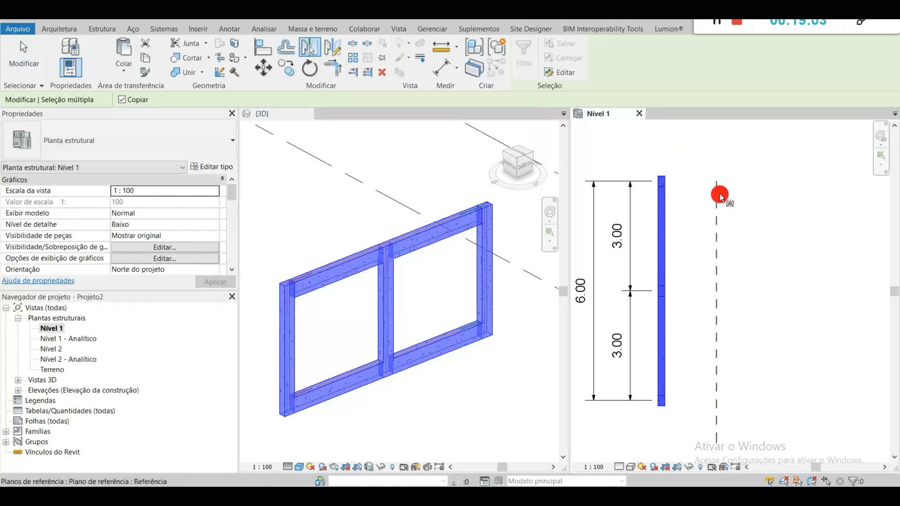
left_click(719, 195)
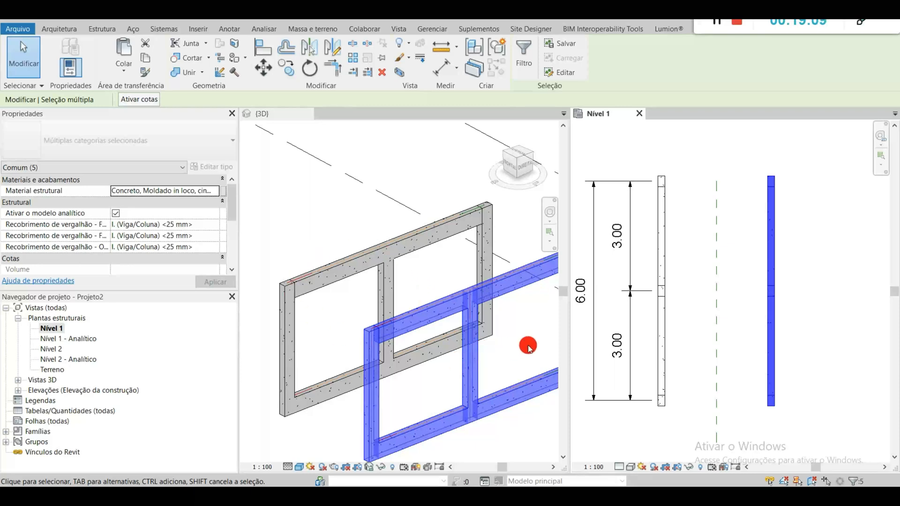
left_click(537, 328)
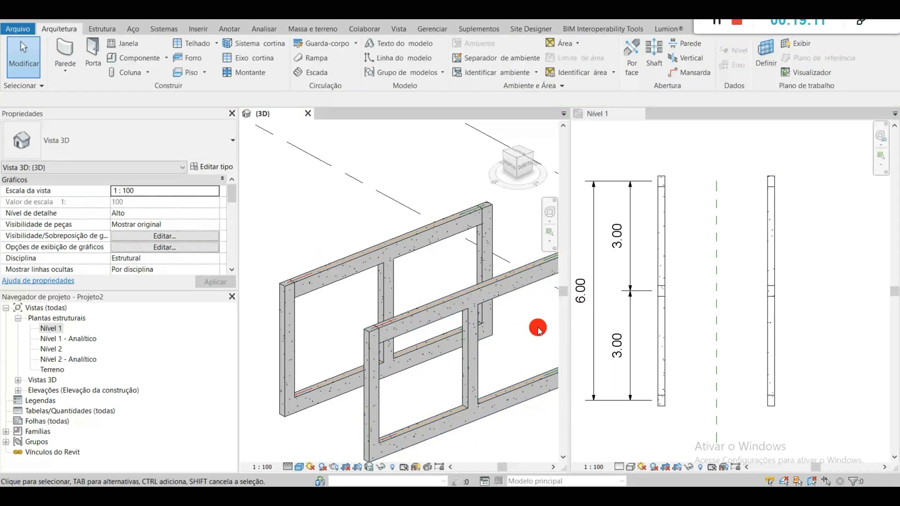
scroll(469, 310, "down", 1)
middle_click_drag(468, 309, 418, 325)
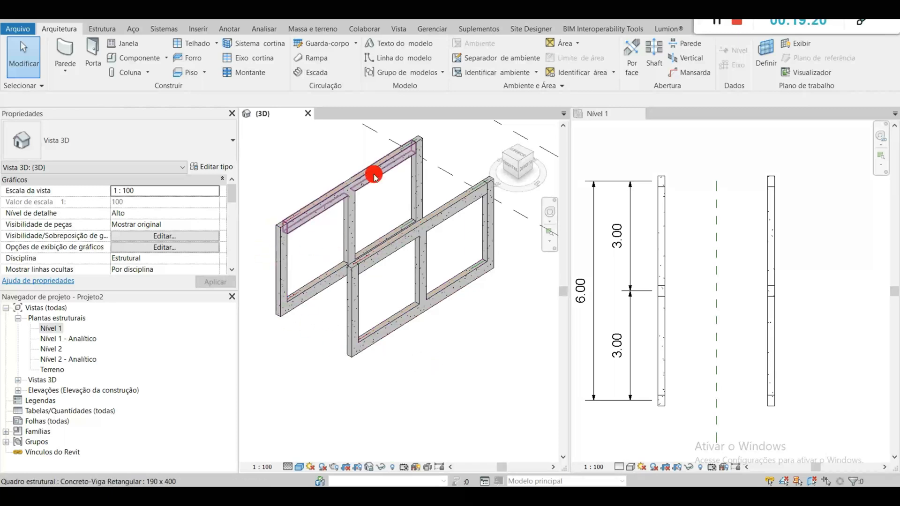
Step: Draw a 190 x 400 beam in the Nível 1 plan joining the lower end columns of both frames, and close the 3D view
left_click(377, 335)
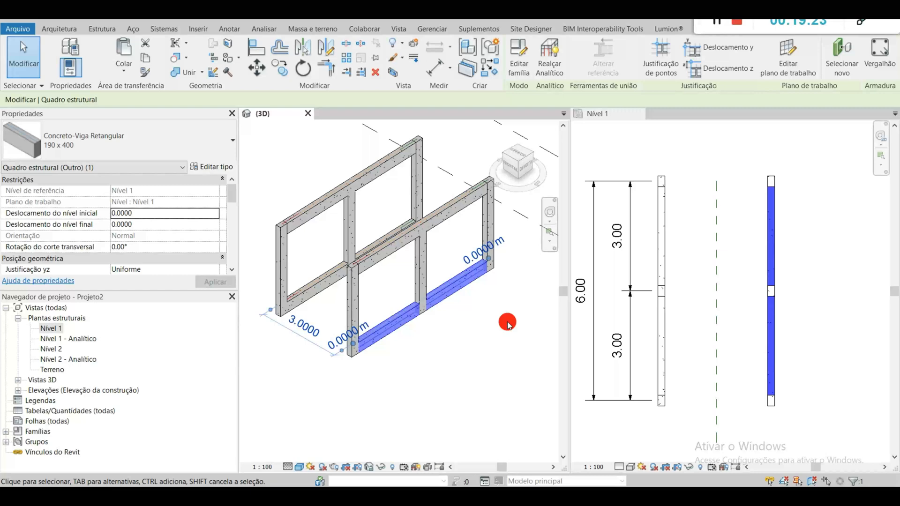
right_click(383, 336)
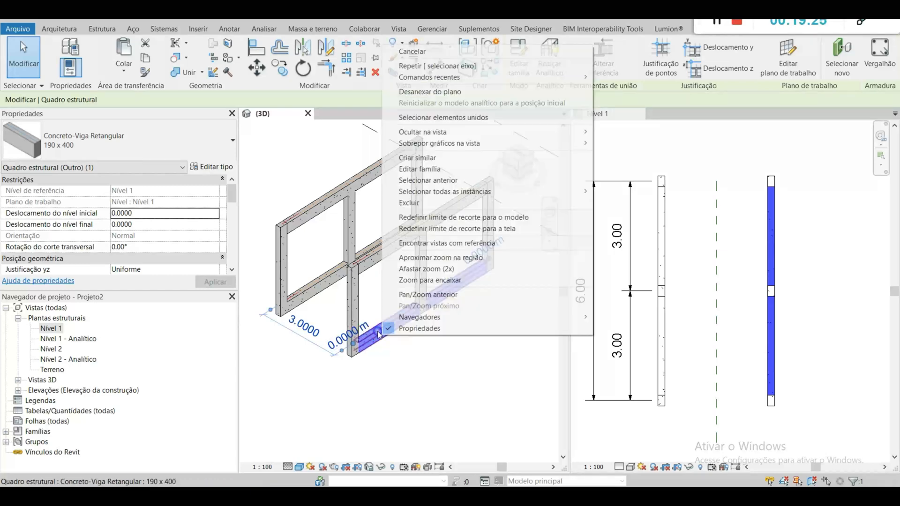
left_click(473, 158)
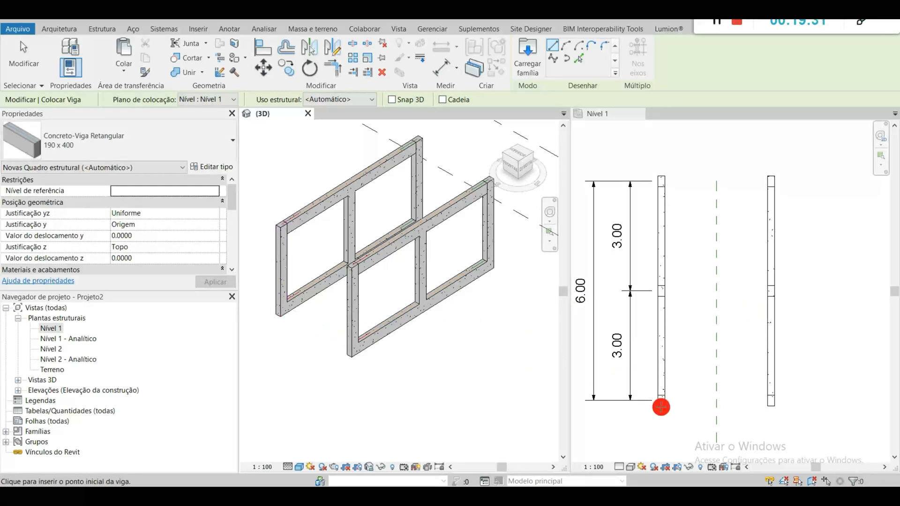
scroll(664, 411, "up", 2)
middle_click_drag(684, 403, 706, 306)
scroll(699, 307, "up", 3)
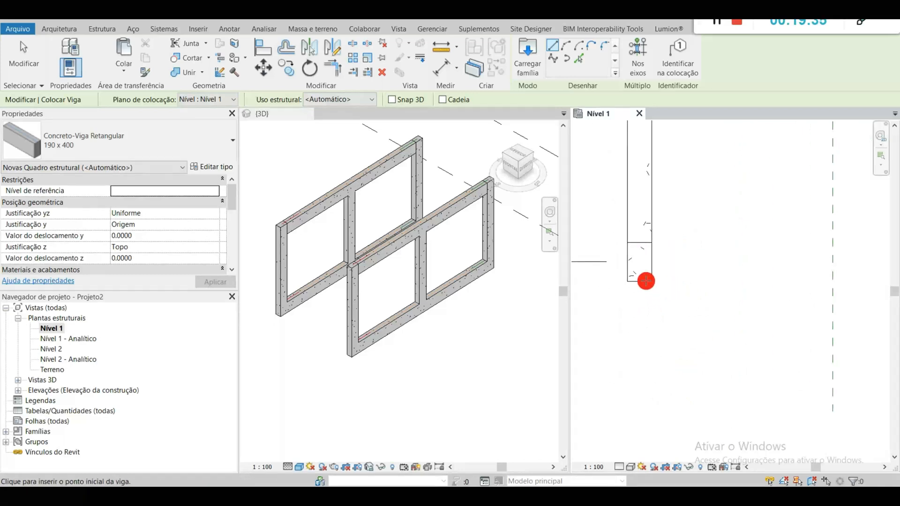
left_click(639, 264)
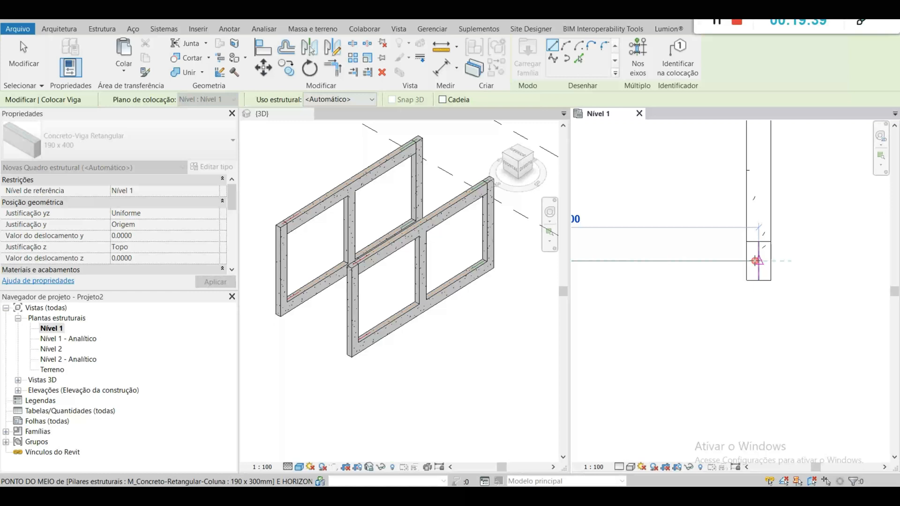
left_click(756, 261)
scroll(797, 356, "down", 2)
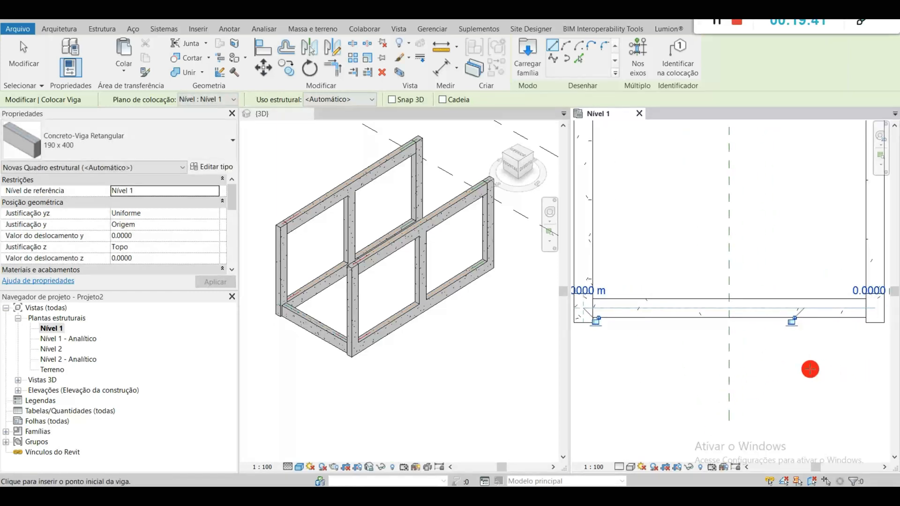
left_click(307, 113)
Step: Draw a diagonal trial beam about 0.94 m long across the lower cross beam and delete it
middle_click_drag(360, 255, 509, 254)
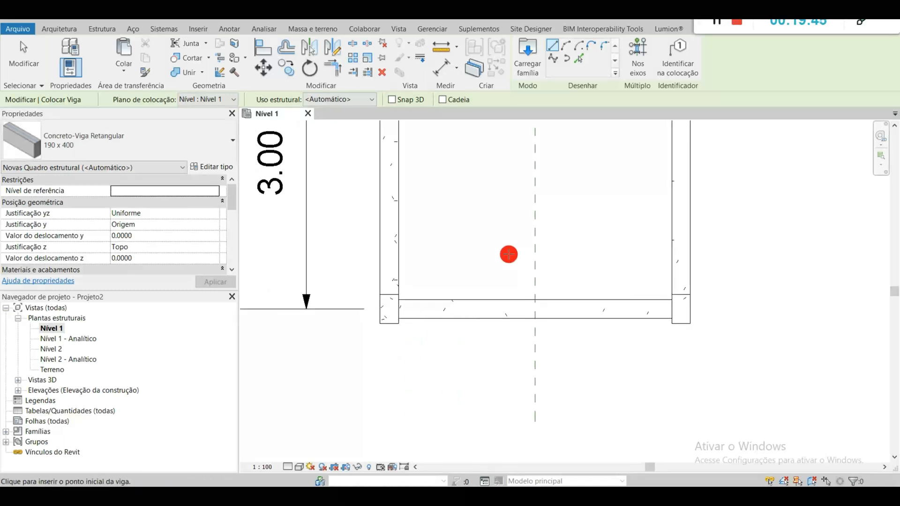
scroll(383, 325, "up", 3)
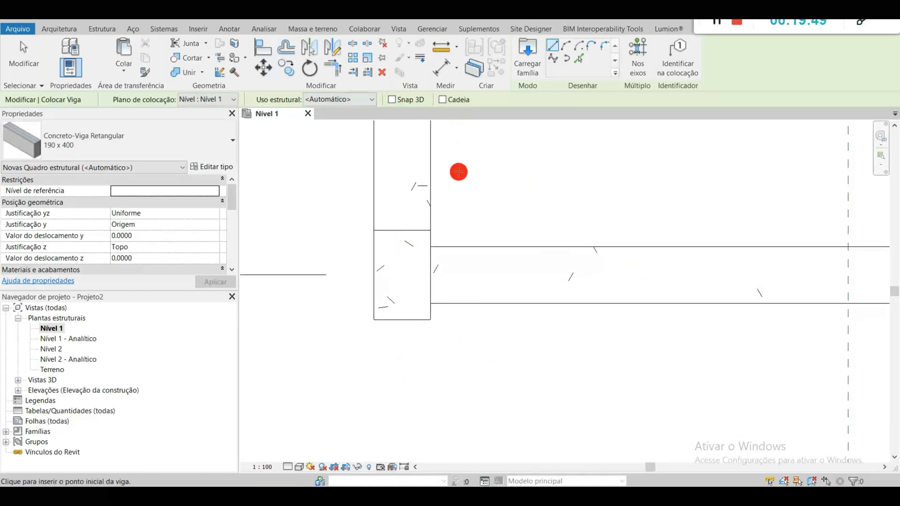
left_click(510, 188)
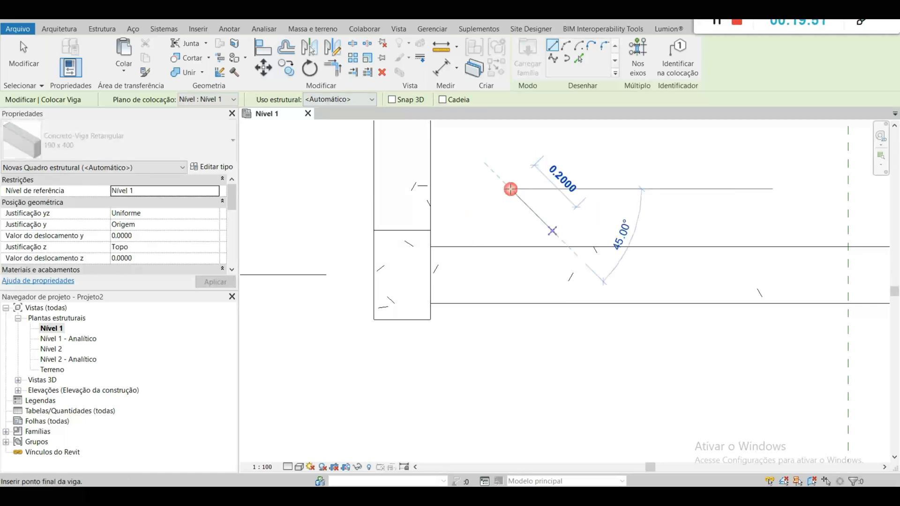
left_click(697, 395)
key("Escape")
key("Escape")
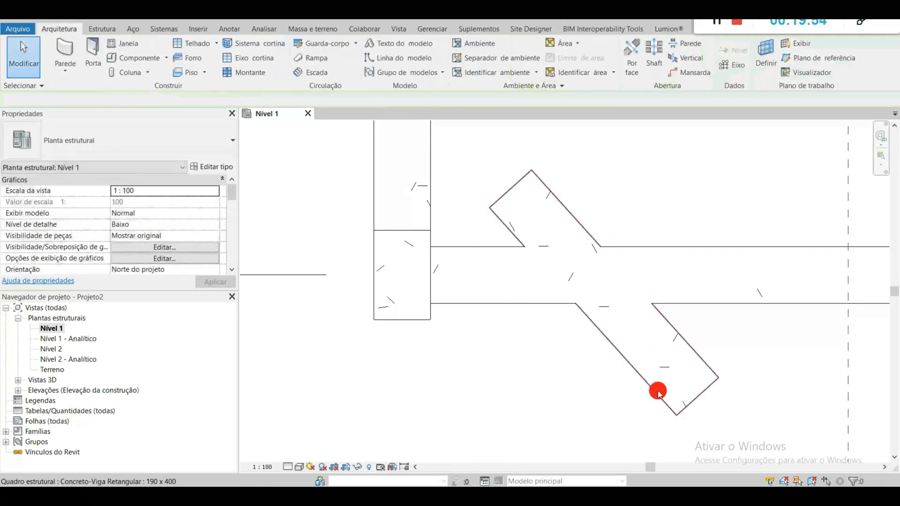
left_click(659, 391)
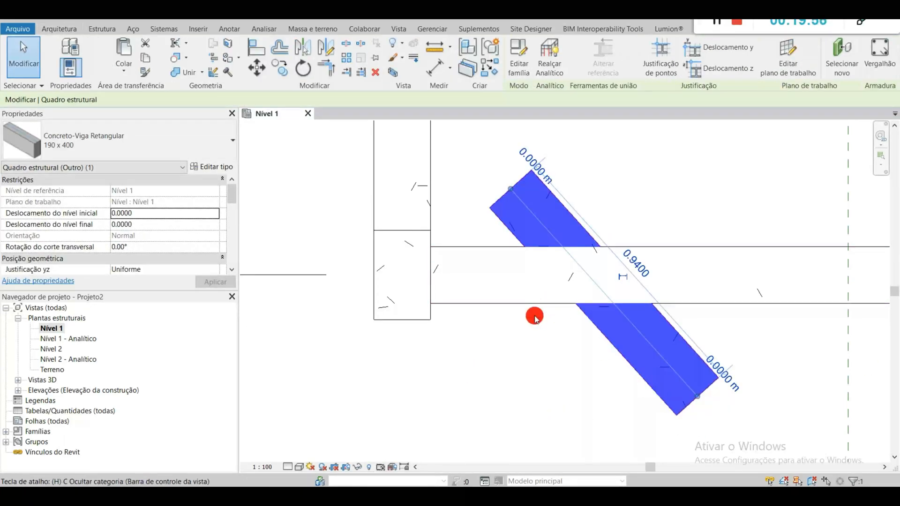
key("Delete")
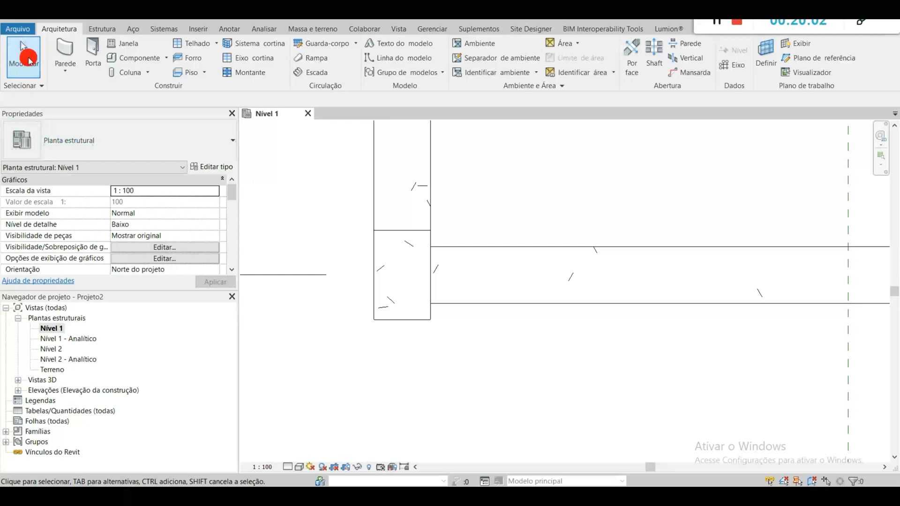
Step: Align the lower cross beam's outer face with the outer face of the lower end column
left_click(563, 307)
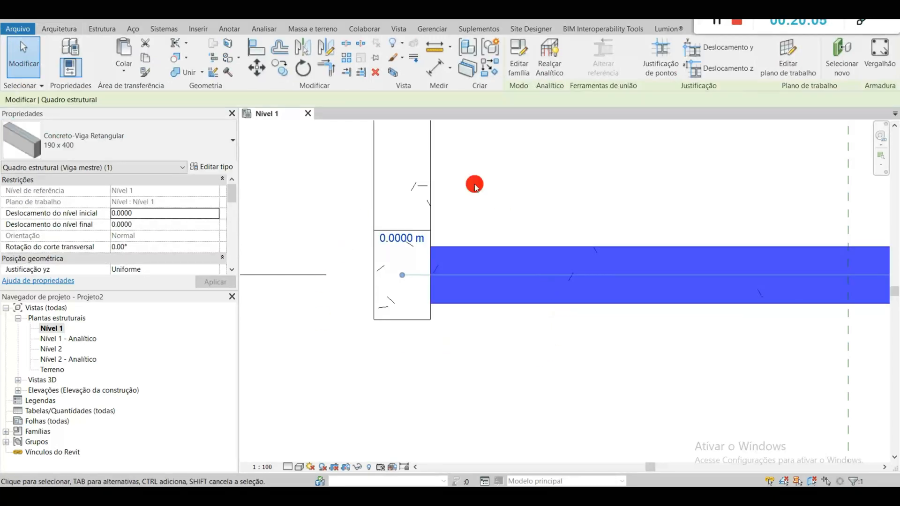
left_click(263, 50)
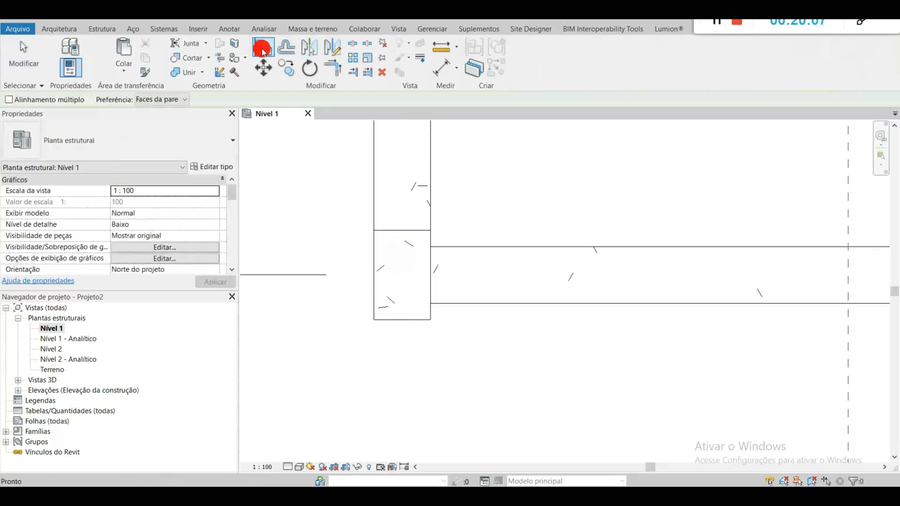
left_click(419, 323)
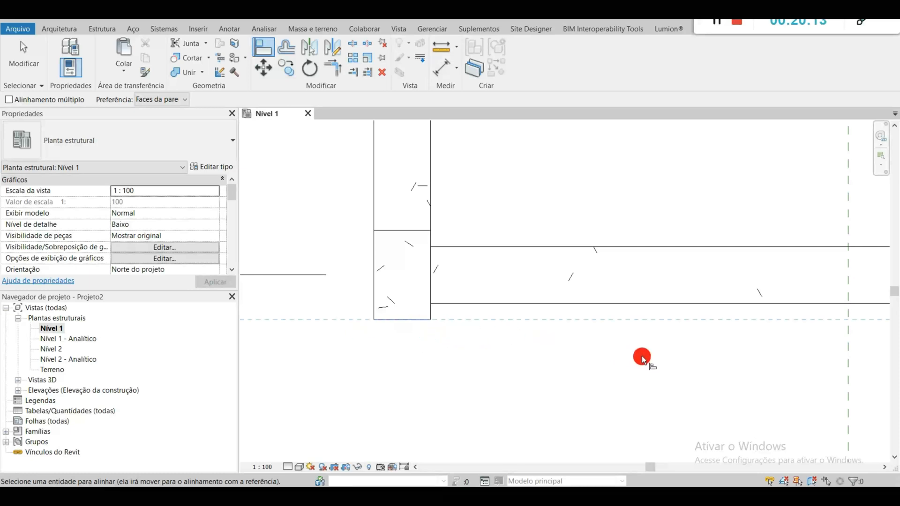
left_click(673, 304)
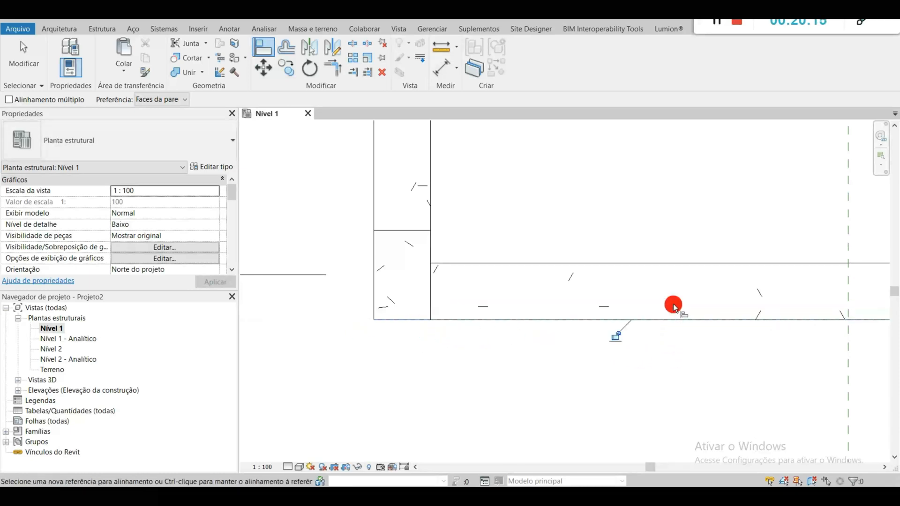
scroll(735, 345, "down", 5)
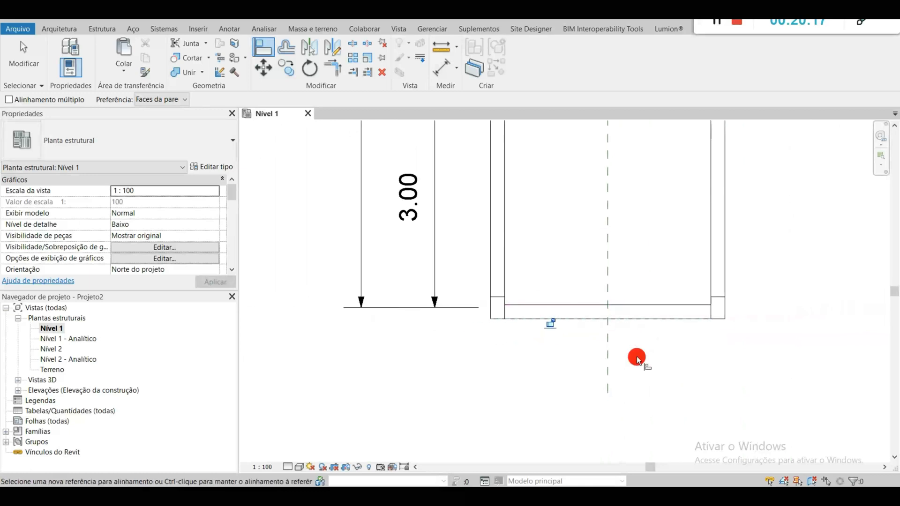
key("Escape")
key("Escape")
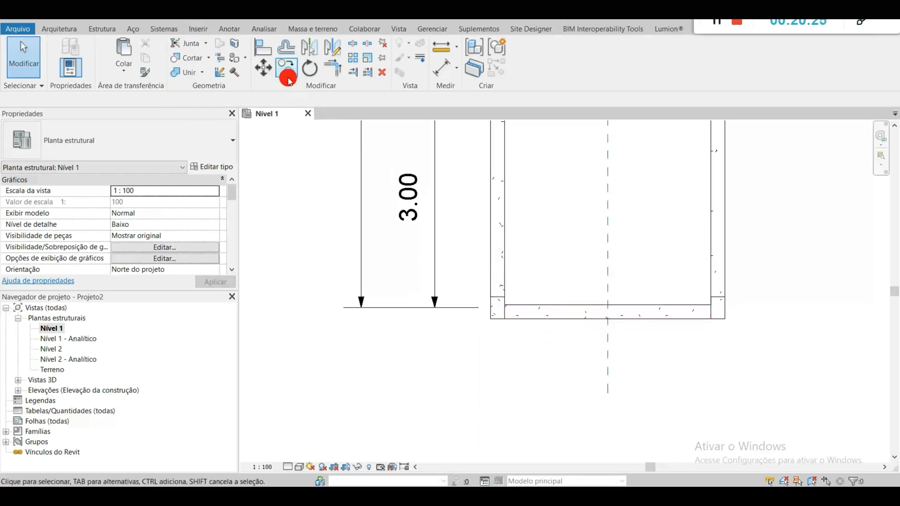
Step: Copy the cross beam in the 3D view and paste it aligned to Nível 2
left_click(230, 19)
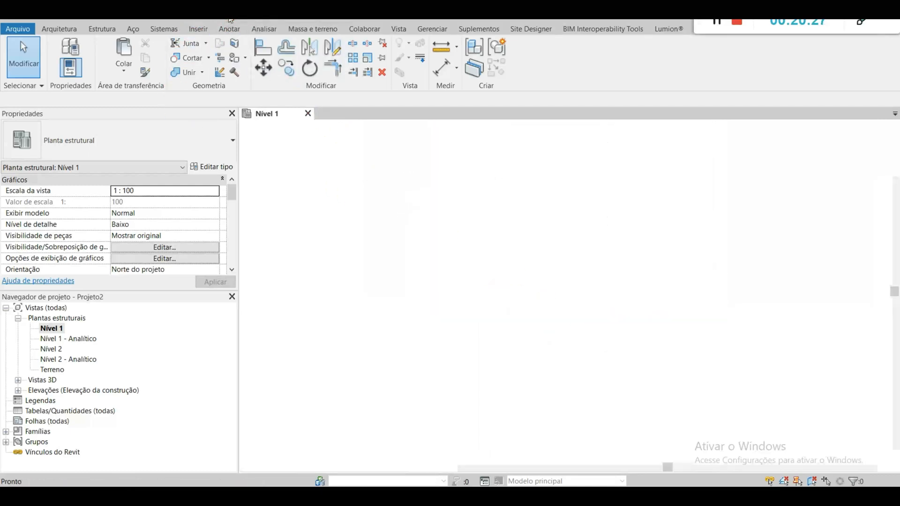
scroll(576, 332, "up", 6)
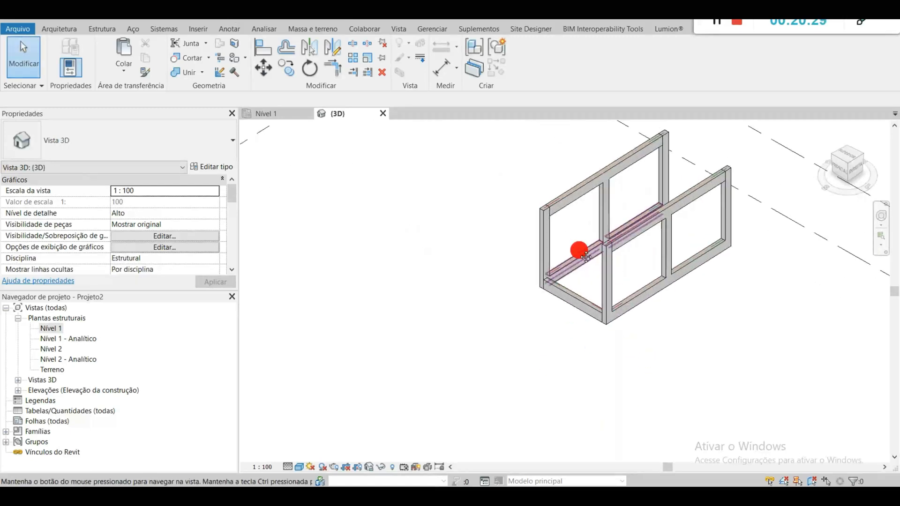
middle_click_drag(466, 361, 482, 278)
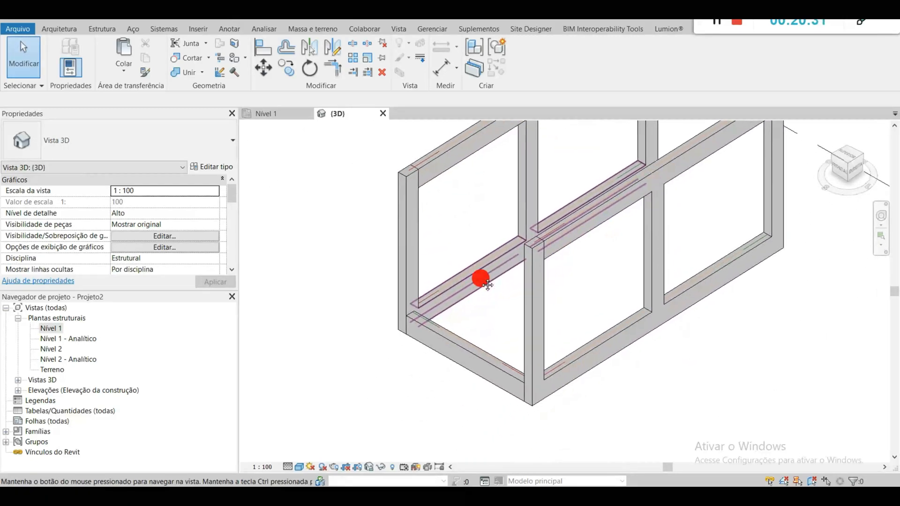
left_click(485, 354)
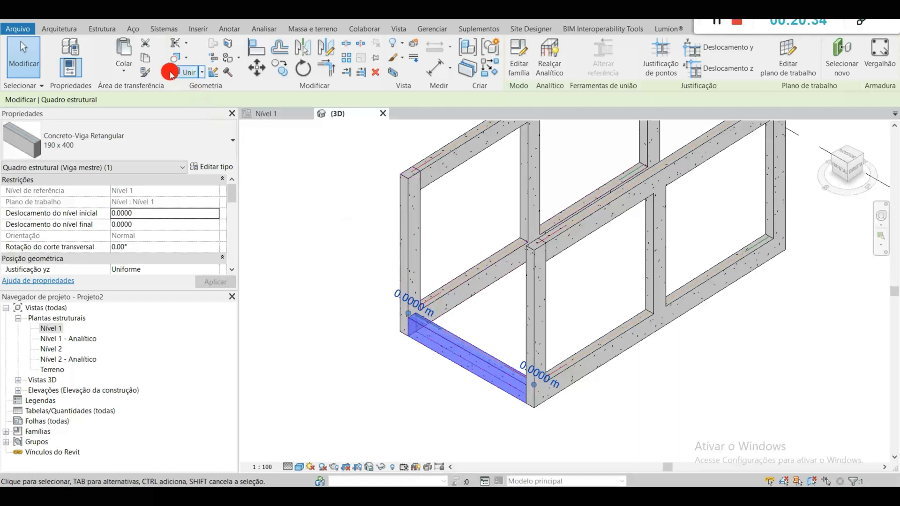
left_click(142, 58)
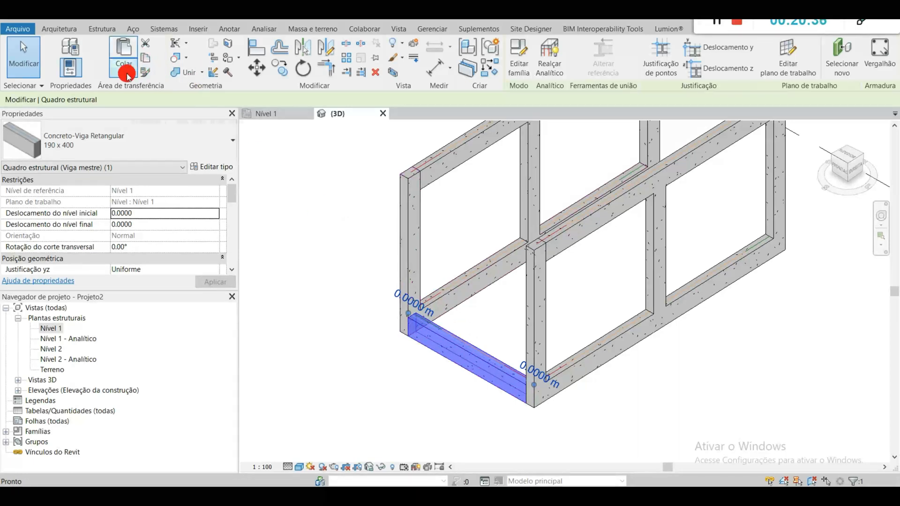
left_click(127, 75)
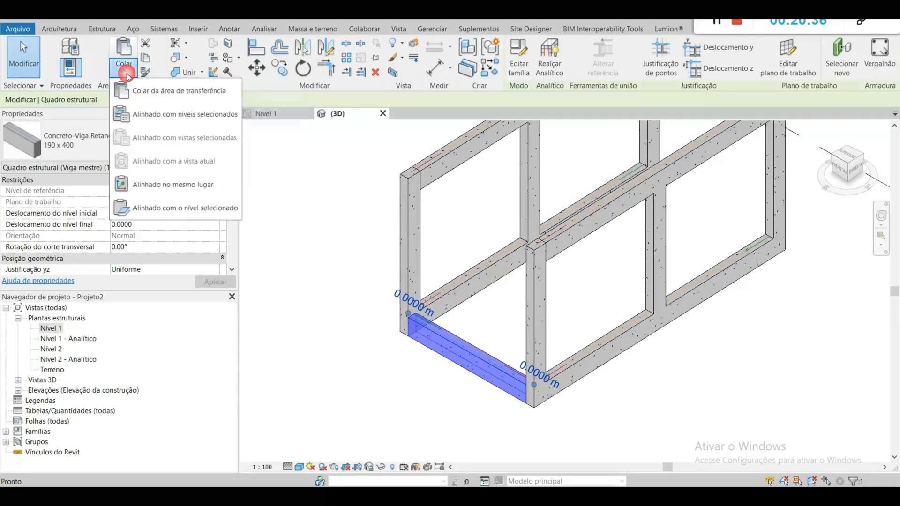
left_click(164, 115)
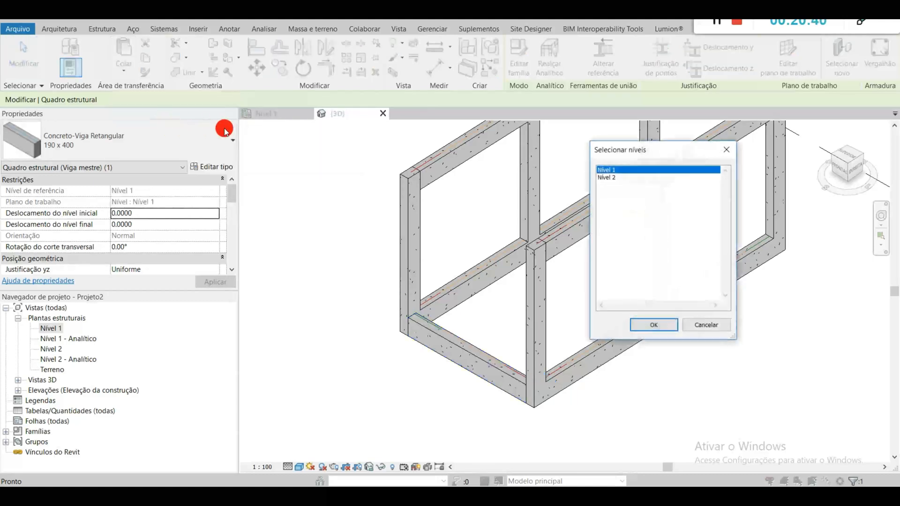
left_click(609, 181)
left_click(653, 325)
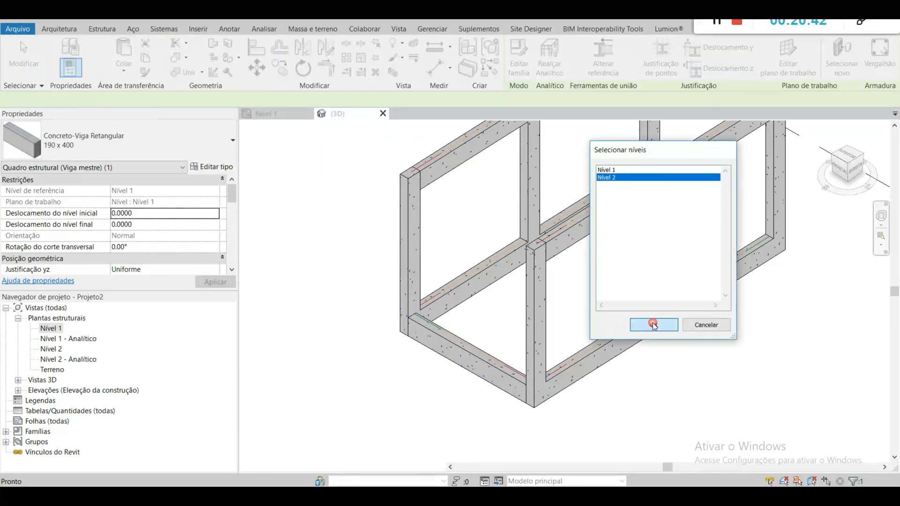
left_click(569, 309)
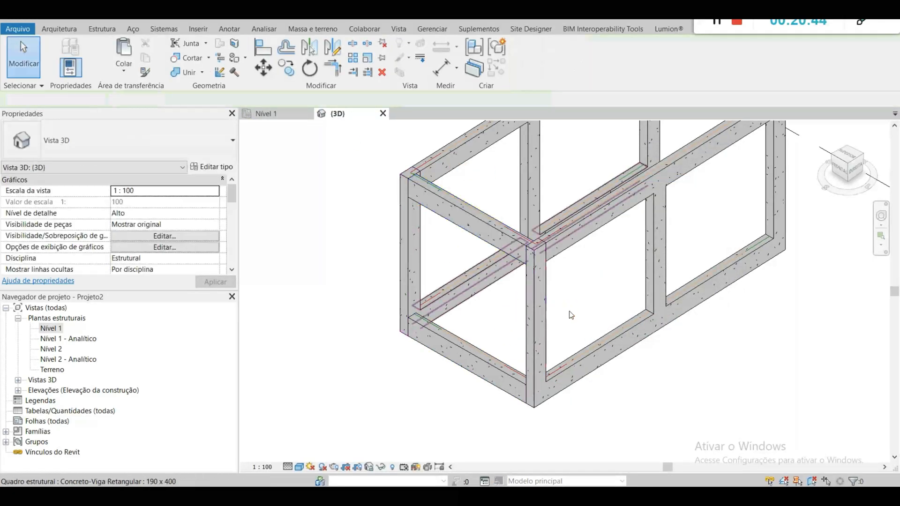
Step: Mirror a copy of both the Nível 1 and Nível 2 cross beams to the opposite end, about a horizontal axis drawn through the middle columns
scroll(519, 258, "up", 5)
mouse_move(647, 295)
middle_mouse_down("shift")
mouse_move(598, 302)
mouse_move(546, 270)
mouse_move(533, 277)
mouse_move(569, 296)
mouse_move(635, 233)
mouse_move(579, 276)
mouse_move(540, 396)
mouse_move(655, 114)
mouse_move(576, 458)
mouse_move(627, 380)
mouse_move(458, 413)
middle_mouse_up("shift")
scroll(640, 375, "down", 6)
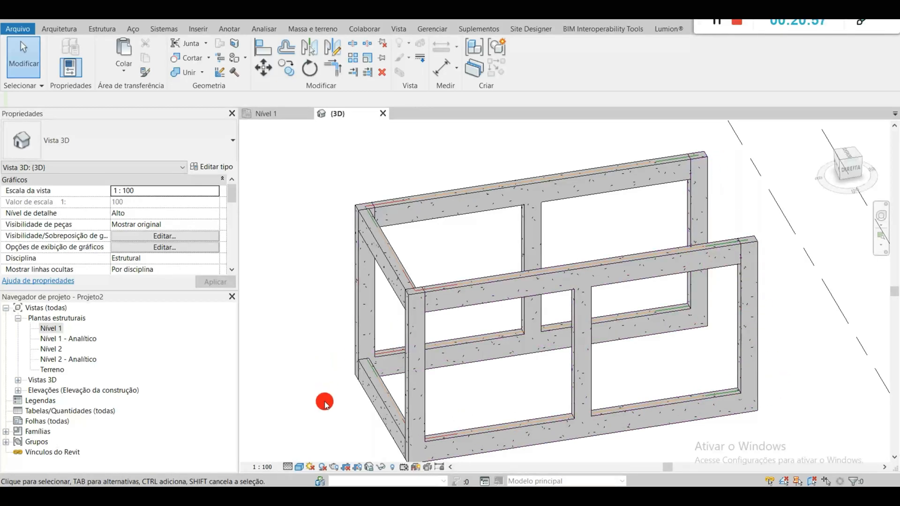
left_click(382, 260)
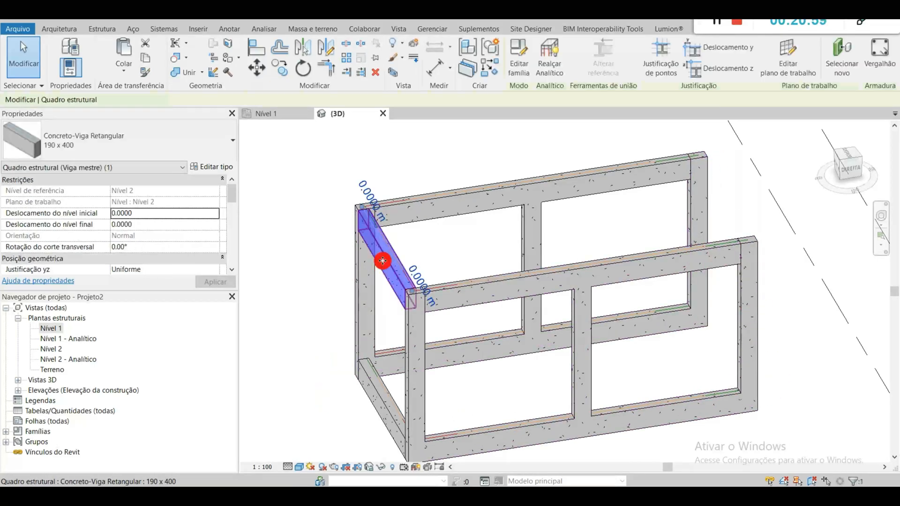
left_click(383, 399, "ctrl")
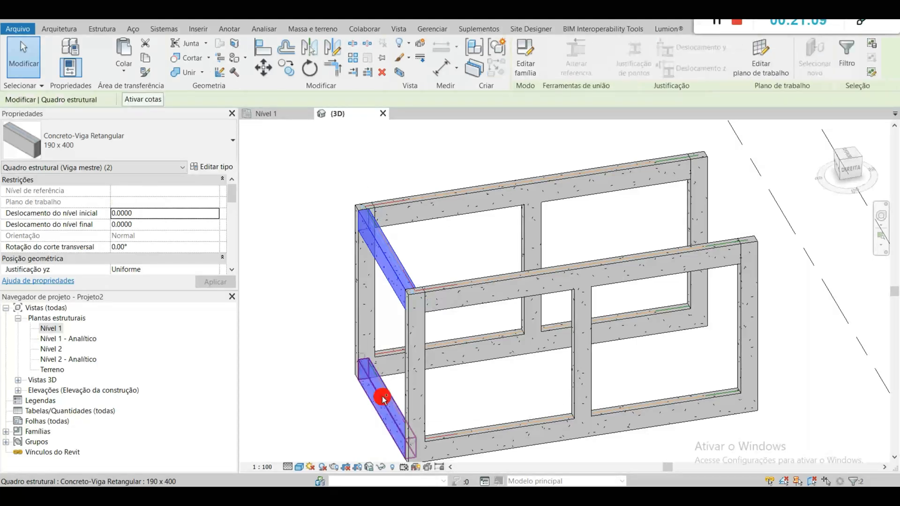
left_click(275, 117)
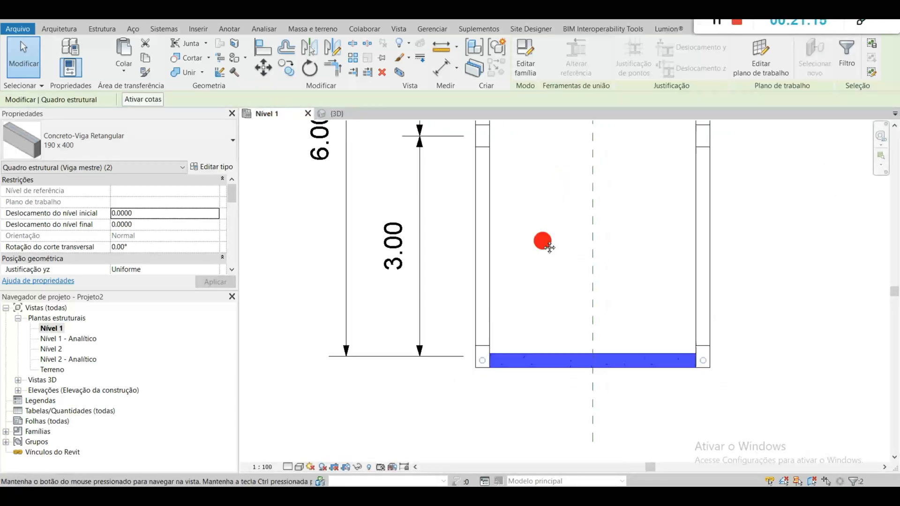
middle_click_drag(549, 204, 499, 296)
scroll(524, 380, "down", 2)
middle_click_drag(570, 398, 552, 371)
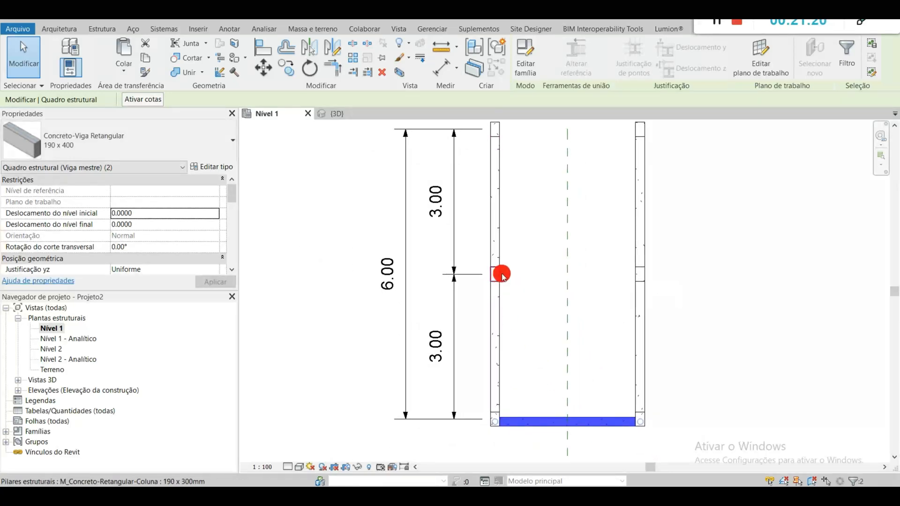
left_click(333, 48)
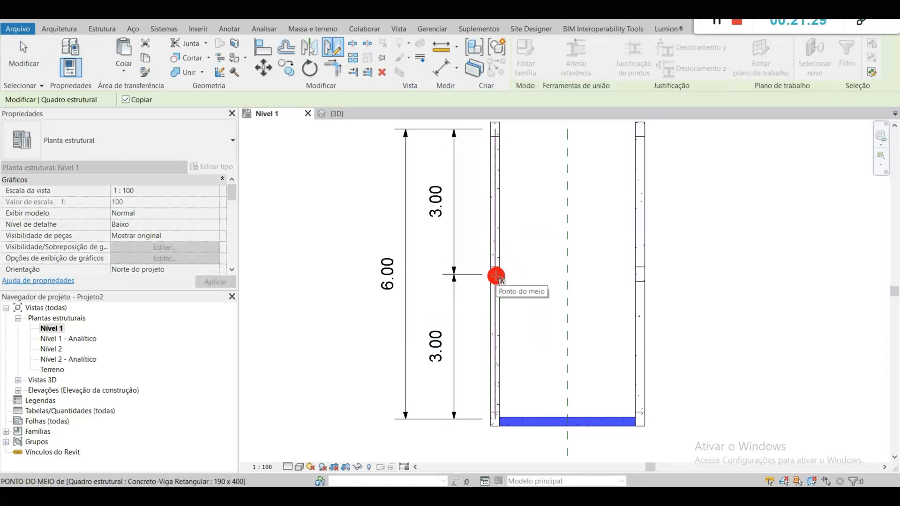
left_click(496, 276)
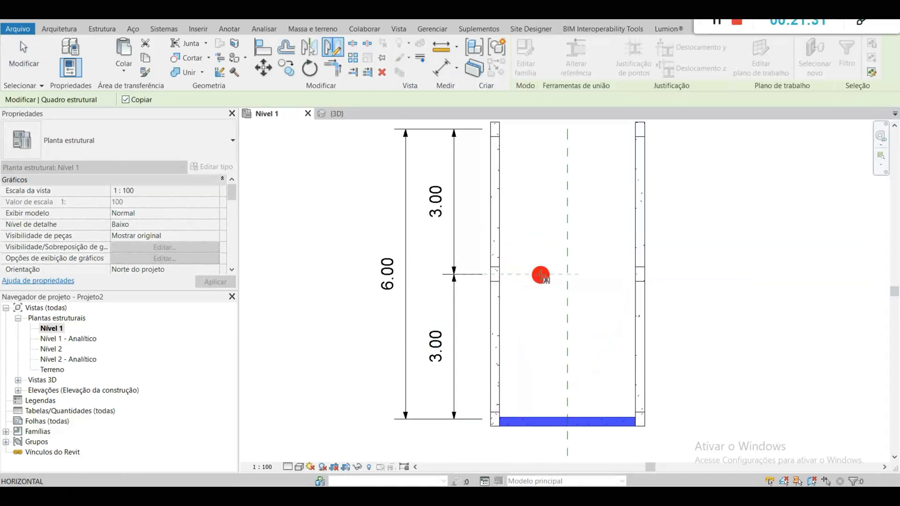
left_click(698, 278)
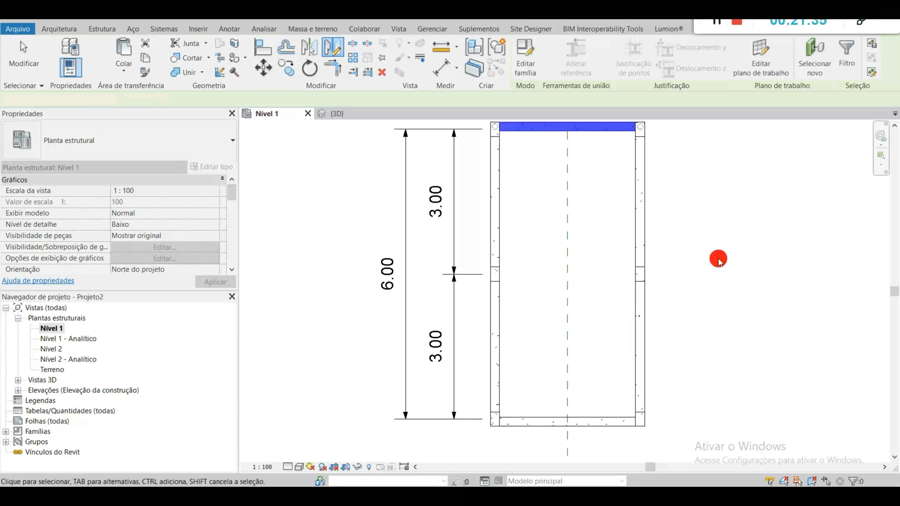
Step: Check both end cross beams in the Nível 1 plan and return to the 3D view
scroll(507, 269, "up", 3)
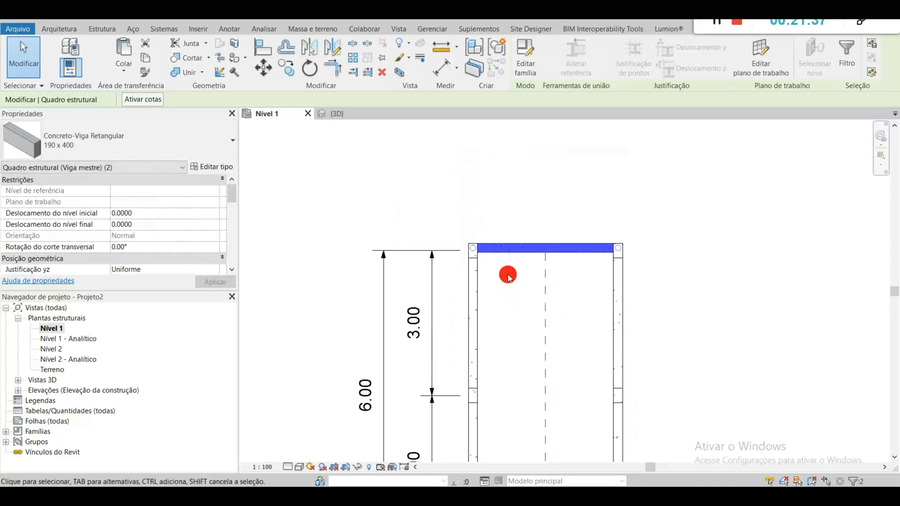
middle_click_drag(515, 369, 528, 298)
scroll(524, 322, "down", 3)
middle_click_drag(524, 391, 519, 255)
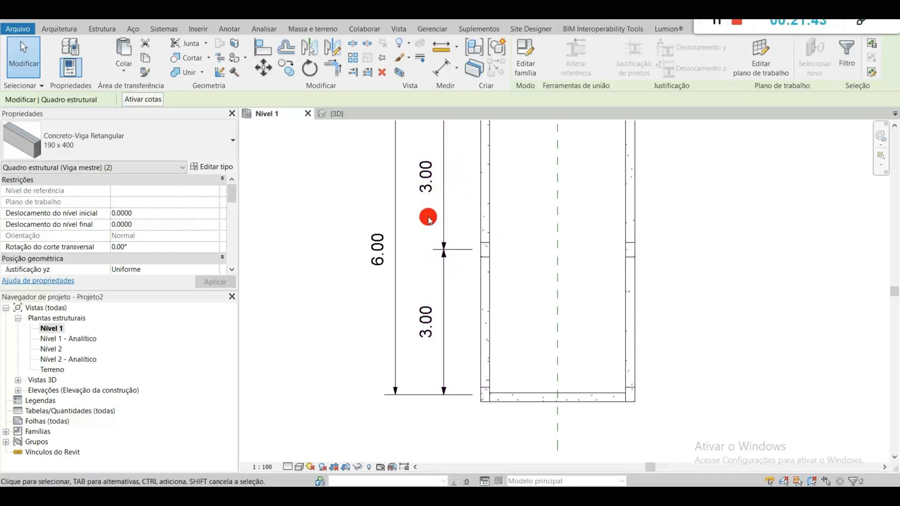
left_click(527, 201)
middle_click_drag(518, 216, 495, 272)
left_click(338, 118)
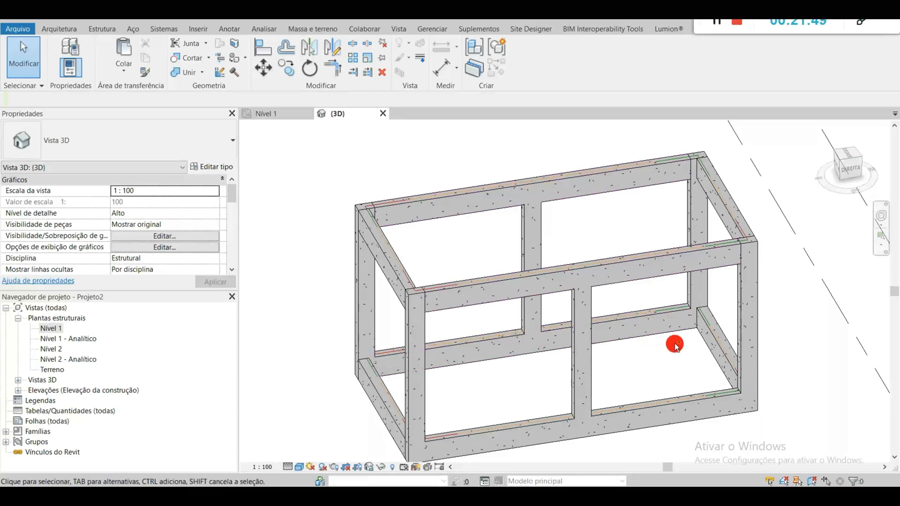
Step: Examine the complete frame in 3D from several sides, including the lower longitudinal beam on the front side
middle_click_drag(675, 352, 724, 353)
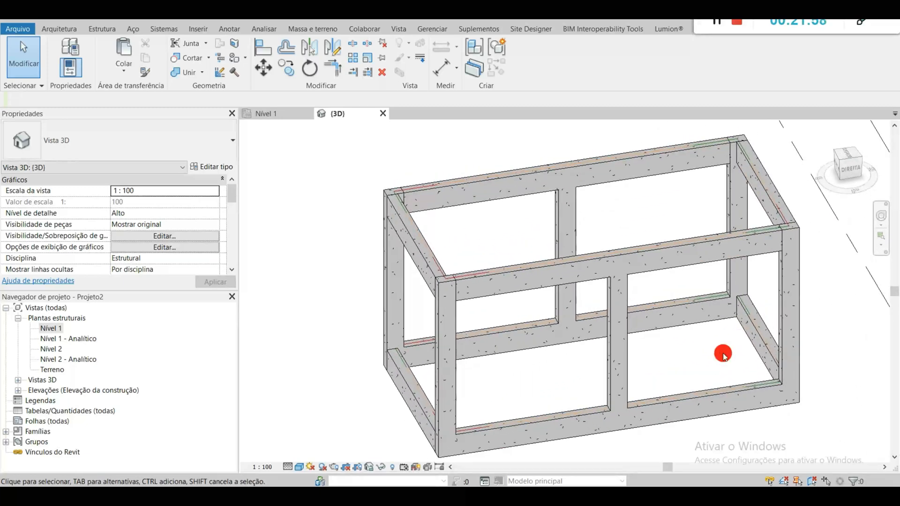
middle_click_drag(723, 355, 645, 311, "shift")
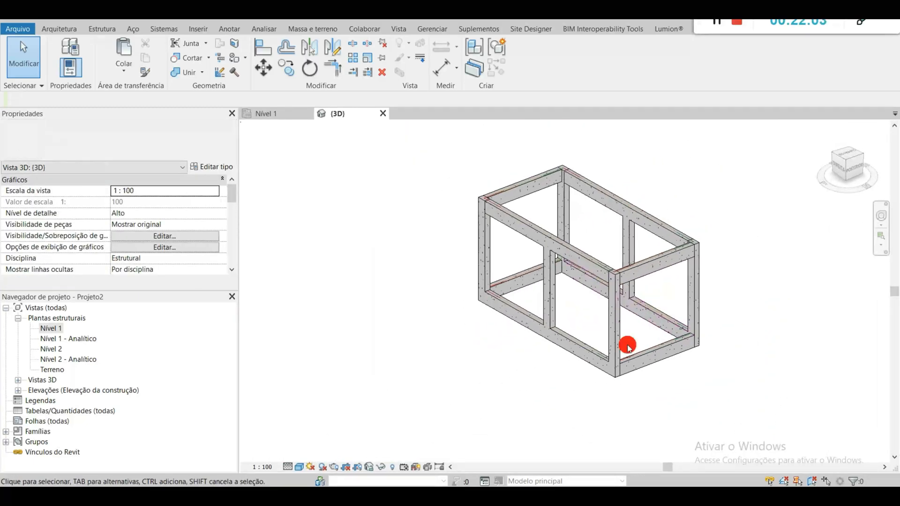
scroll(577, 317, "up", 3)
scroll(577, 317, "down", 2)
middle_click_drag(578, 317, 553, 305, "shift")
middle_click_drag(573, 414, 546, 341, "shift")
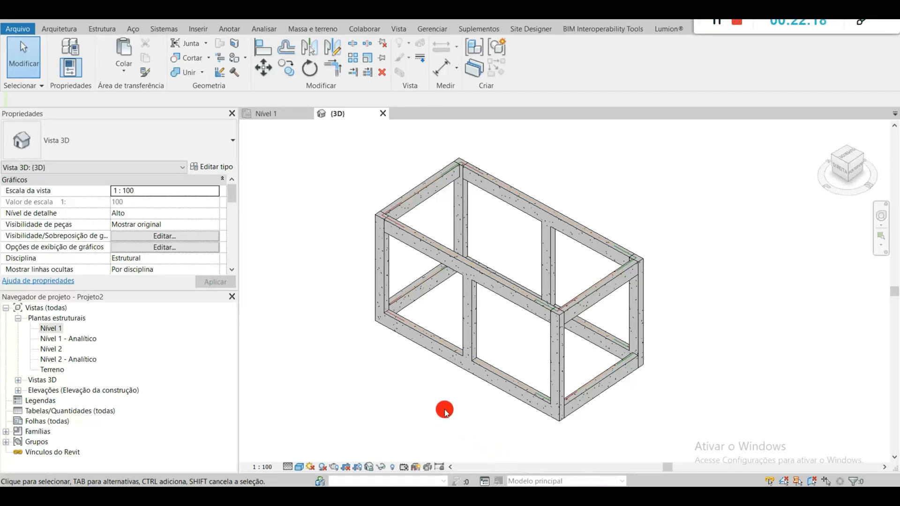
scroll(528, 395, "up", 3)
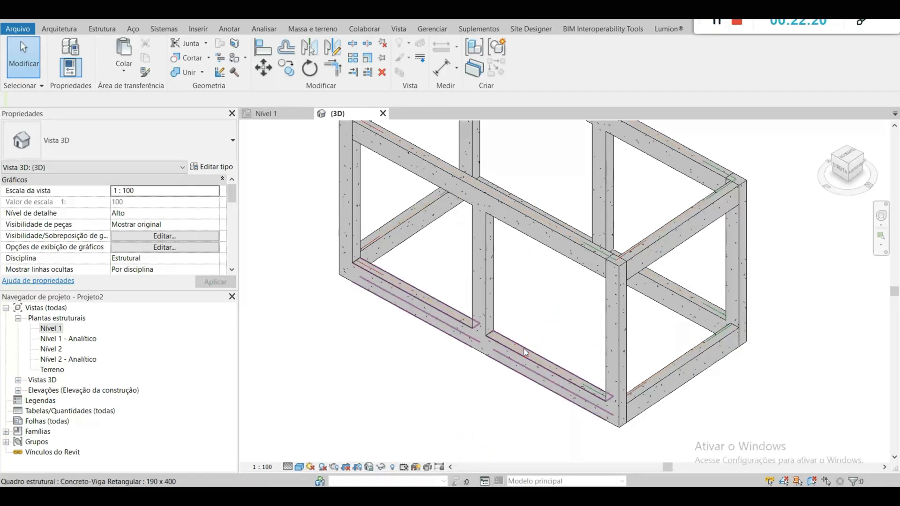
left_click(525, 353)
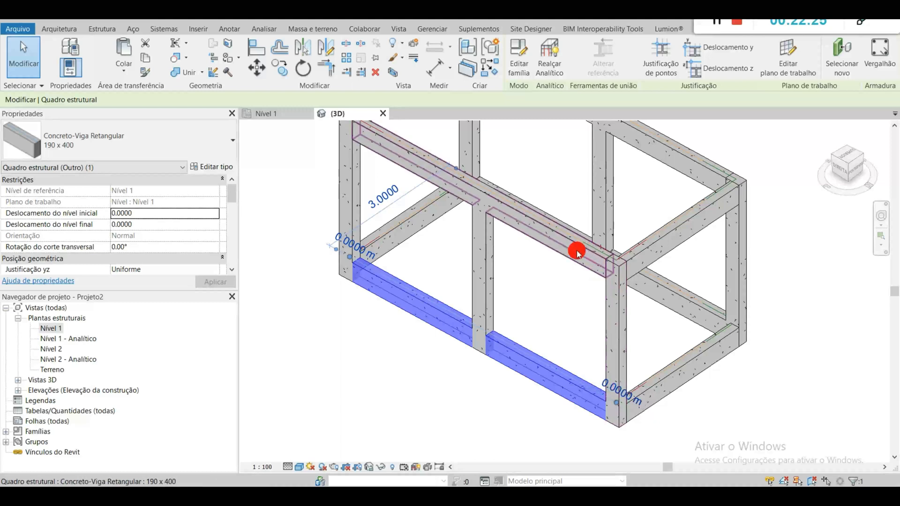
left_click(546, 309)
scroll(539, 316, "down", 1)
middle_click_drag(538, 316, 572, 355)
scroll(488, 346, "down", 2)
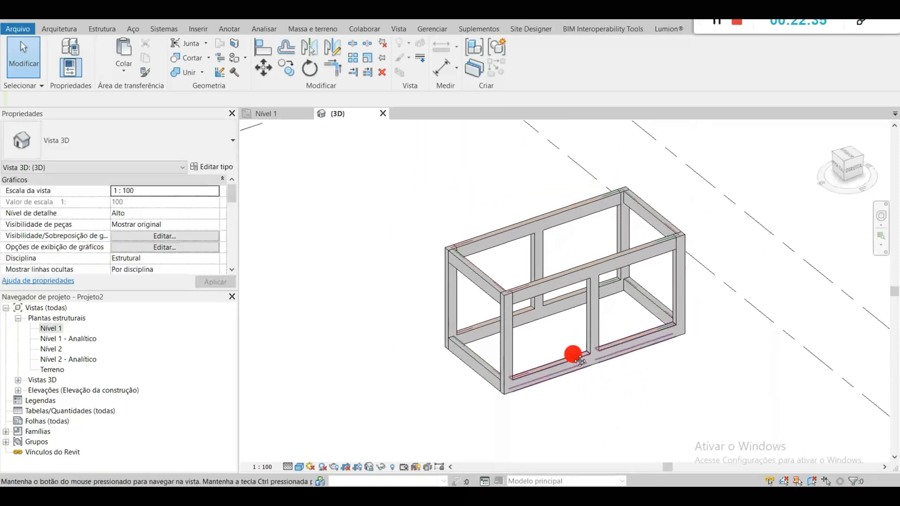
scroll(573, 356, "up", 3)
scroll(573, 356, "down", 2)
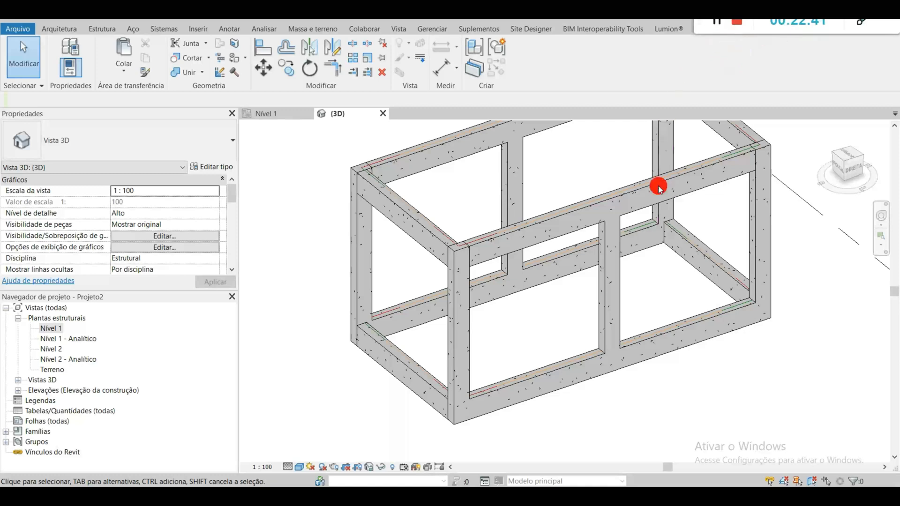
middle_click_drag(657, 273, 631, 290)
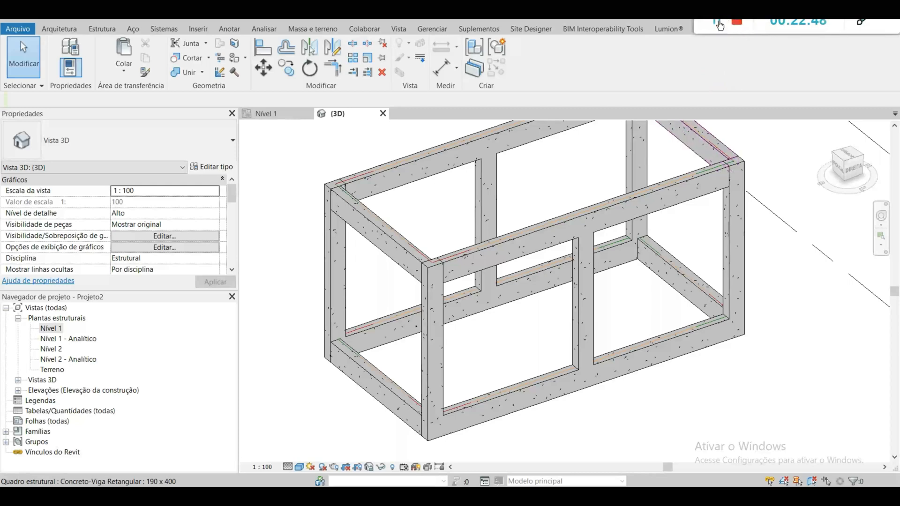
Step: Specify Nível 1 by name as the work plane of the 3D view
left_click(795, 204)
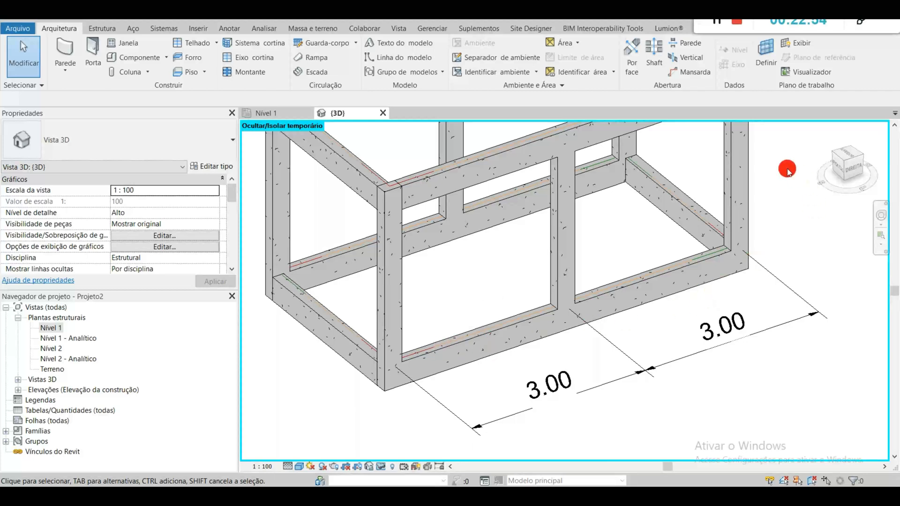
left_click(764, 56)
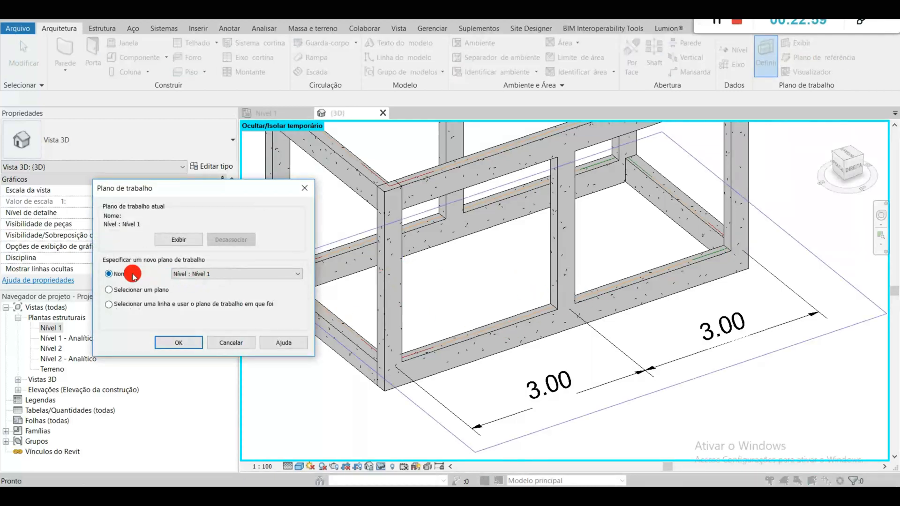
left_click(180, 342)
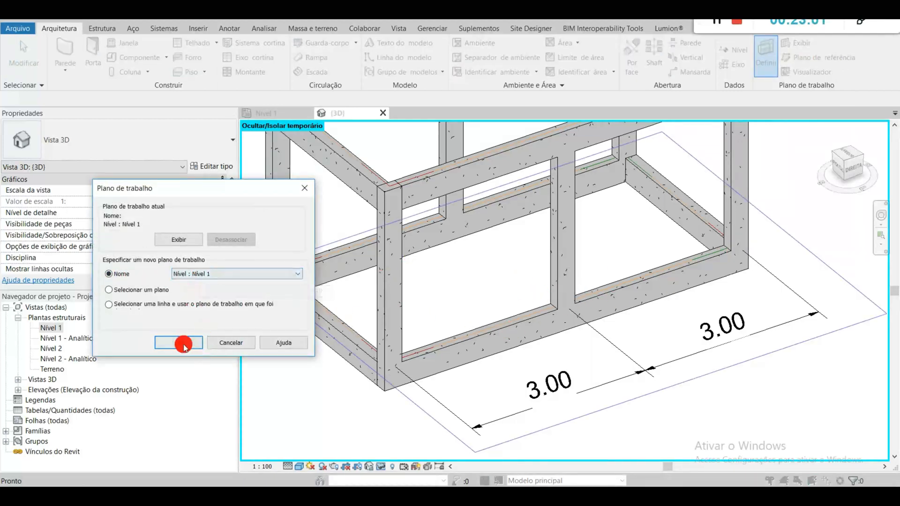
left_click(466, 368)
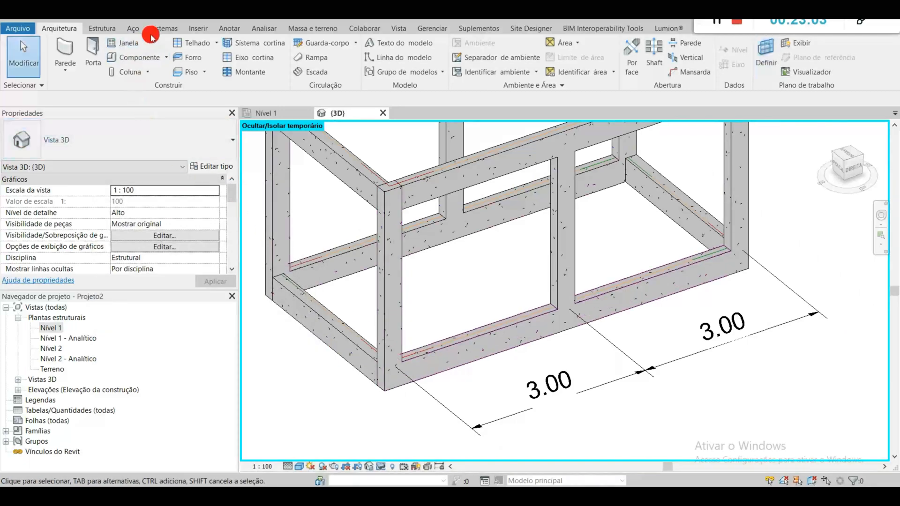
left_click(182, 11)
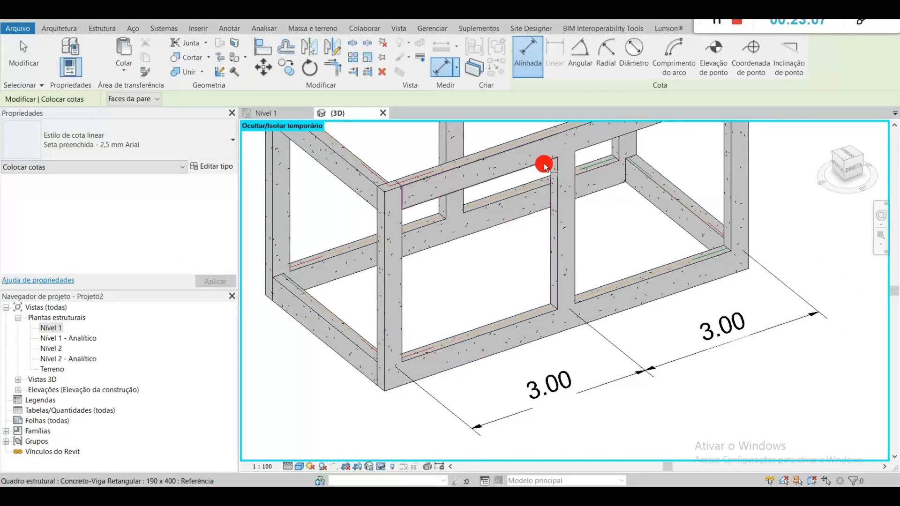
middle_click_drag(578, 221, 543, 134, "shift")
scroll(520, 165, "up", 4)
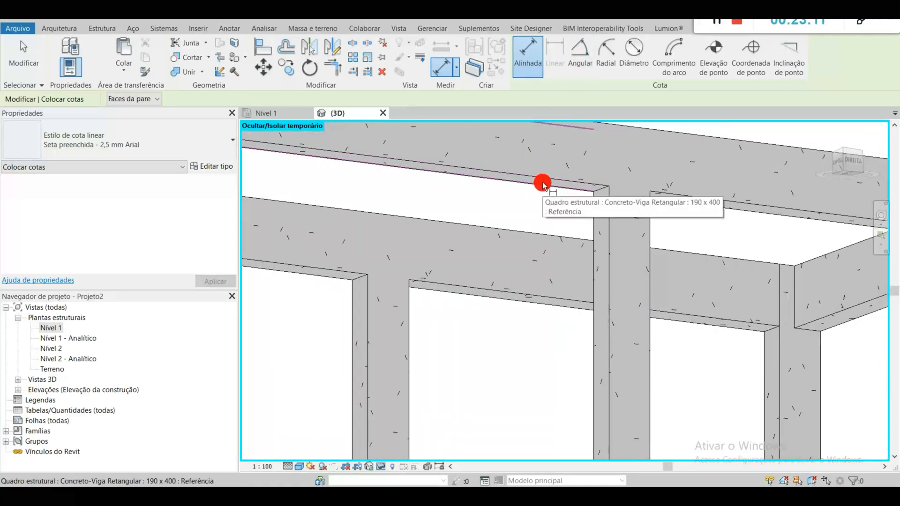
scroll(543, 184, "up", 2)
scroll(619, 195, "up", 2)
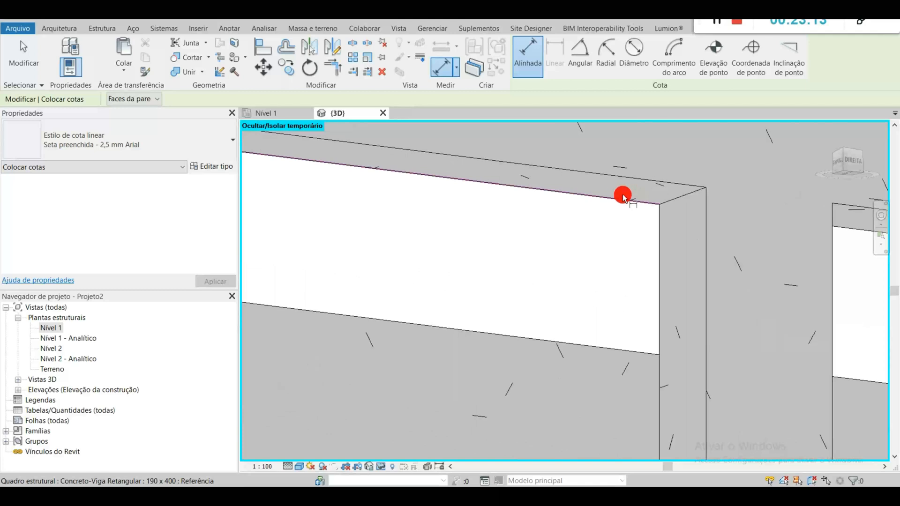
left_click(659, 182)
scroll(677, 274, "down", 2)
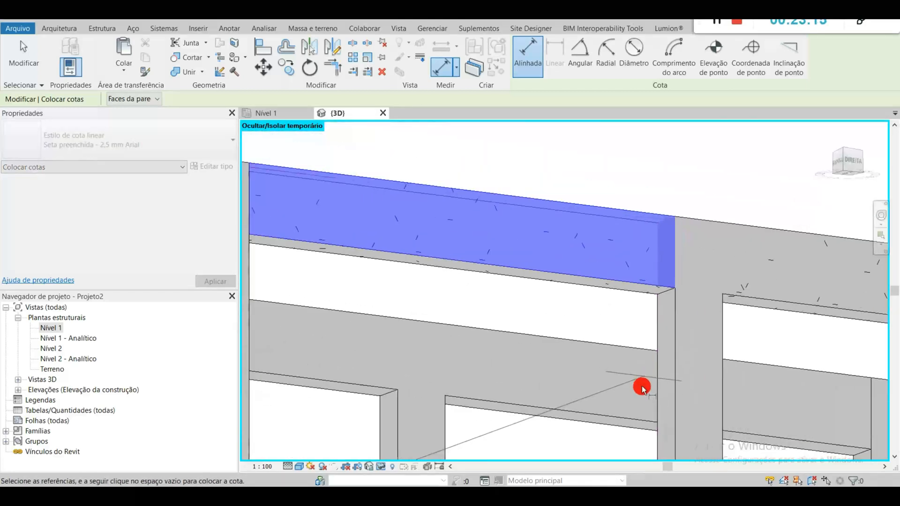
scroll(642, 387, "down", 5)
scroll(603, 237, "up", 1)
scroll(627, 312, "up", 6)
key("Escape")
key("Escape")
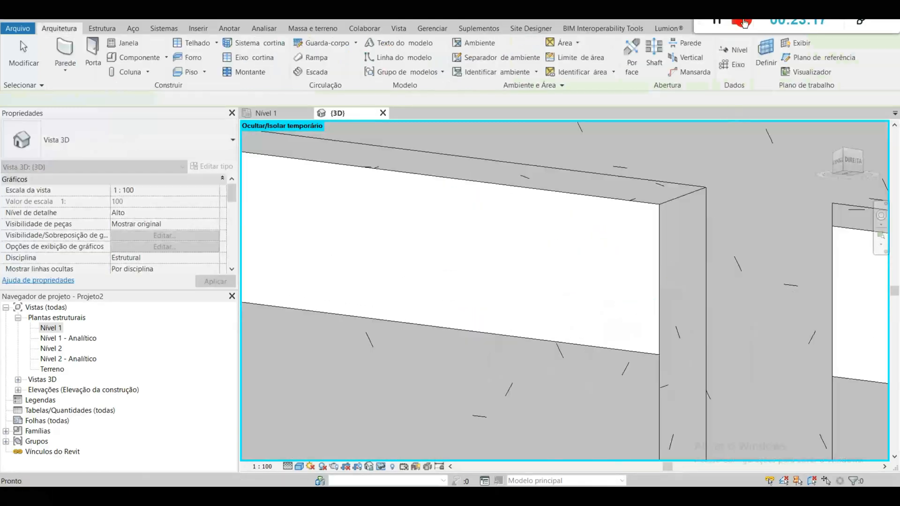
Step: Set the work plane by picking the outer face of the front upper longitudinal beam, and briefly show it to check it
middle_click_drag(625, 124, 539, 225, "shift")
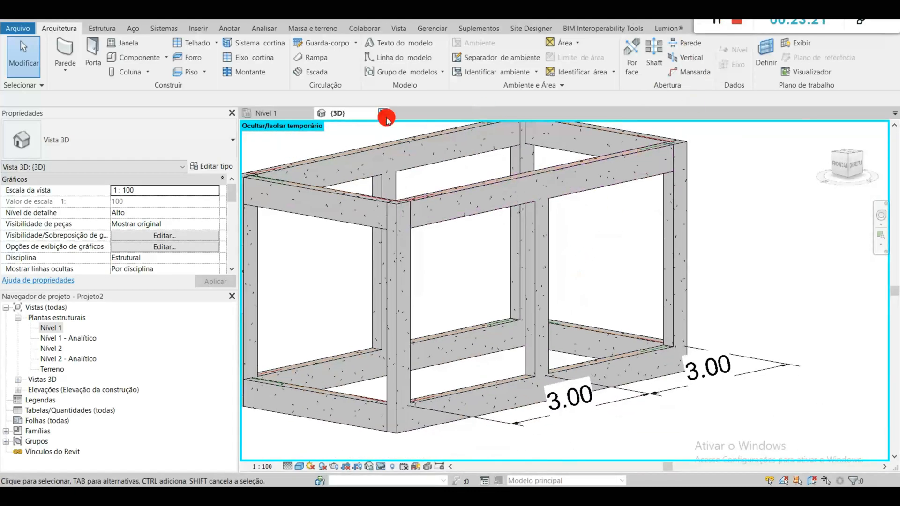
left_click(768, 61)
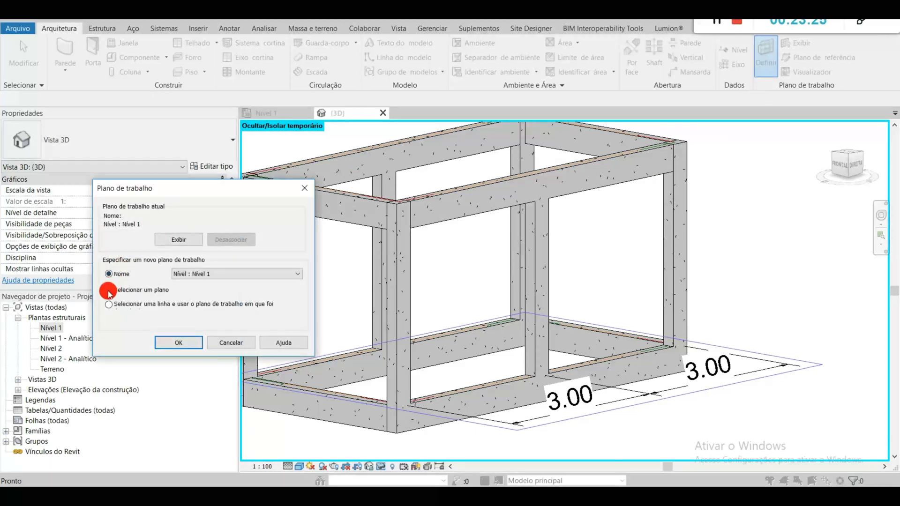
left_click(109, 291)
left_click(186, 342)
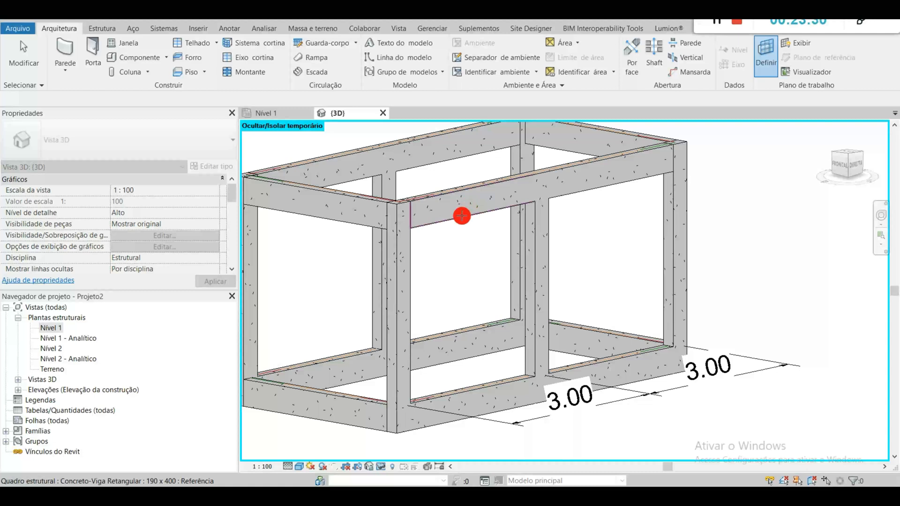
left_click(462, 216)
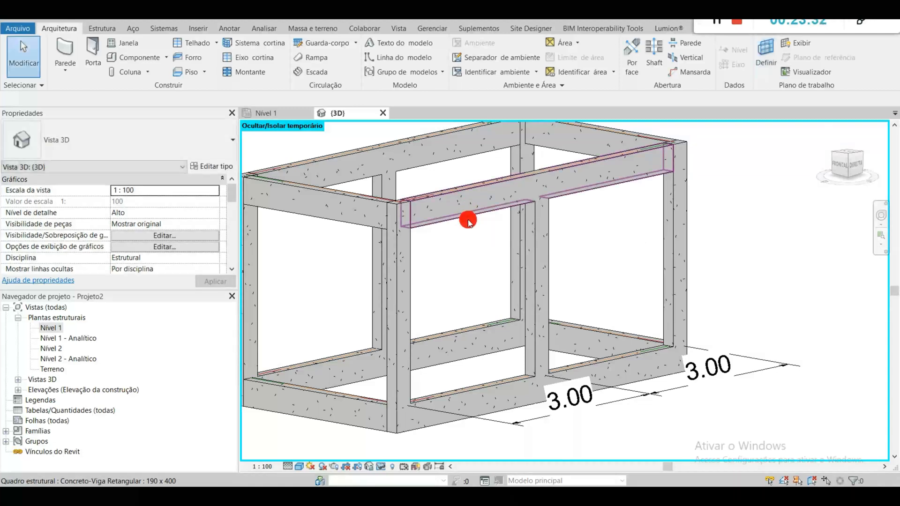
left_click(792, 44)
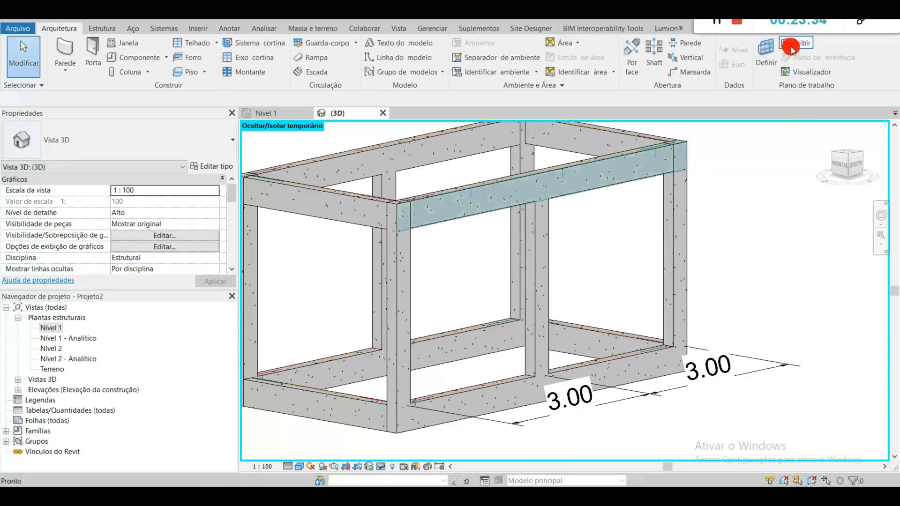
left_click(792, 45)
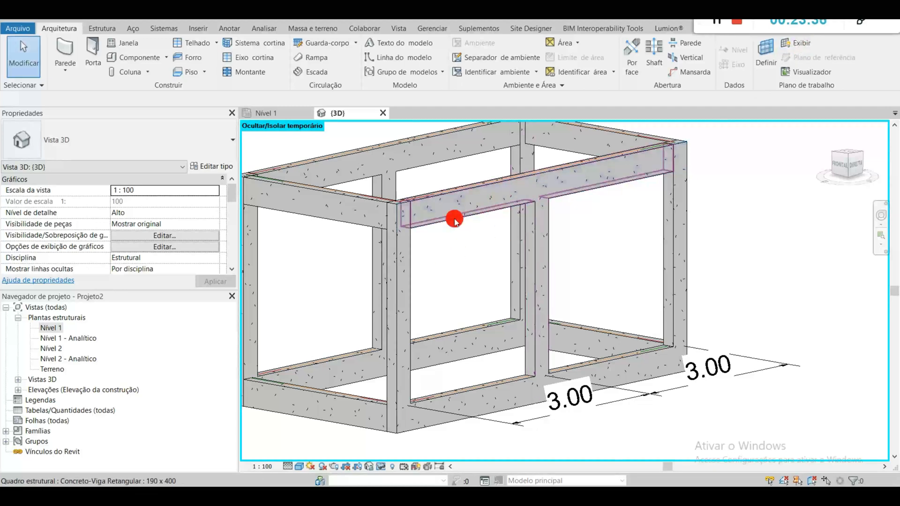
Step: Add an aligned dimension for the clear height between the front upper and lower beams, beside the middle column
scroll(412, 206, "up", 5)
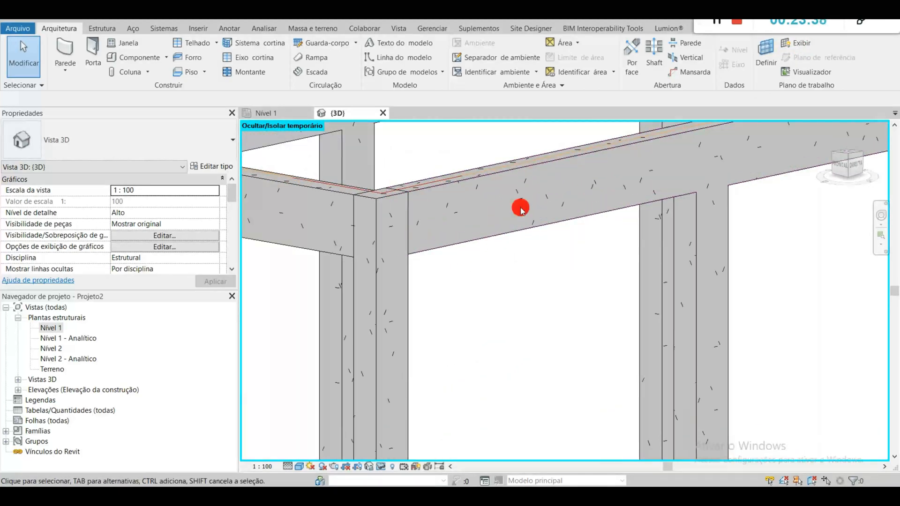
left_click(181, 15)
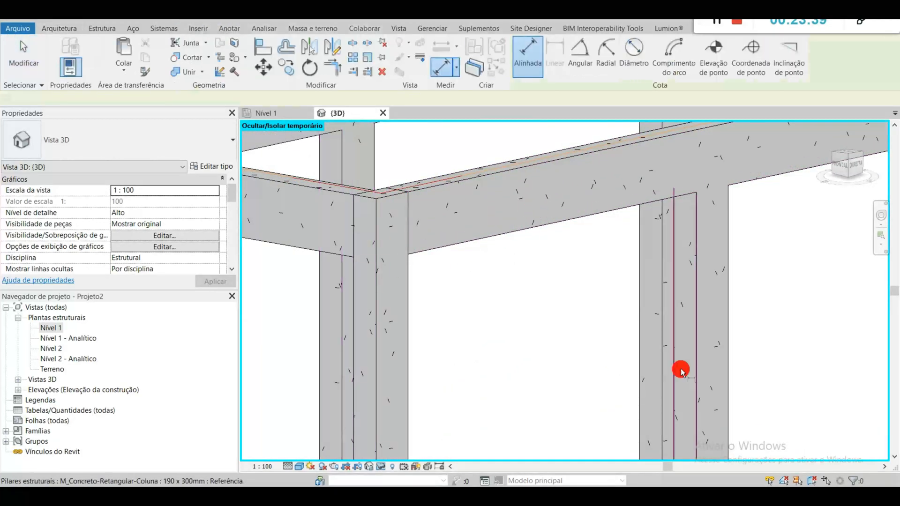
middle_click_drag(646, 203, 526, 215)
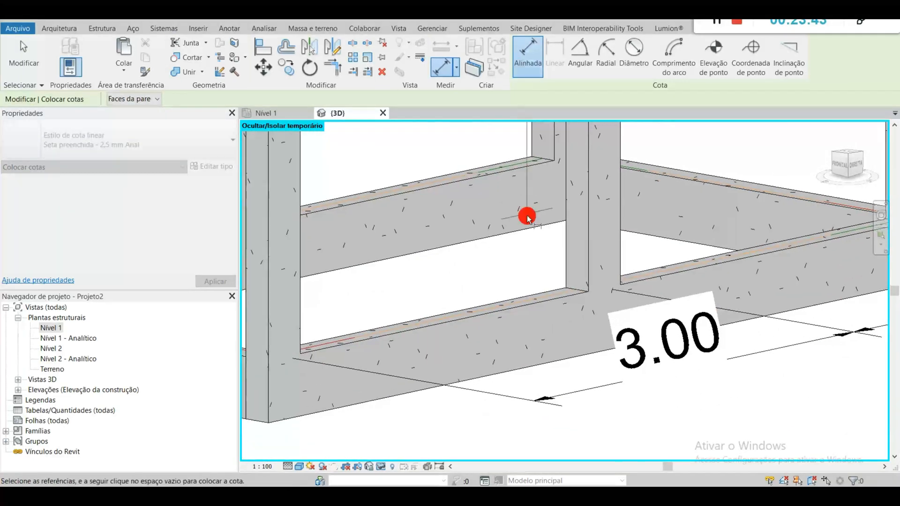
left_click(512, 307)
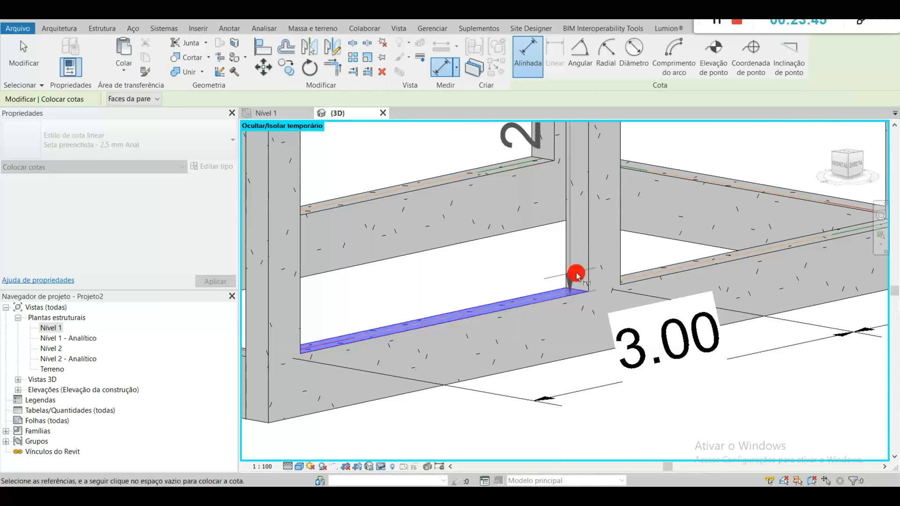
left_click(561, 276)
Step: Add an aligned dimension for the clear width between the front corner column and the middle column, just above the lower beam
middle_click_drag(682, 217, 573, 314)
scroll(699, 303, "down", 3)
left_click(498, 294)
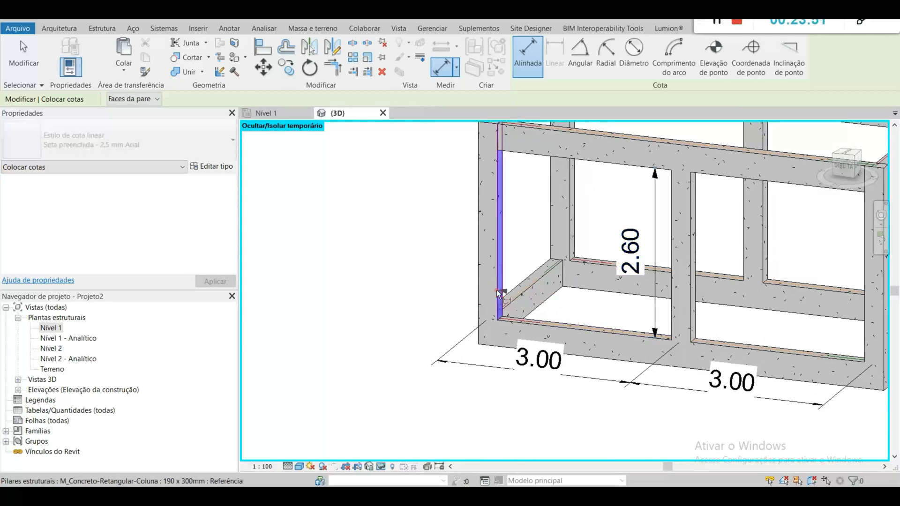
middle_click_drag(636, 331, 698, 336, "shift")
left_click(665, 317)
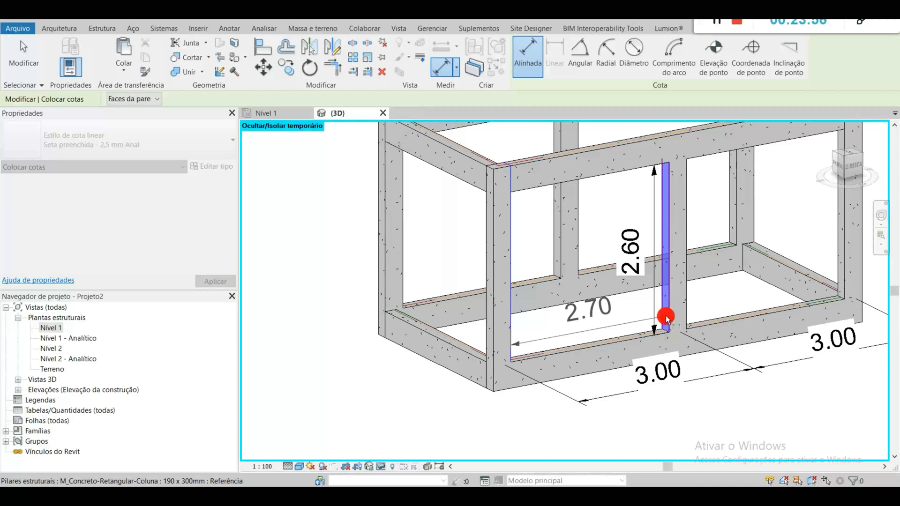
left_click(581, 336)
Step: Review the dimensioned bay, and switch to the browser's NBR 6120 PDF to consult Tabela 2 – Alvenaria
middle_click_drag(706, 299, 721, 346)
scroll(683, 342, "up", 2)
scroll(586, 247, "down", 3)
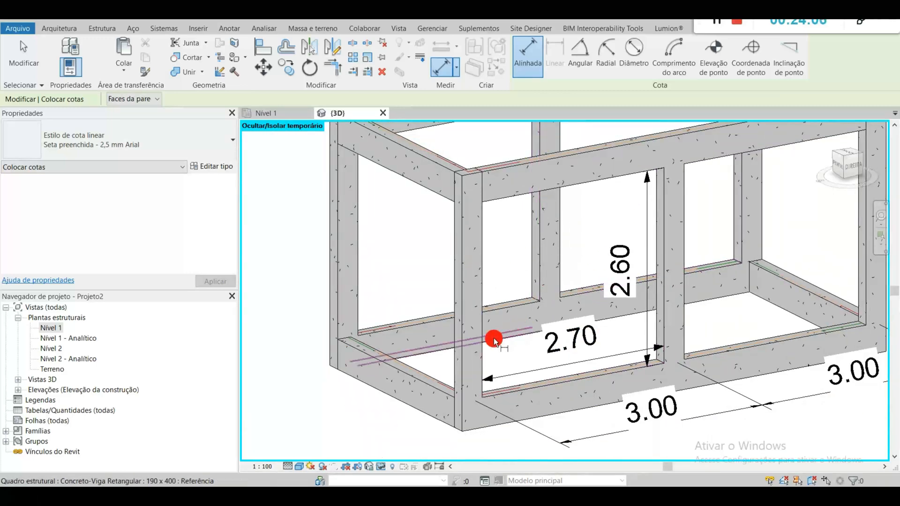
middle_click_drag(528, 338, 606, 346, "shift")
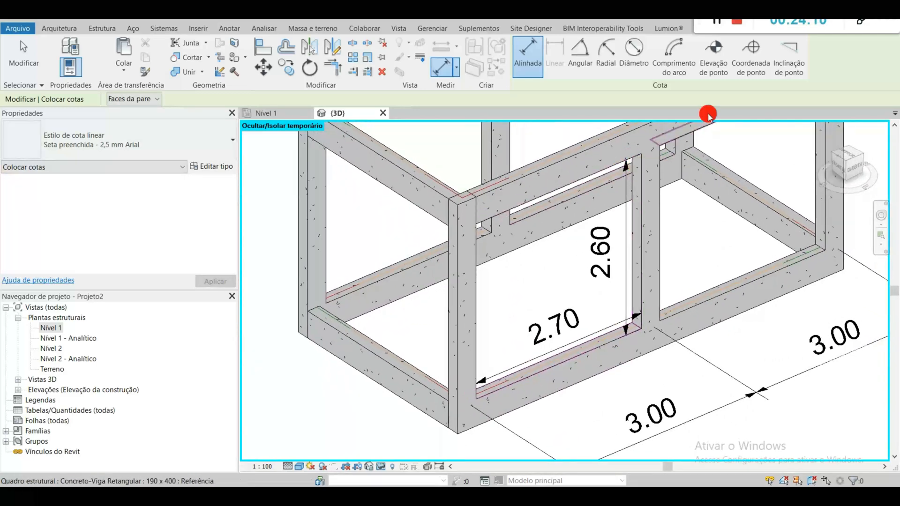
key("alt+Tab")
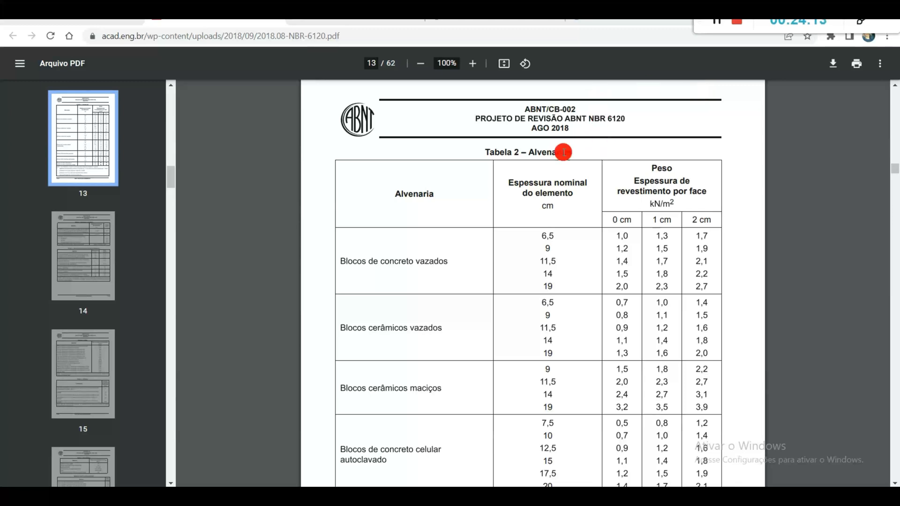
Step: Look through Tabela 2 – Alvenarias, and switch back to the dimensioned bay in Revit, ending the dimension command
scroll(485, 250, "down", 2)
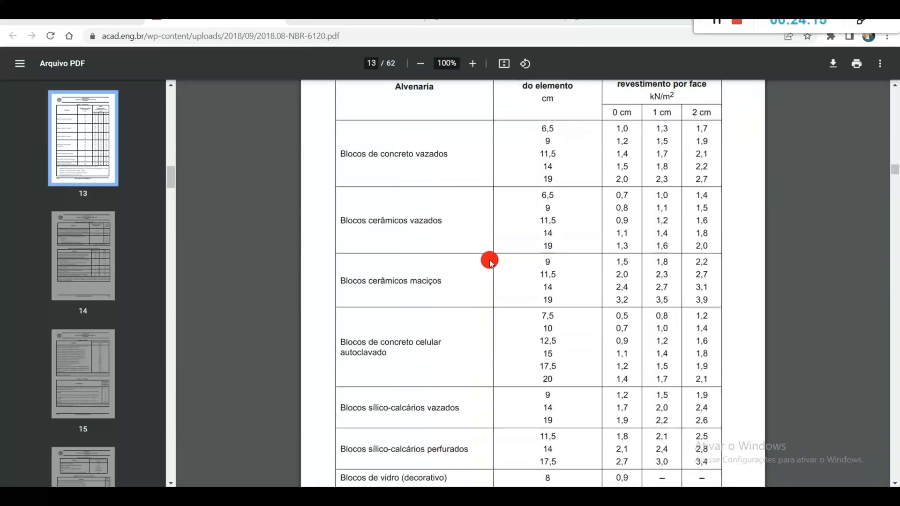
scroll(486, 256, "up", 1)
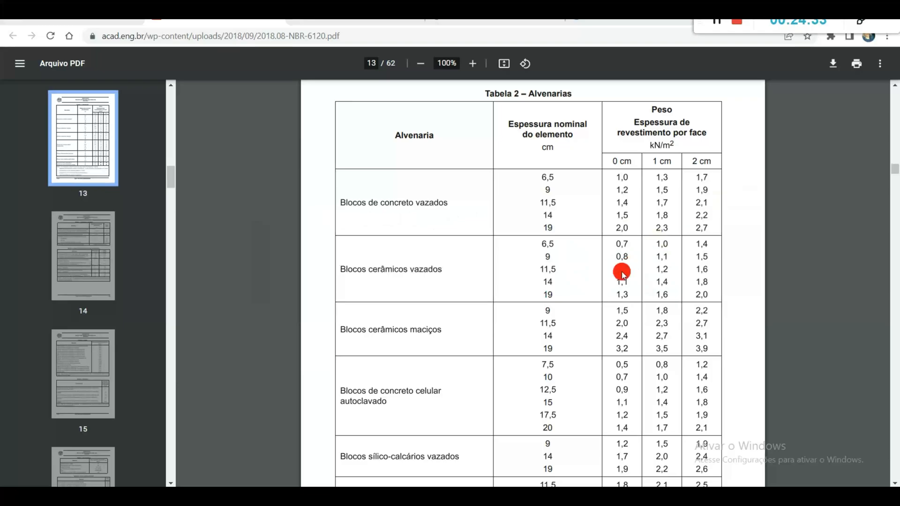
key("alt+Tab")
scroll(643, 327, "up", 3)
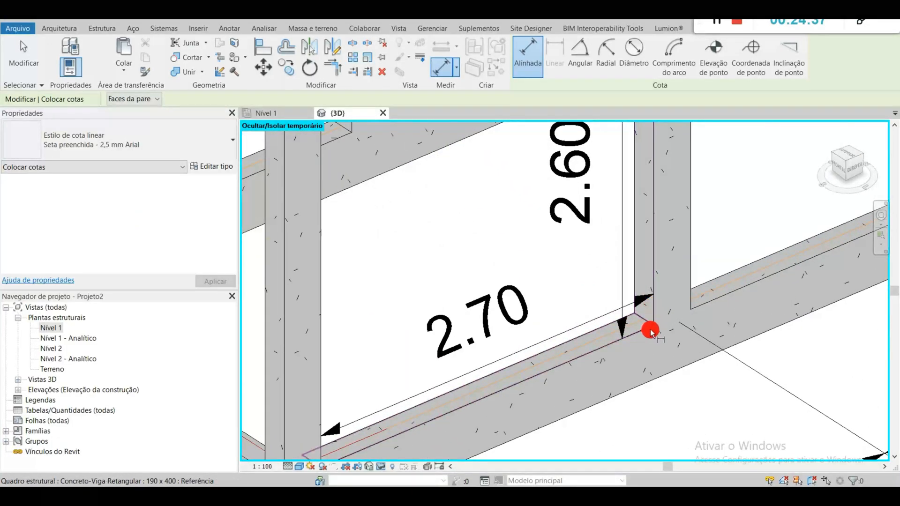
key("Escape")
key("Escape")
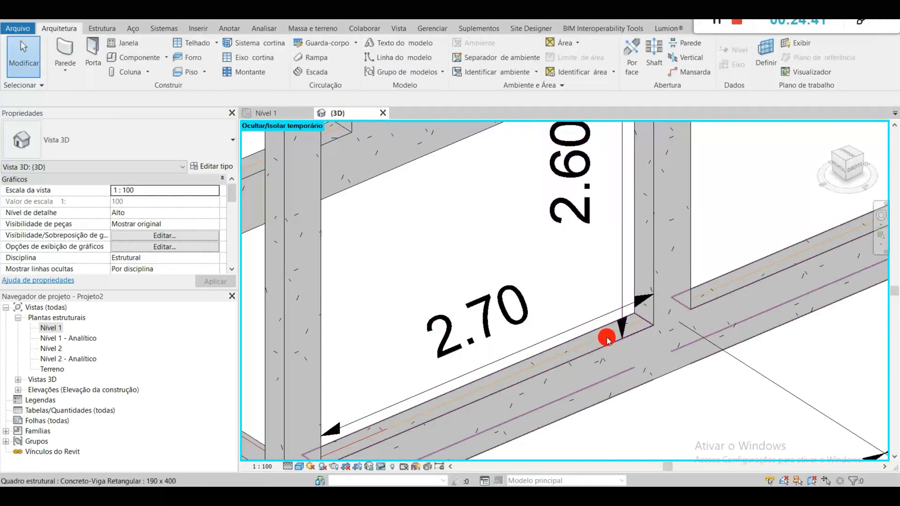
scroll(607, 338, "down", 1)
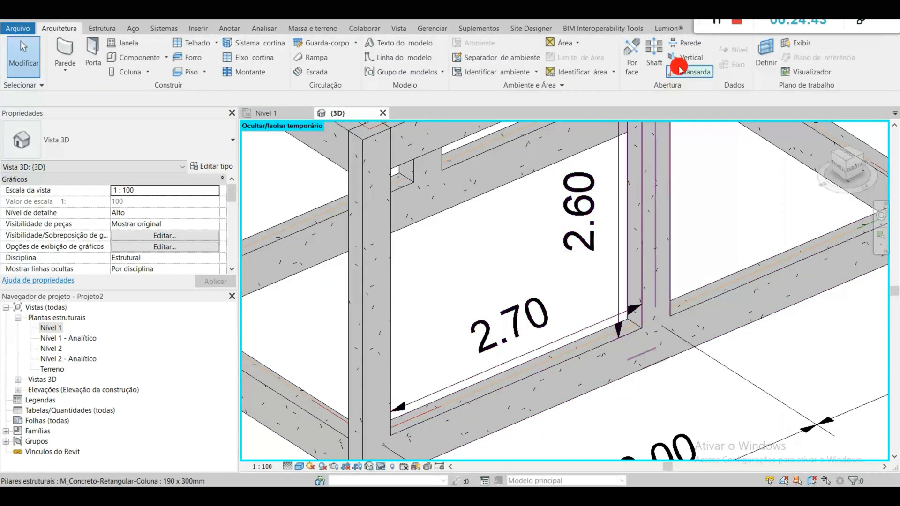
Step: Switch to the NBR 6120 PDF and look up the weight of 19 cm hollow ceramic blocks with 2 cm coating per face
key("alt+Tab")
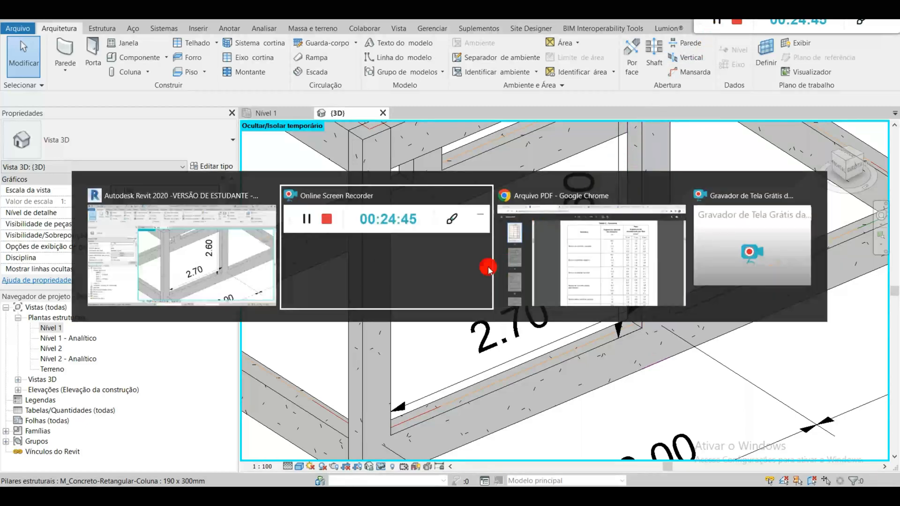
left_click(568, 270)
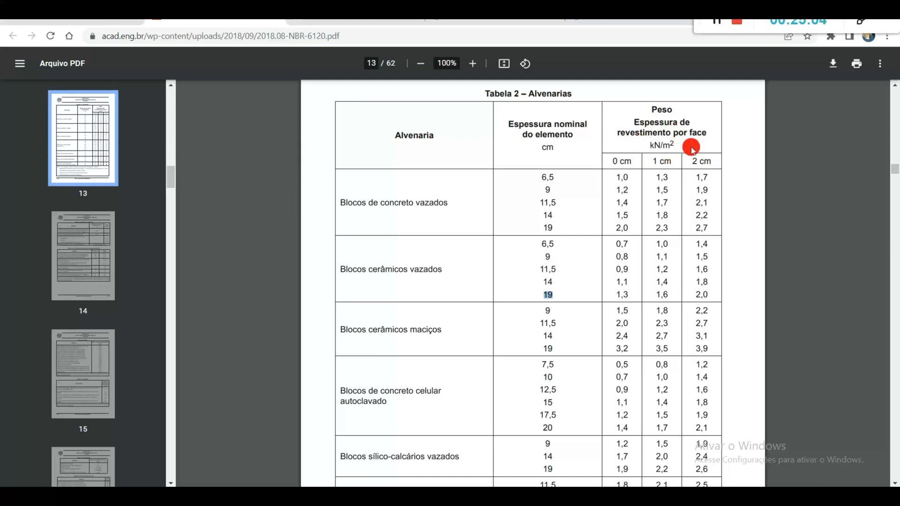
left_click(696, 298)
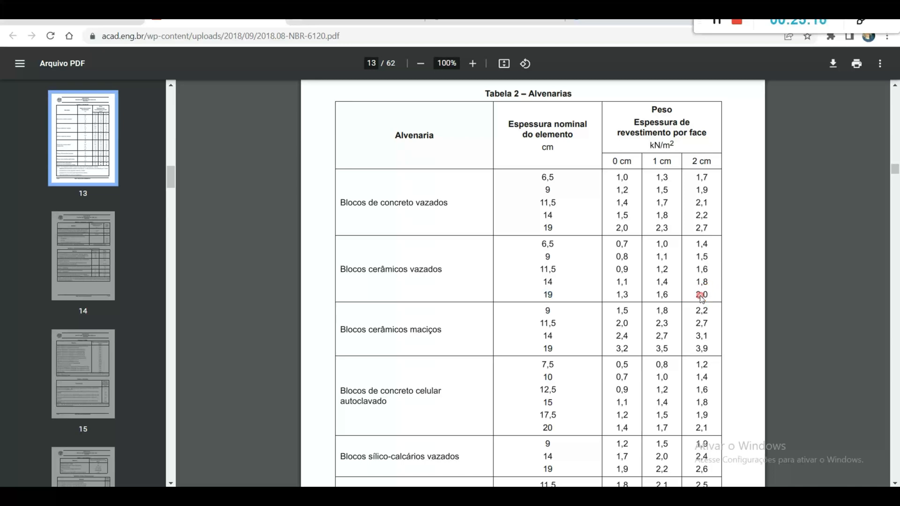
left_click_drag(640, 133, 666, 146)
left_click(696, 295)
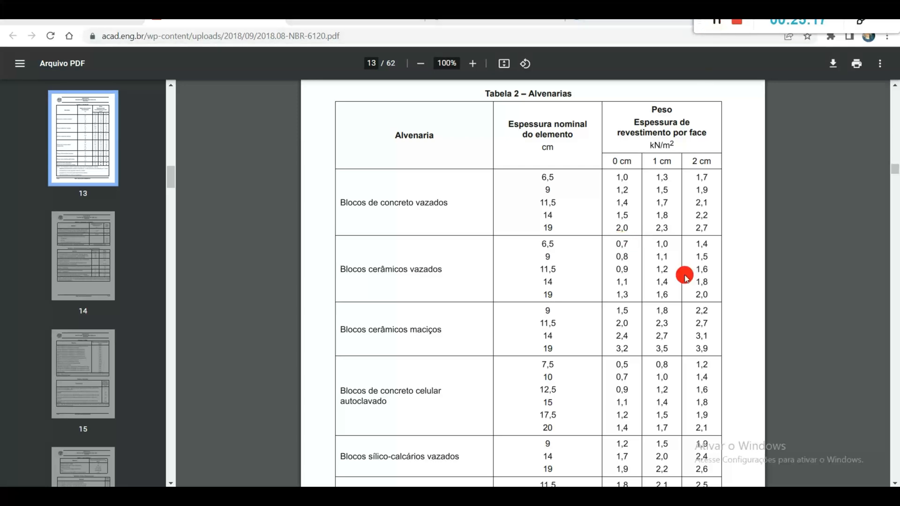
Step: Switch back to Revit and review the clear width and height dimensions of the bay
key("alt+Tab")
left_click(641, 270)
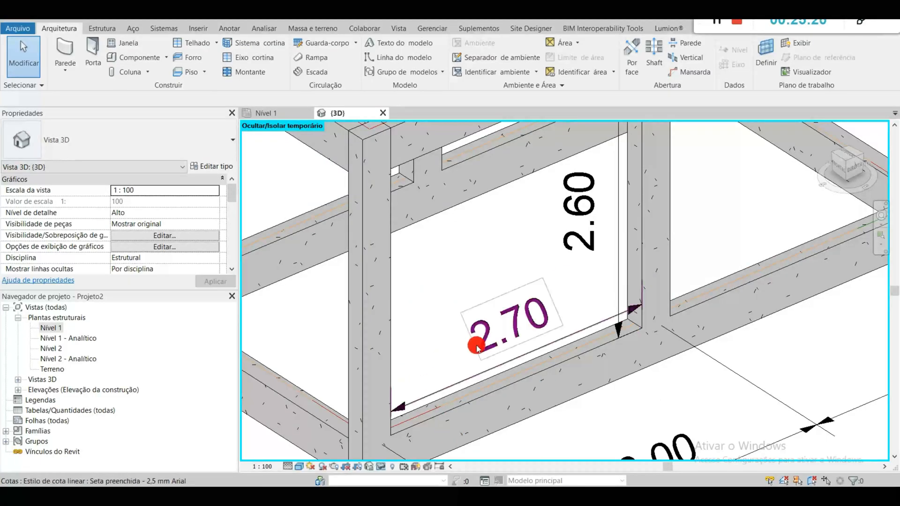
middle_click_drag(595, 293, 588, 333)
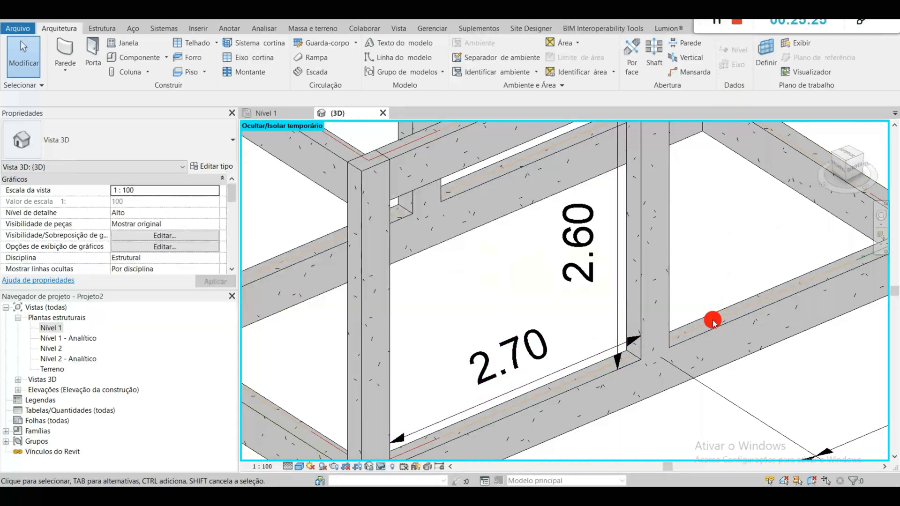
Step: Open the Windows Ink sketchpad, and compute the bay's area as 2,7 × 2,6 in Calculator
key("alt+Tab")
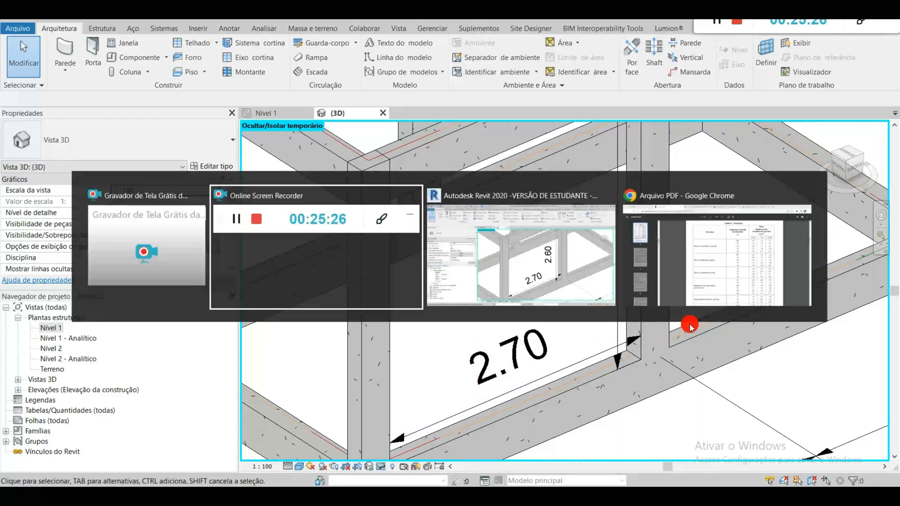
left_click(462, 270)
left_click(797, 497)
left_click(811, 195)
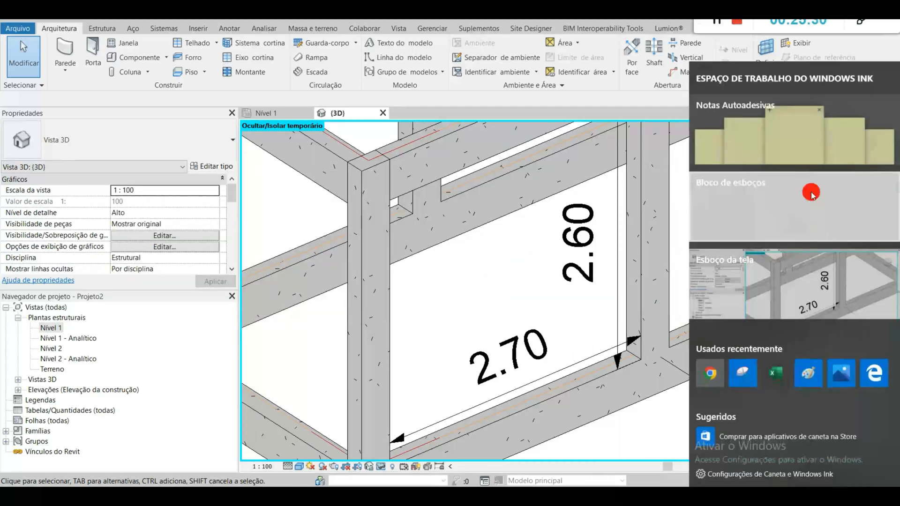
left_click(831, 296)
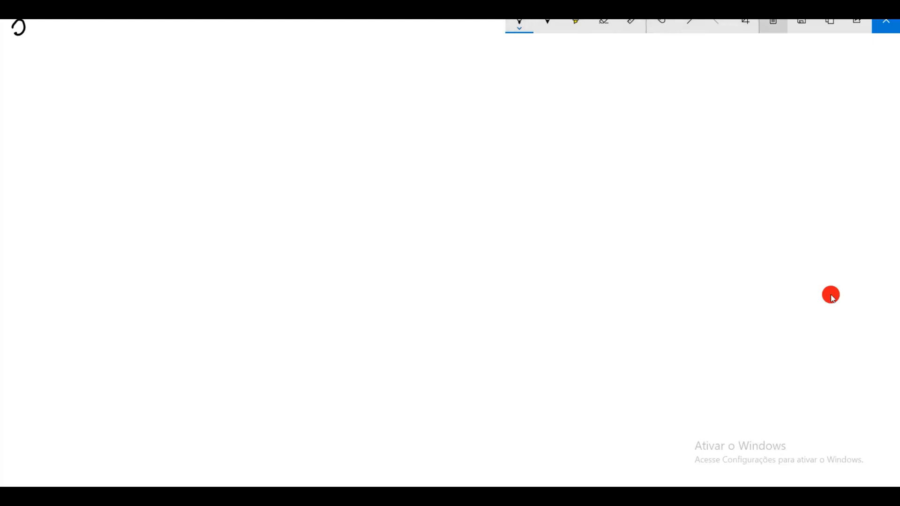
key("Return")
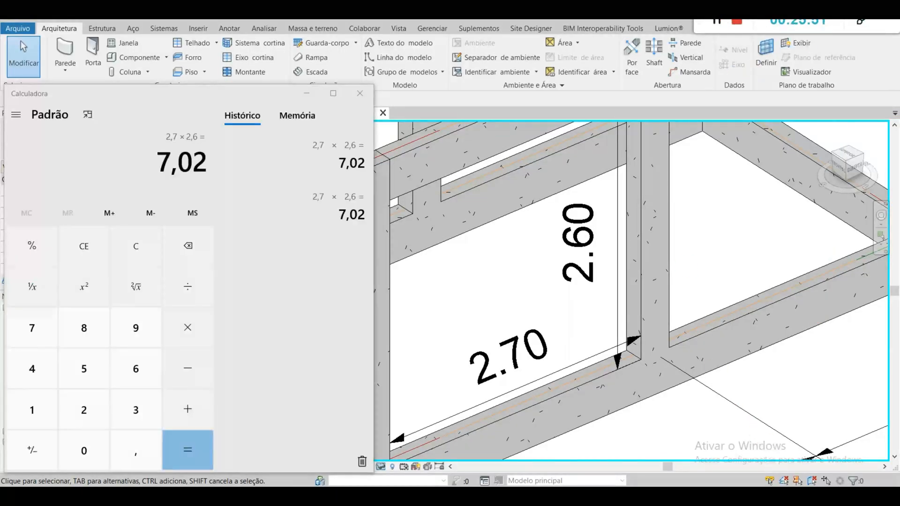
Step: Reopen the Windows Ink sketchpad, clear the handwritten area calculation, and close the sketchpad
key("super+w")
left_click(793, 207)
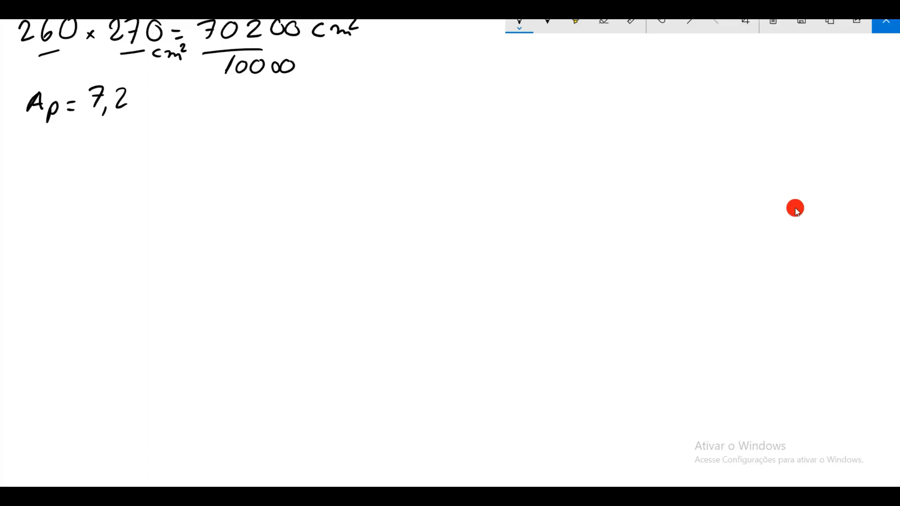
left_click(774, 21)
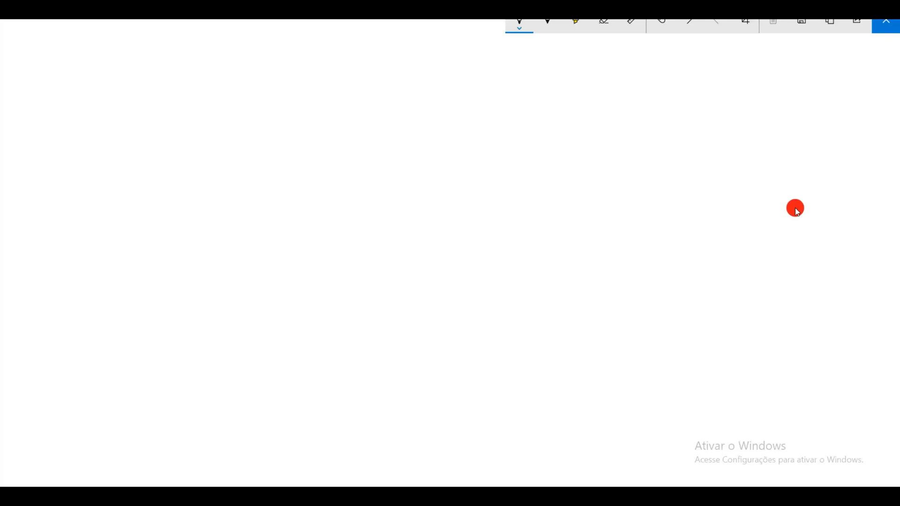
key("Escape")
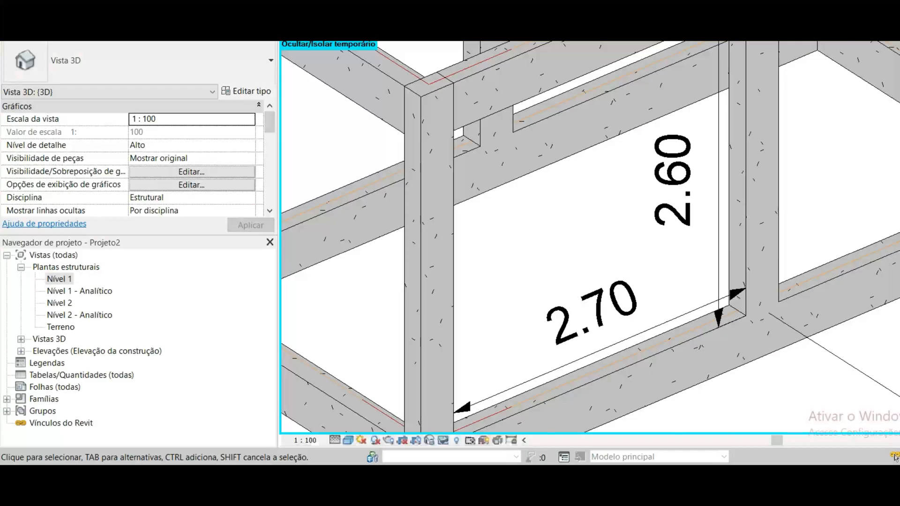
Step: Check the bay's clear width and clear height dimensions in the 3D view
left_click(576, 327)
left_click(647, 262)
left_click(656, 152)
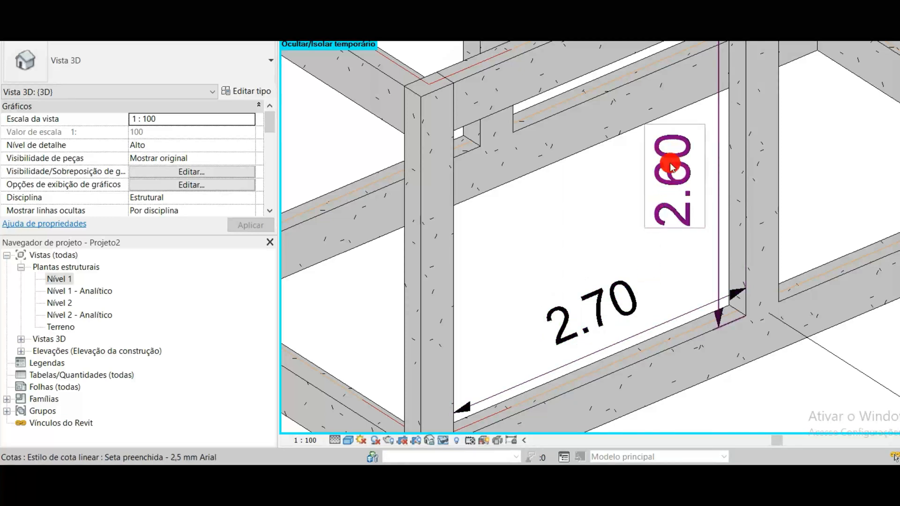
left_click(634, 236)
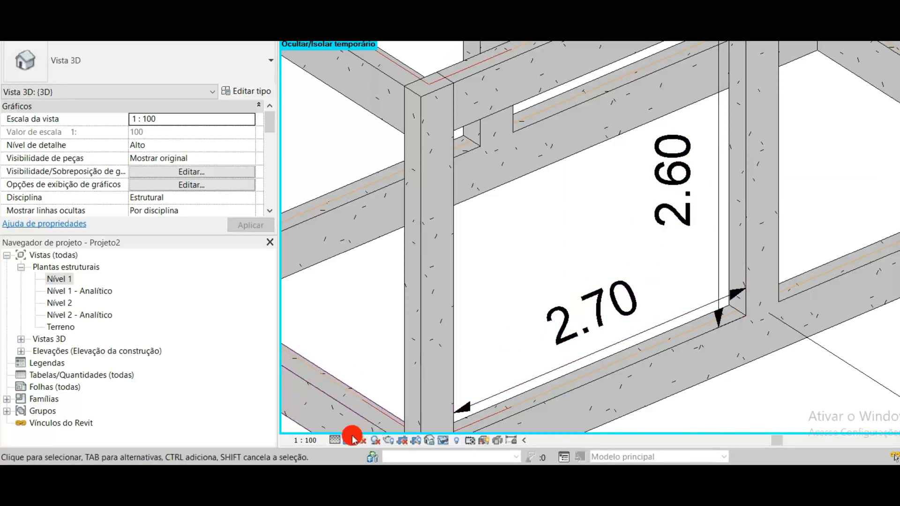
Step: Switch to the blank handwriting page and write "2,7m comp." with "2,6 altura" below it
left_click(494, 471)
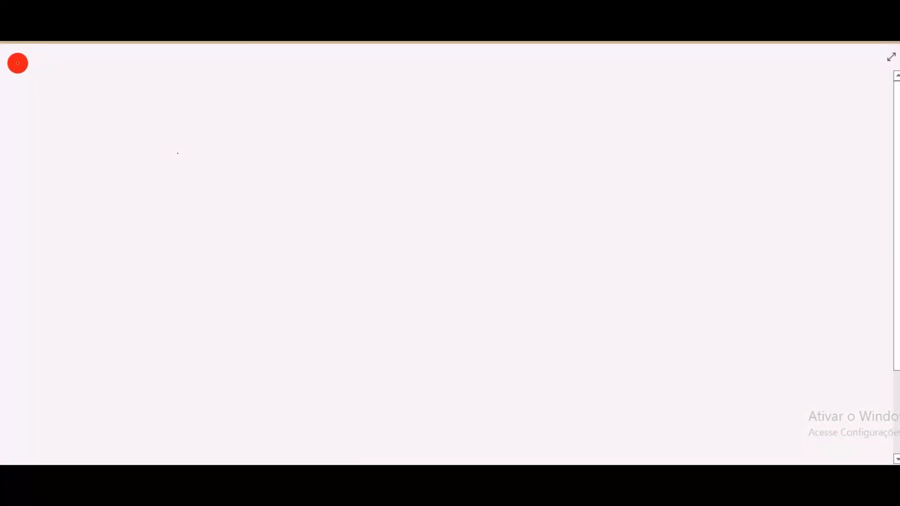
mouse_move(27, 60)
left_mouse_down()
mouse_move(42, 87)
mouse_move(131, 74)
mouse_move(121, 81)
mouse_move(176, 85)
left_mouse_up()
left_click_drag(180, 75, 181, 98)
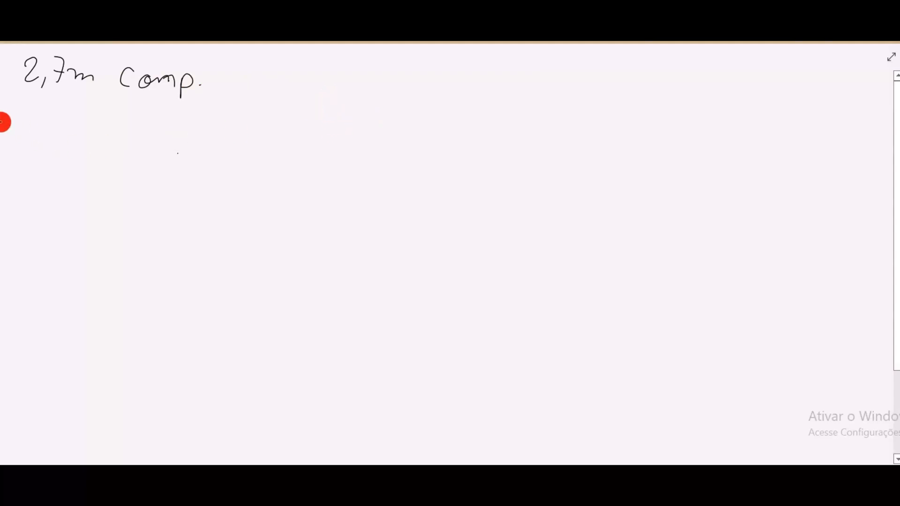
mouse_move(27, 106)
left_mouse_down()
mouse_move(38, 105)
mouse_move(45, 125)
left_mouse_up()
mouse_move(62, 105)
left_mouse_down()
mouse_move(60, 123)
mouse_move(193, 120)
left_mouse_up()
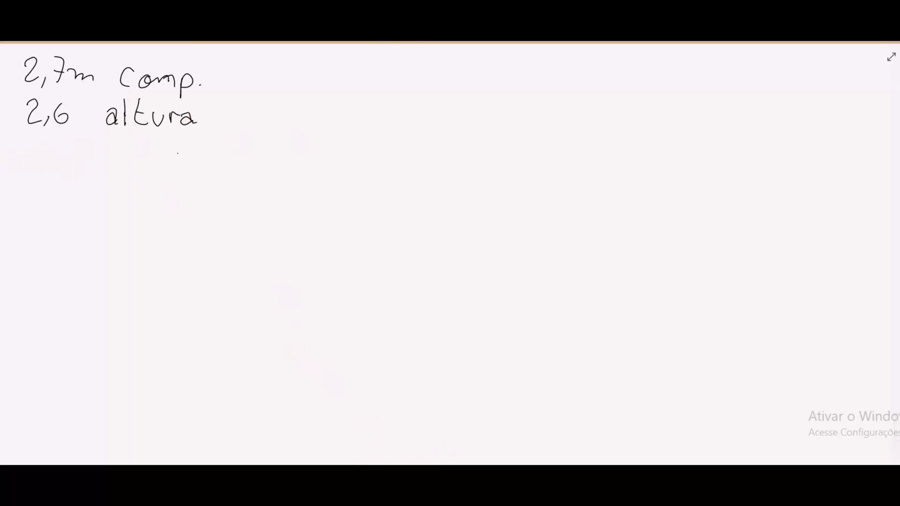
Step: Check the masonry weight in the NBR 6120 PDF, write "2,0 kn.m²" below the height, and add the unit m to 2,6
left_click(361, 475)
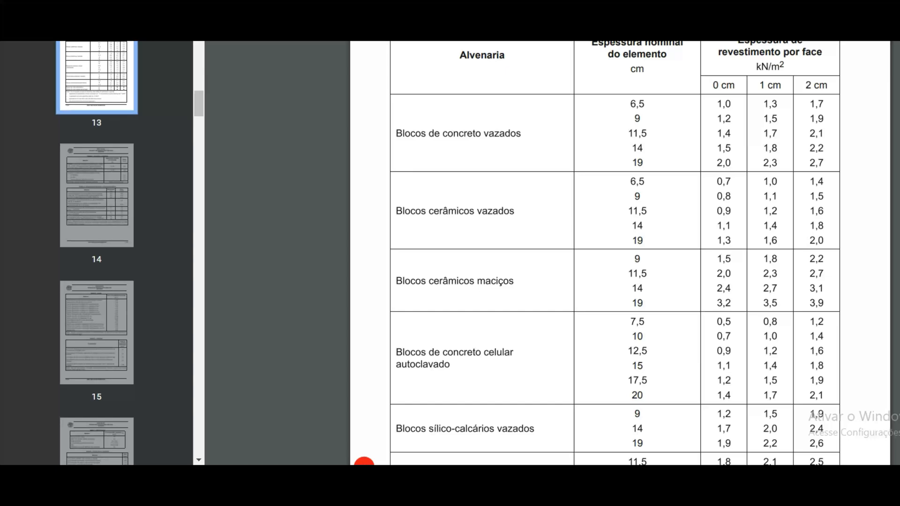
left_click(482, 471)
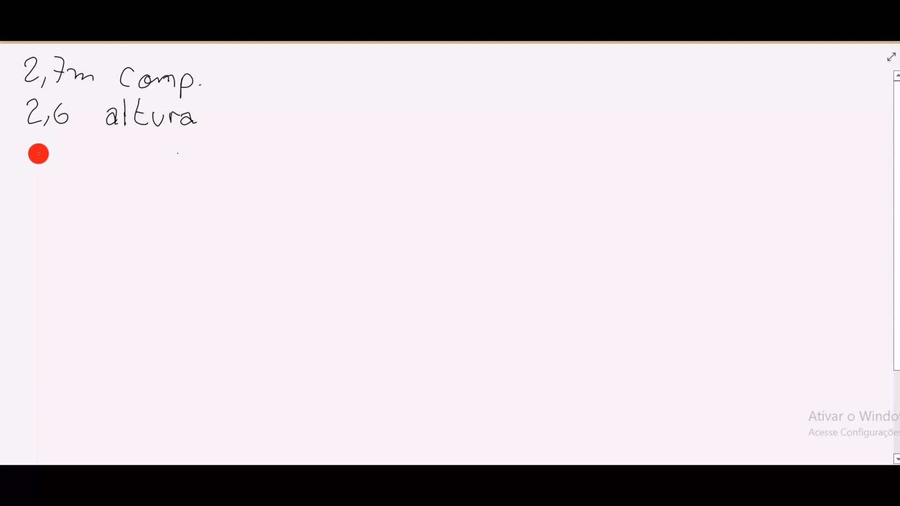
left_click_drag(30, 150, 44, 165)
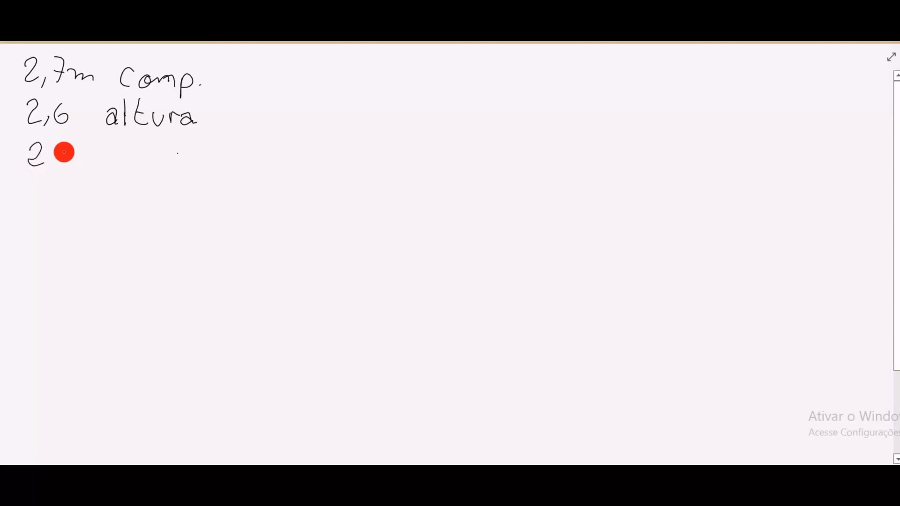
left_click_drag(80, 122, 89, 121)
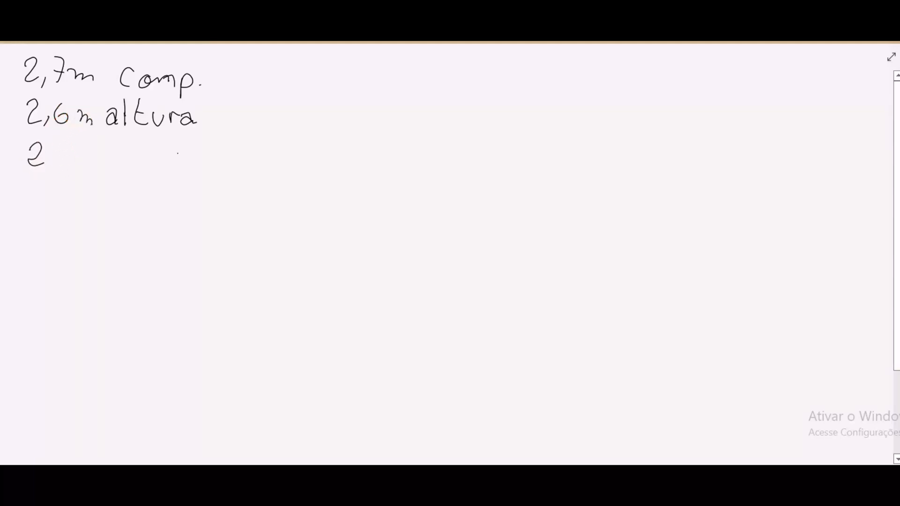
mouse_move(59, 160)
left_mouse_down()
mouse_move(53, 175)
mouse_move(79, 151)
mouse_move(115, 170)
mouse_move(126, 157)
mouse_move(128, 171)
mouse_move(155, 156)
mouse_move(178, 169)
mouse_move(192, 160)
left_mouse_up()
left_click(149, 170)
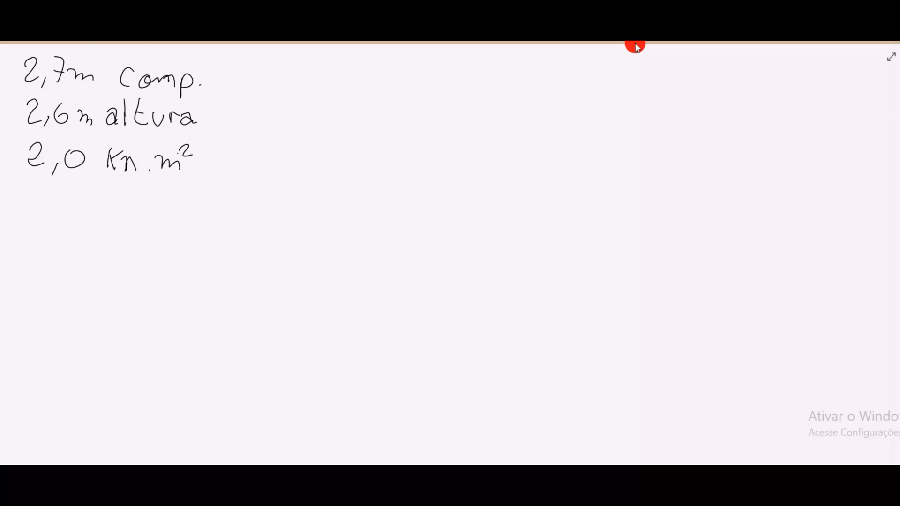
Step: Write the wall load formula "Carga parede = 2,7 m . 2 kn/m²" beside the listed values, correcting the unit's dot to a slash
mouse_move(327, 71)
left_mouse_down()
mouse_move(322, 64)
mouse_move(309, 94)
mouse_move(319, 93)
left_mouse_up()
mouse_move(322, 97)
left_mouse_down()
mouse_move(354, 83)
mouse_move(365, 96)
mouse_move(357, 103)
mouse_move(381, 89)
mouse_move(440, 97)
left_mouse_up()
left_click_drag(449, 87, 483, 96)
left_click_drag(486, 91, 527, 86)
mouse_move(514, 94)
left_mouse_down()
mouse_move(557, 83)
mouse_move(583, 95)
mouse_move(628, 90)
left_mouse_up()
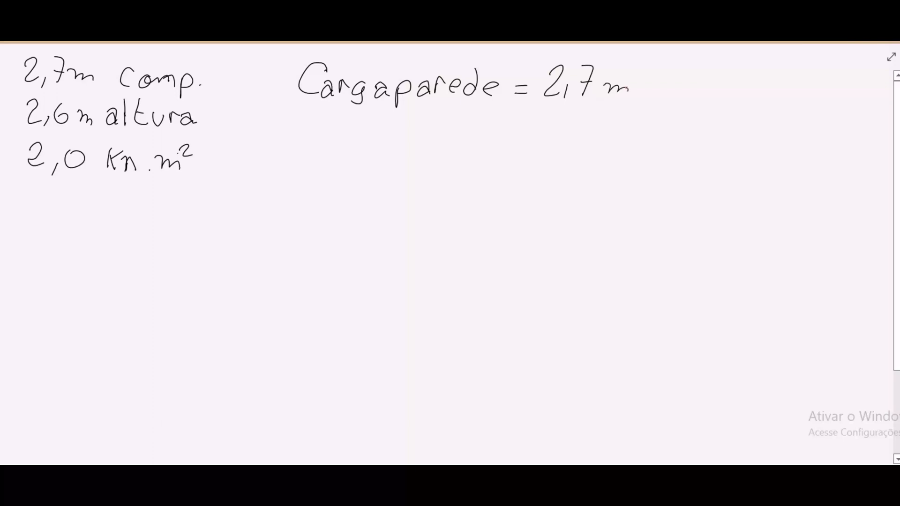
left_click(651, 91)
left_click_drag(669, 77, 687, 96)
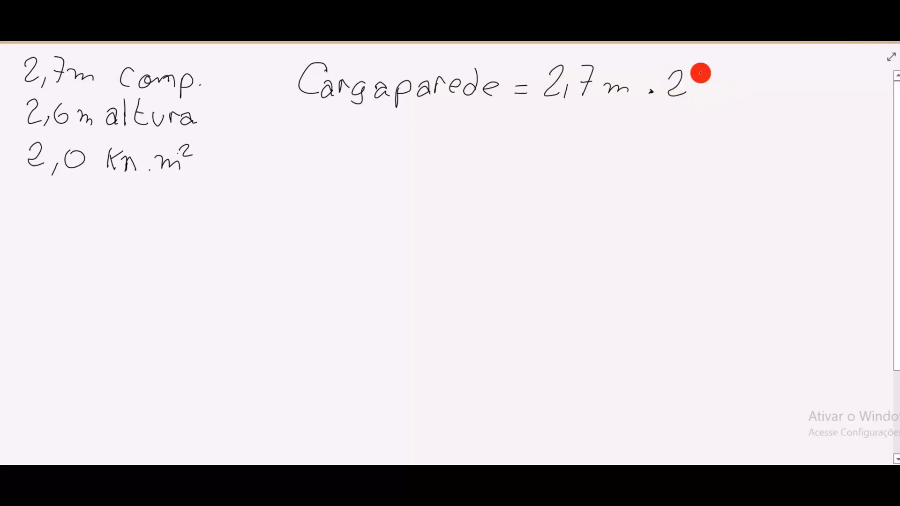
mouse_move(706, 71)
left_mouse_down()
mouse_move(707, 96)
mouse_move(747, 91)
mouse_move(759, 72)
mouse_move(765, 92)
mouse_move(780, 92)
left_mouse_up()
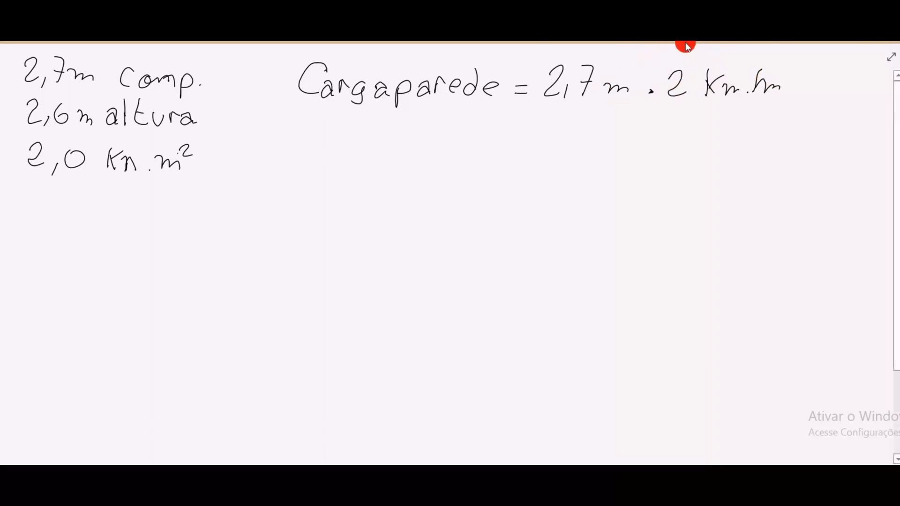
left_click_drag(755, 74, 740, 100)
left_click_drag(784, 67, 793, 82)
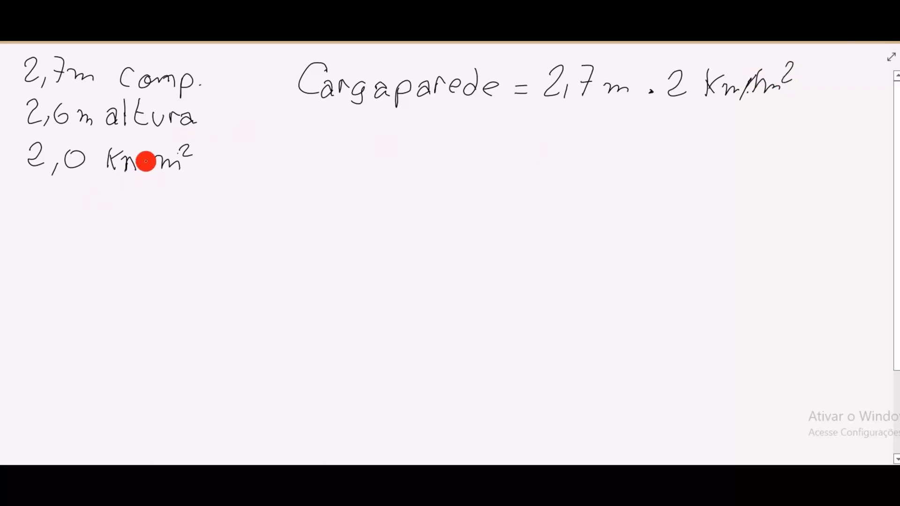